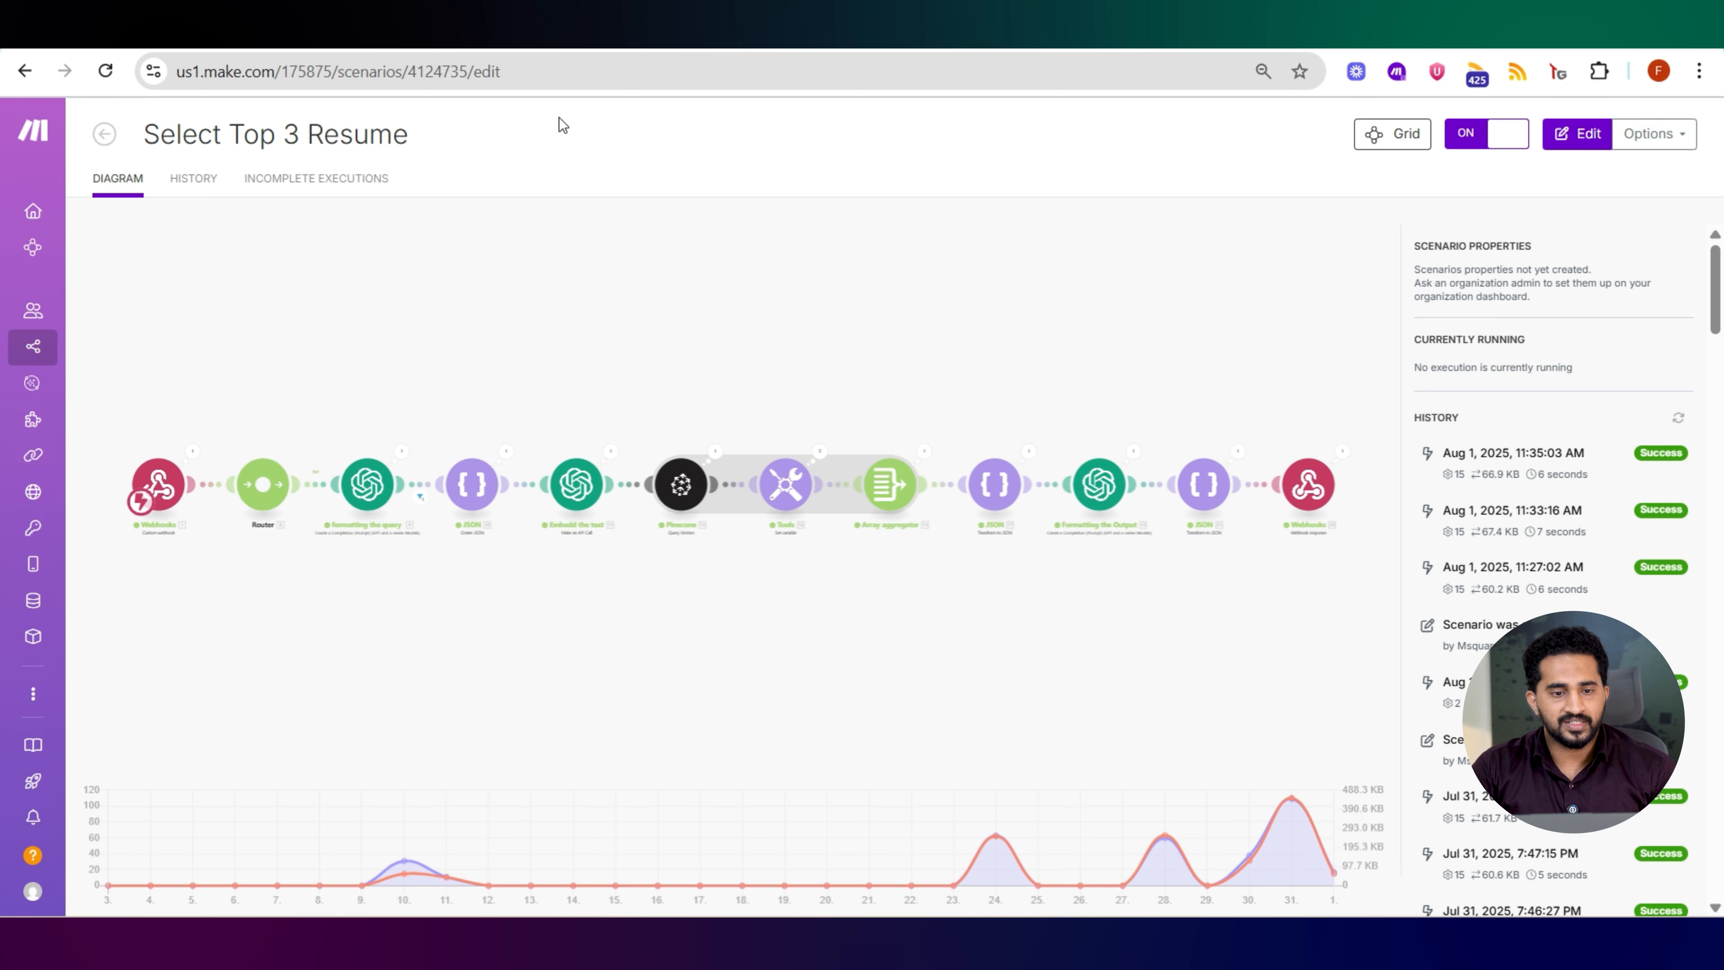
- Switch to Pinecone and start a new database index named resume in the Default project
key("ctrl+Tab")
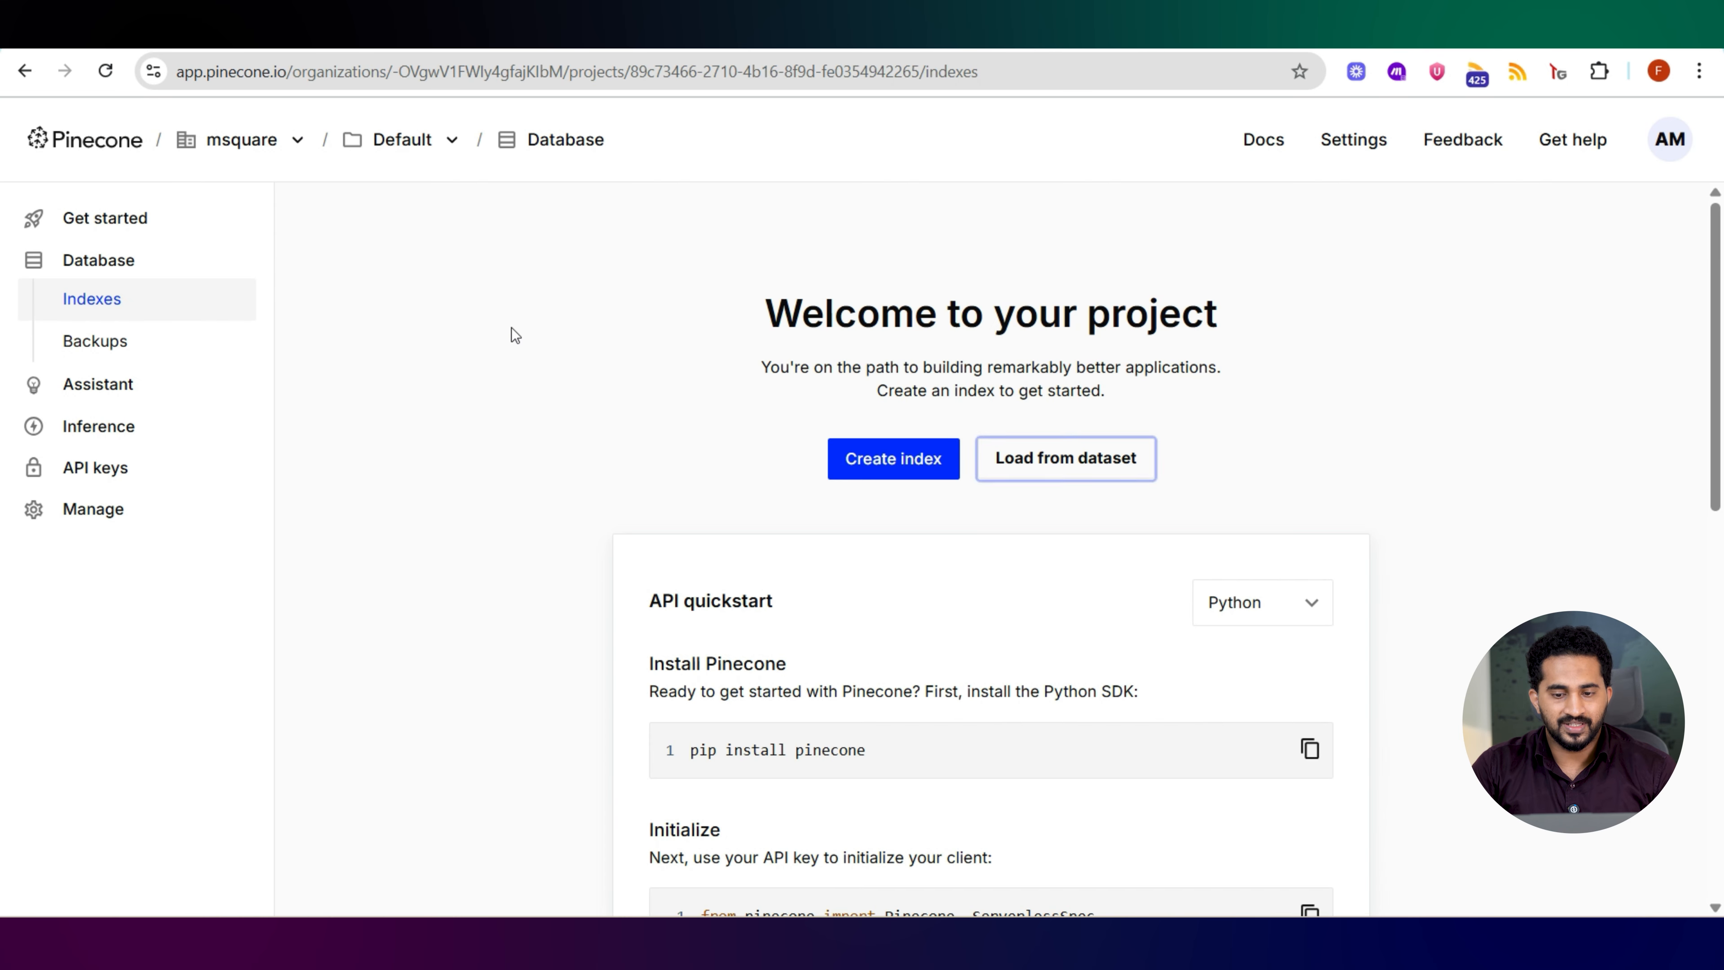
left_click(100, 137)
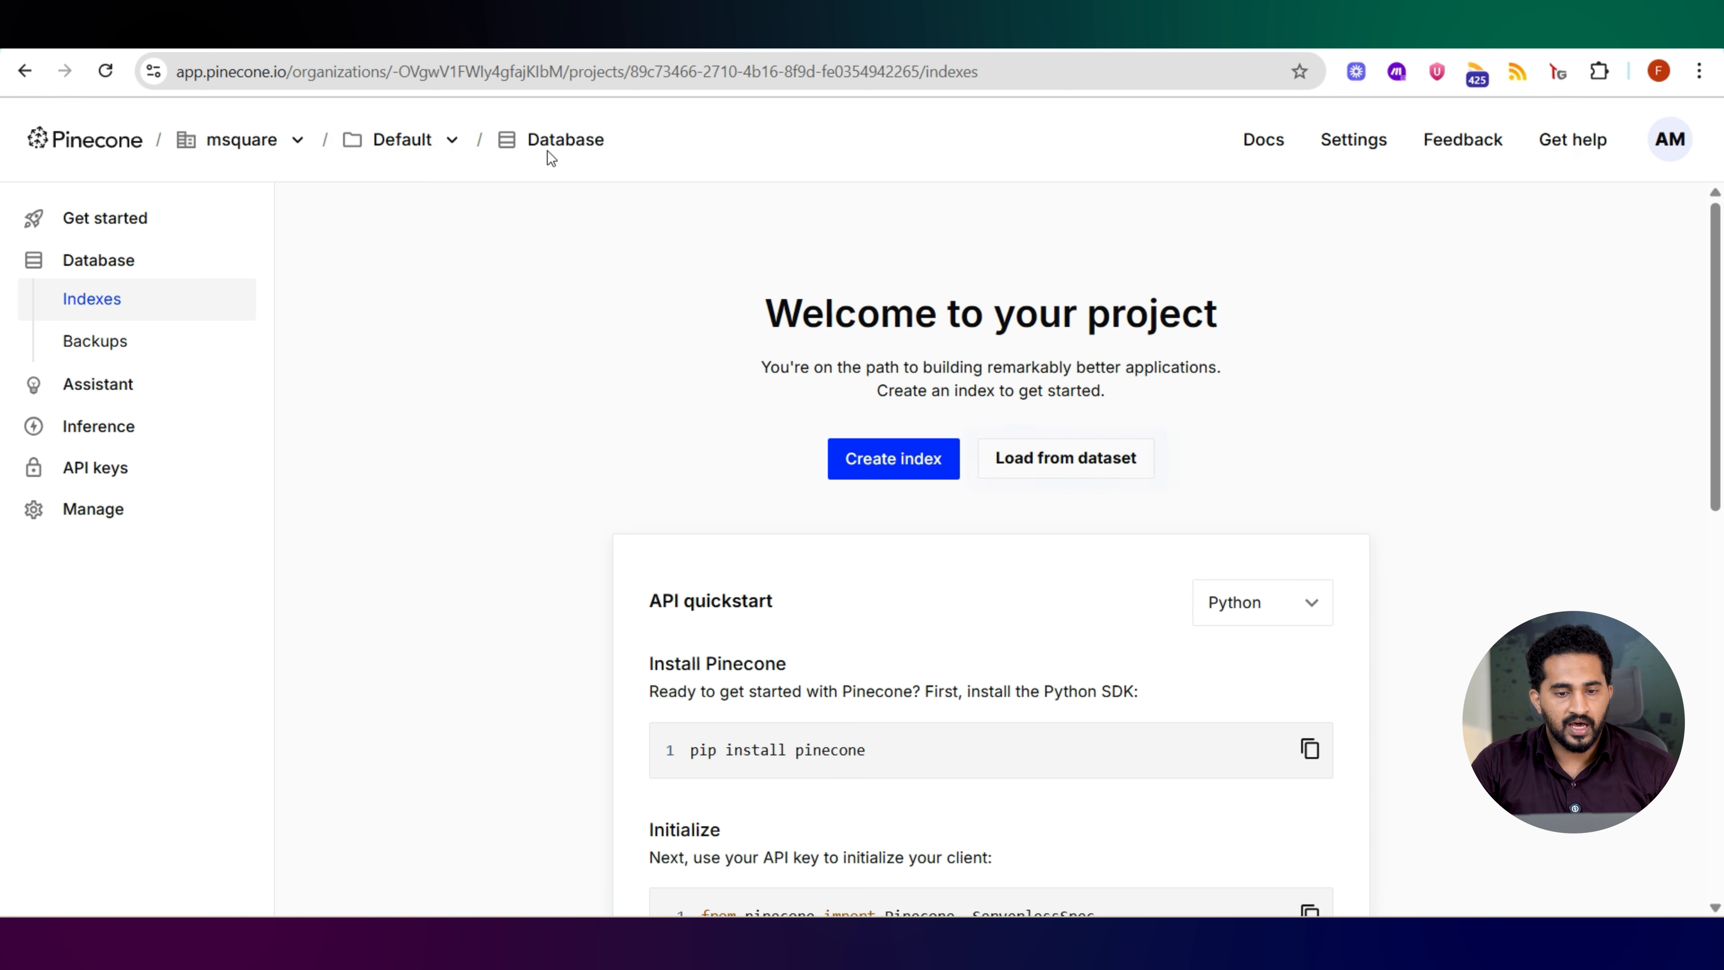
left_click(190, 311)
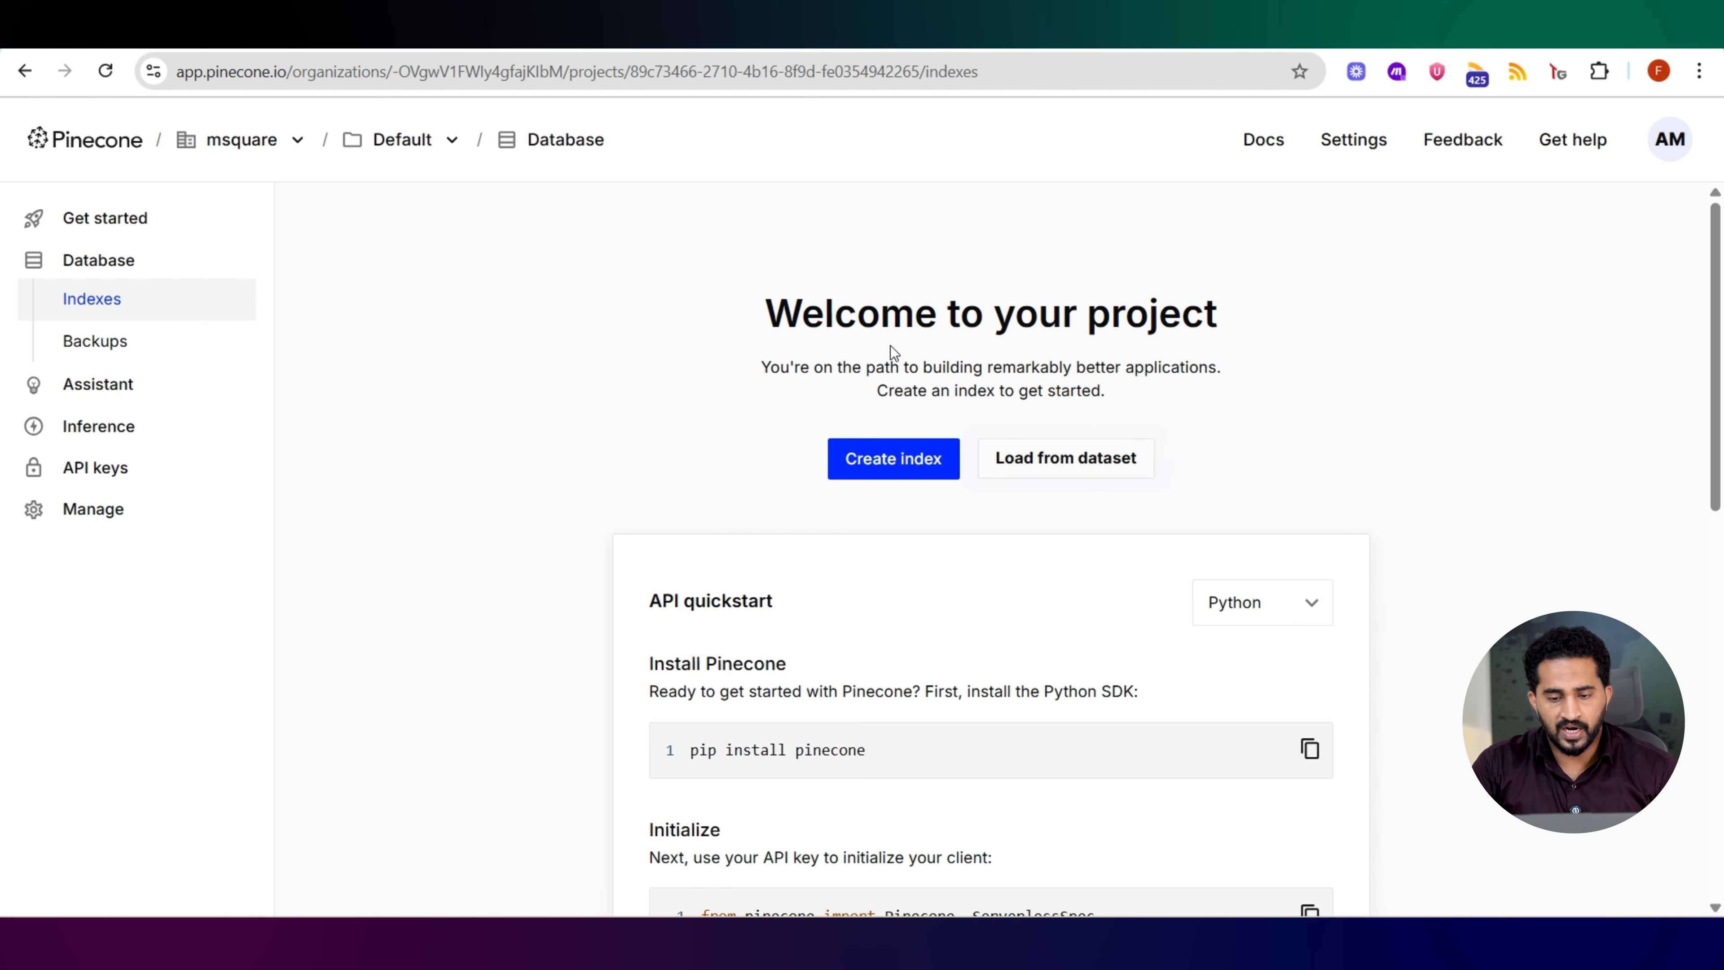
left_click(903, 469)
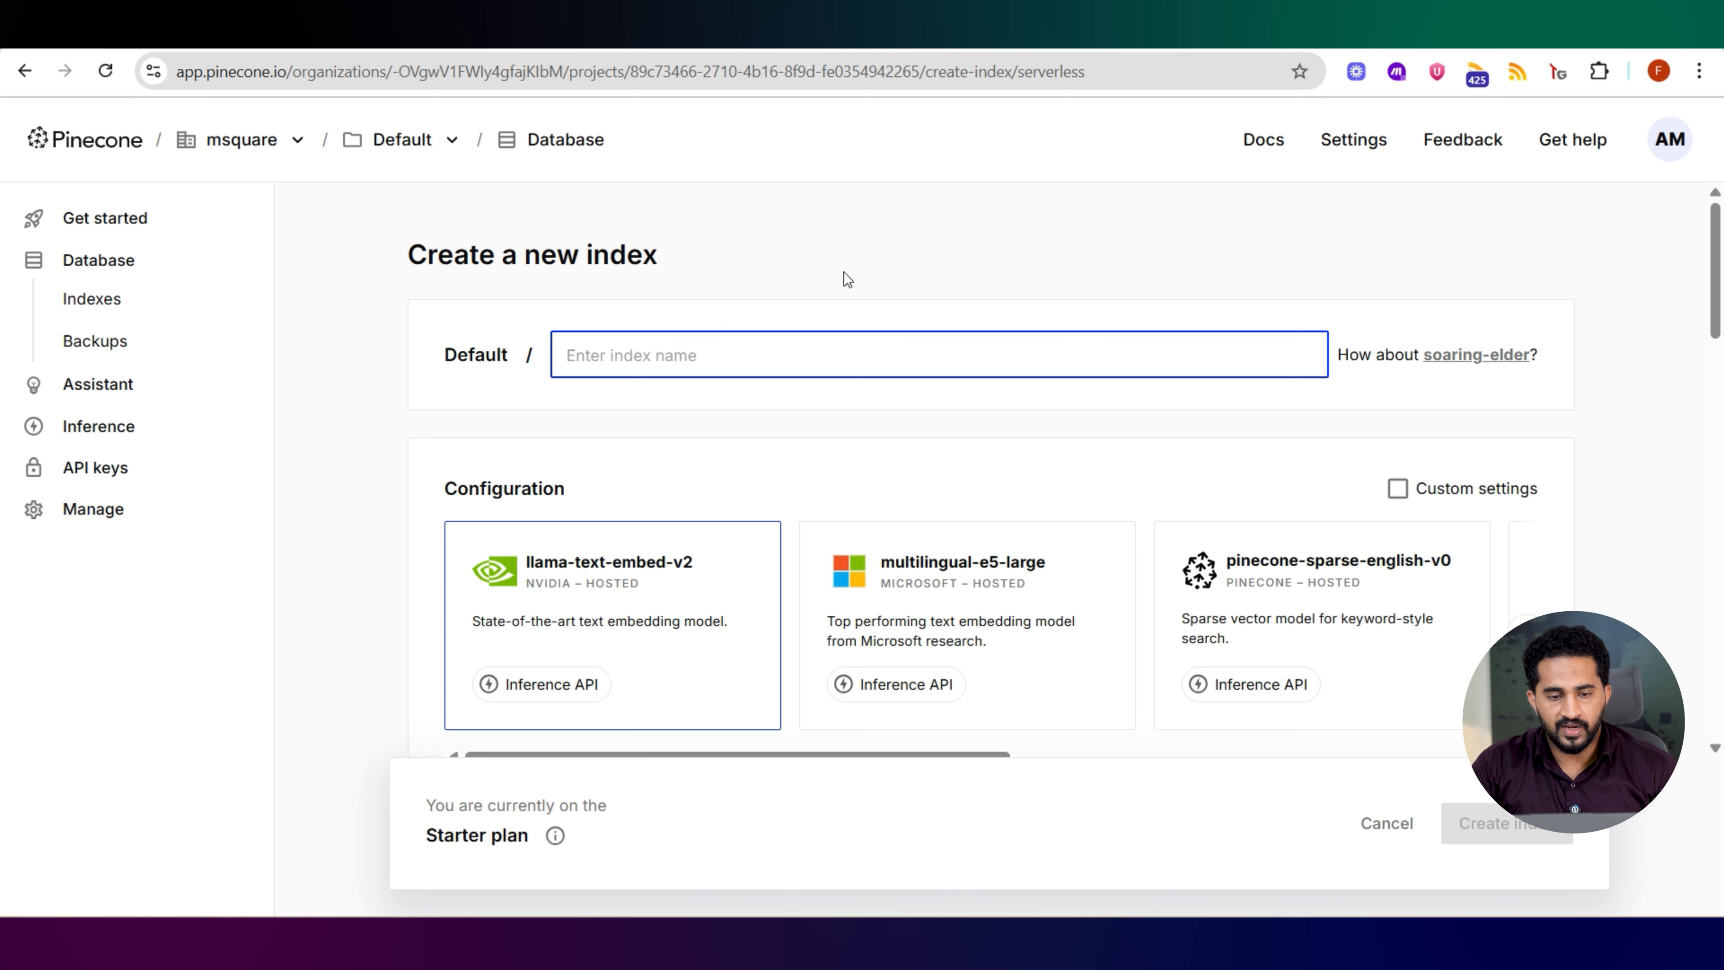
type("r")
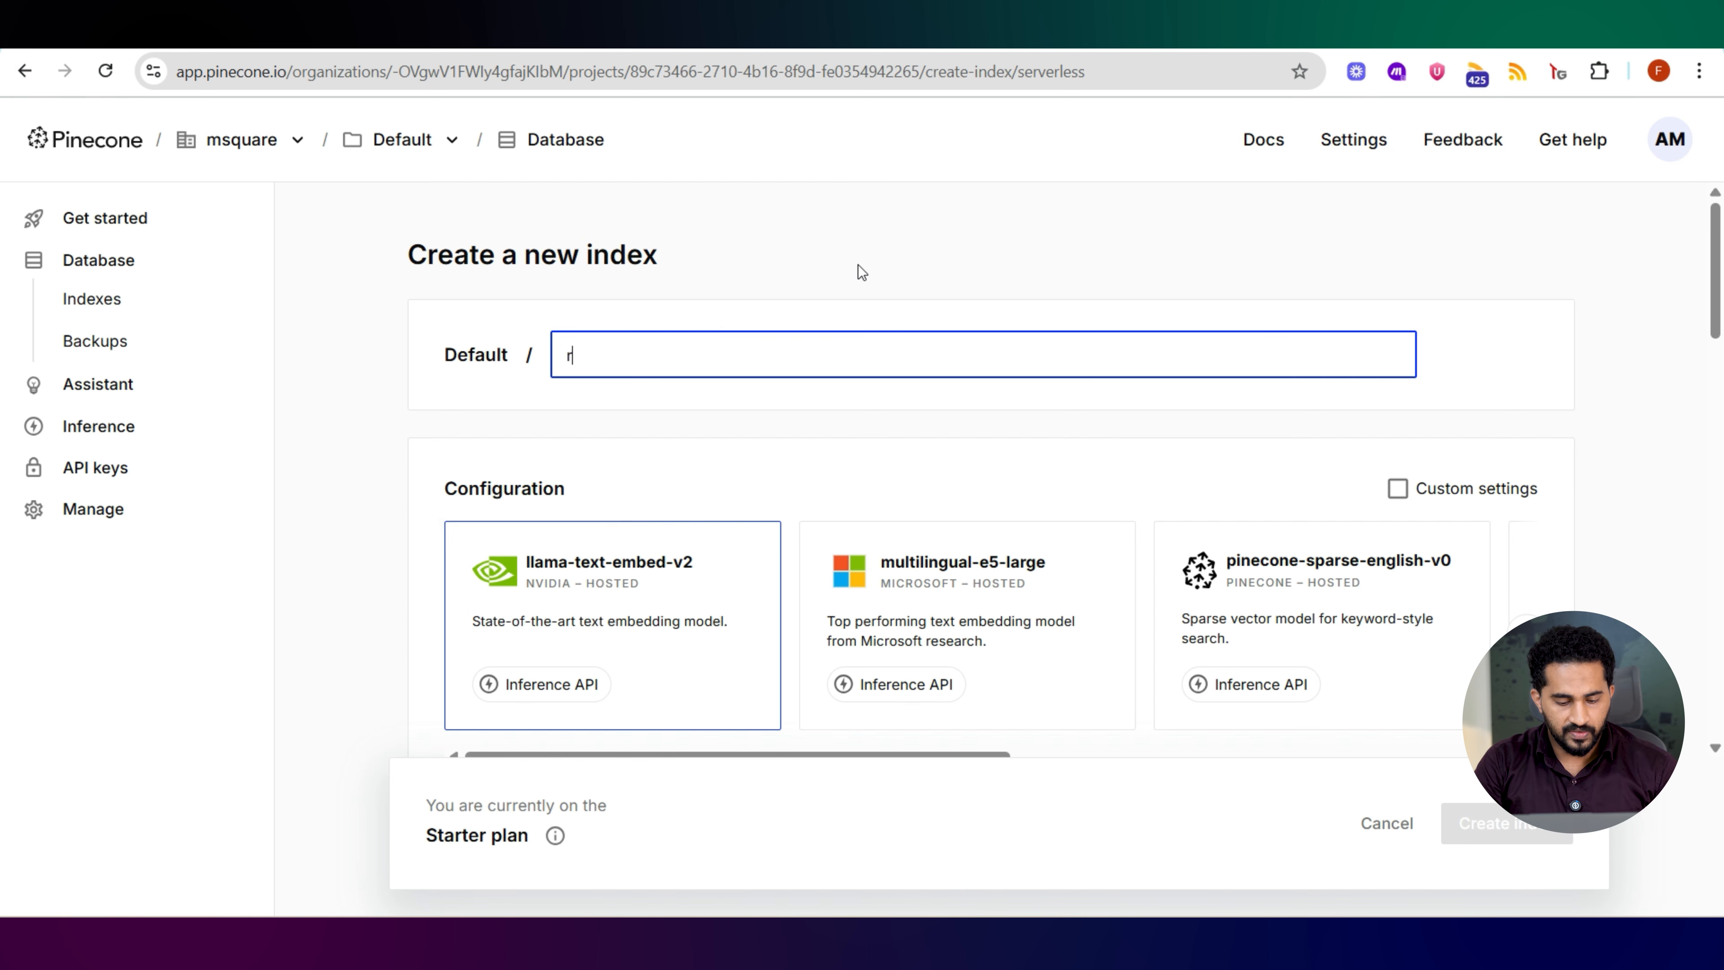
type("esume")
- Choose OpenAI's text-embedding-3-small as the embedding model configuration for the index
scroll(951, 662, "down", 2)
left_click(957, 650)
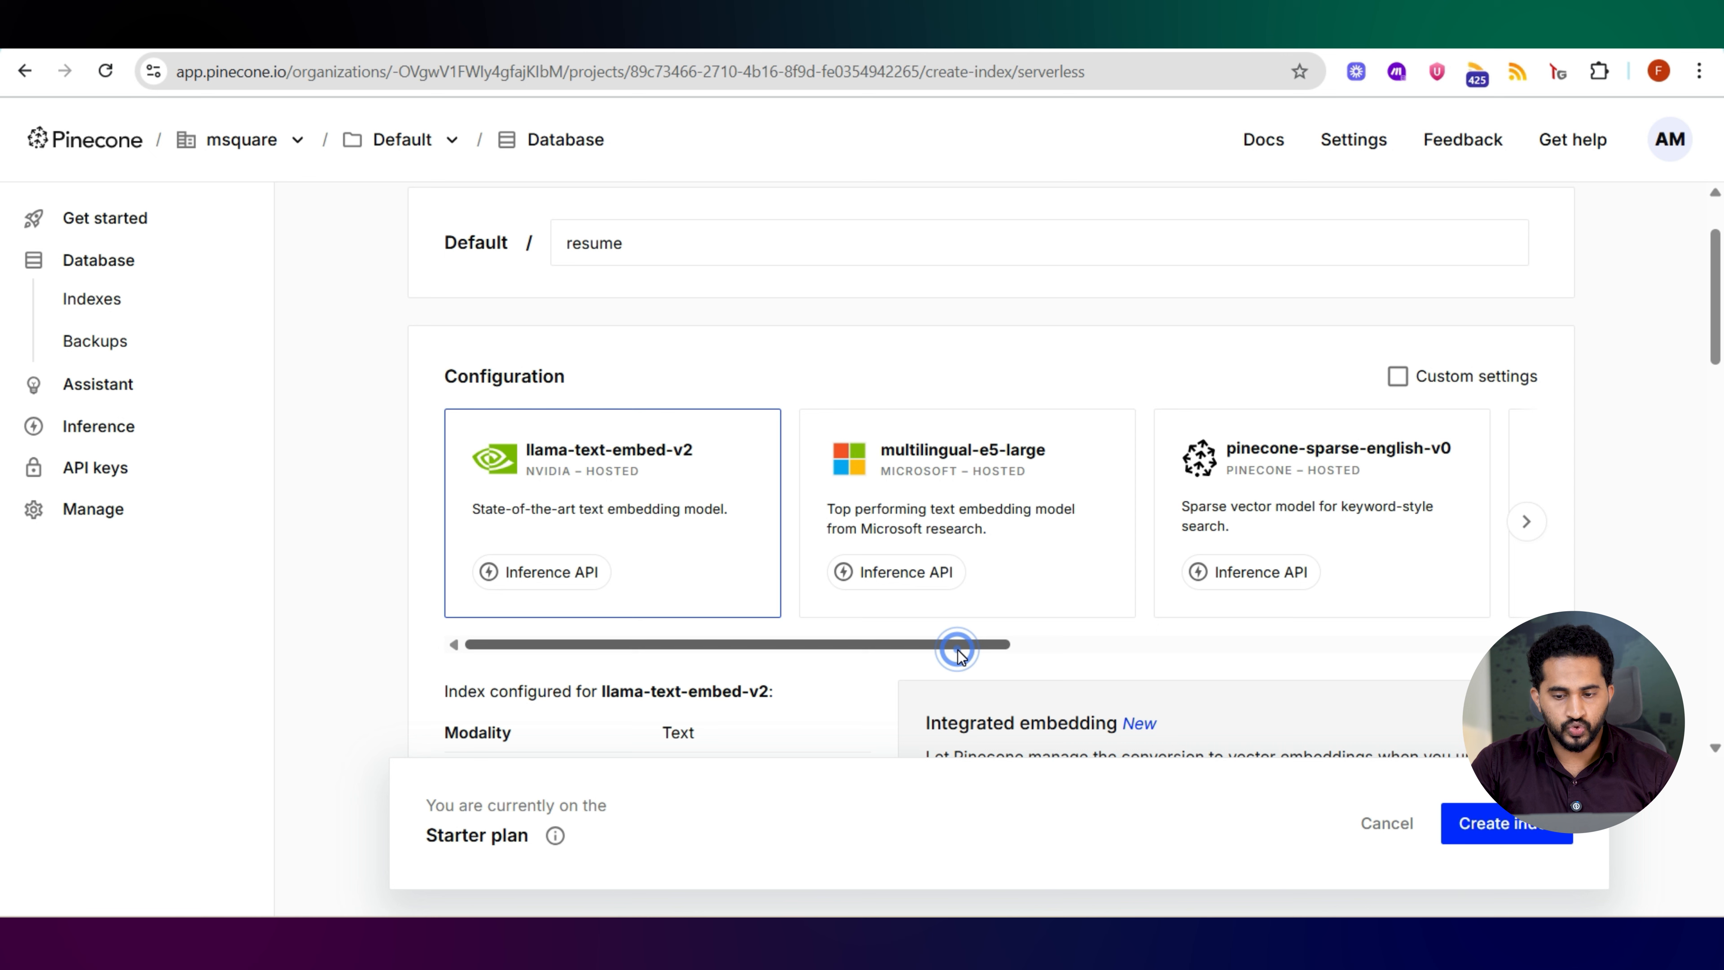
left_click_drag(958, 651, 1465, 660)
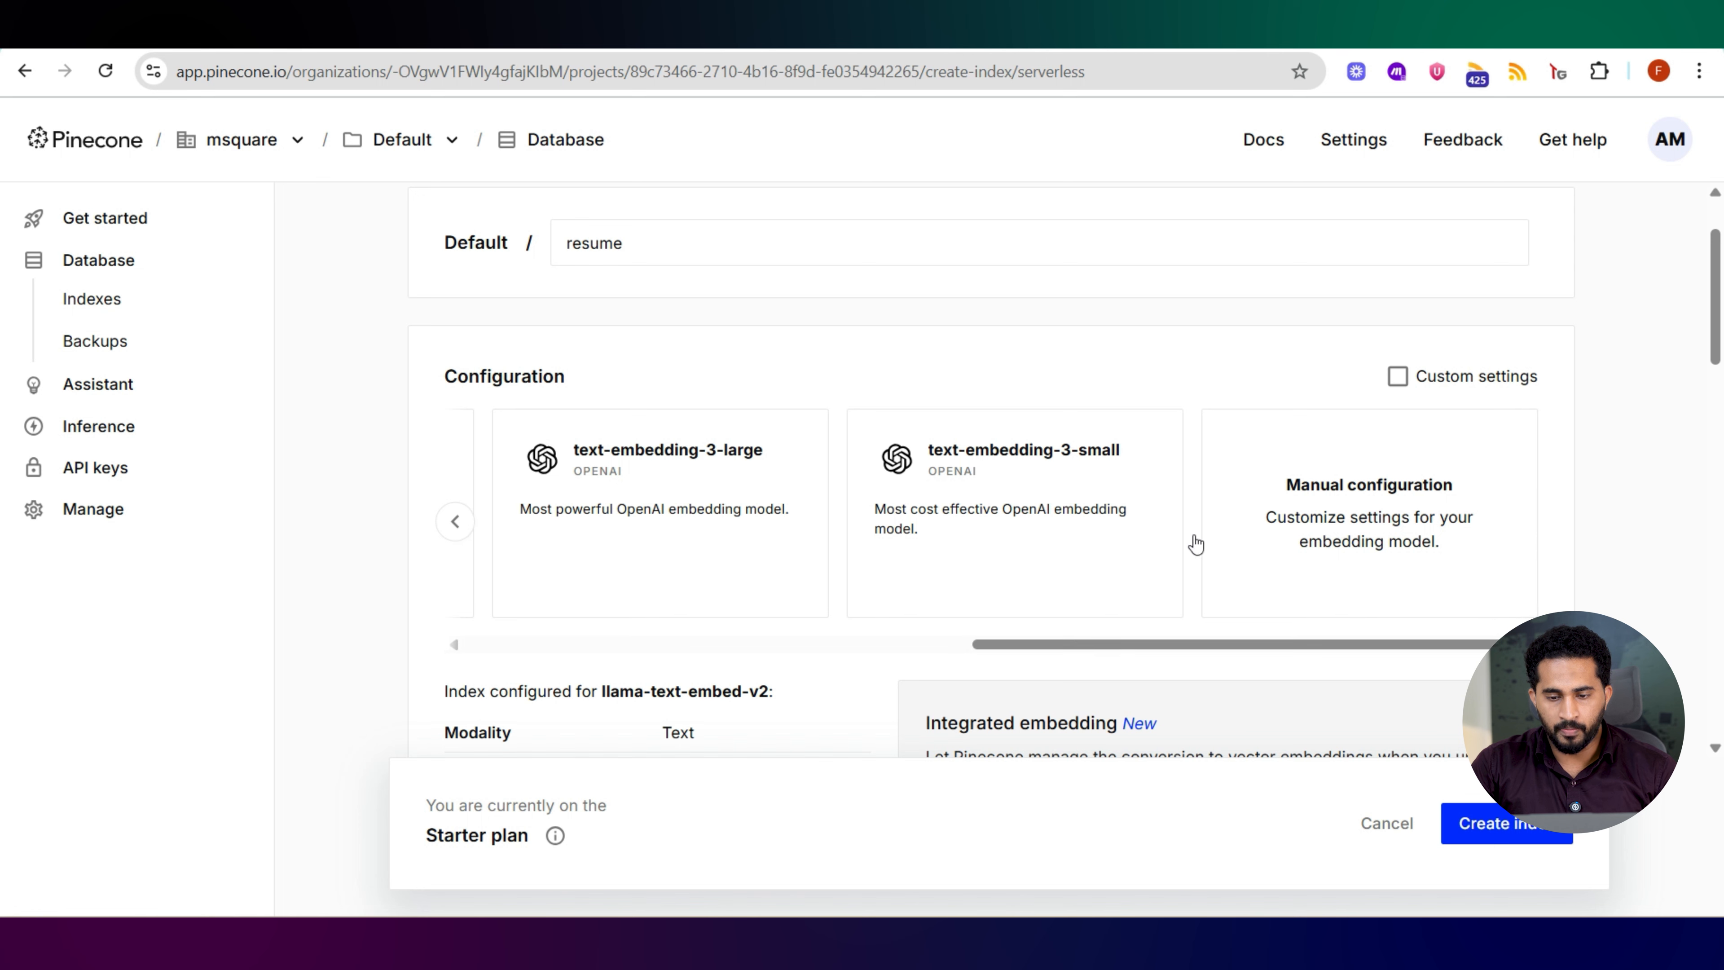
left_click(1049, 480)
- Create the index with serverless capacity on AWS in the Virginia us-east-1 region, leaving deletion protection off
scroll(1038, 496, "down", 3)
scroll(1007, 475, "down", 10)
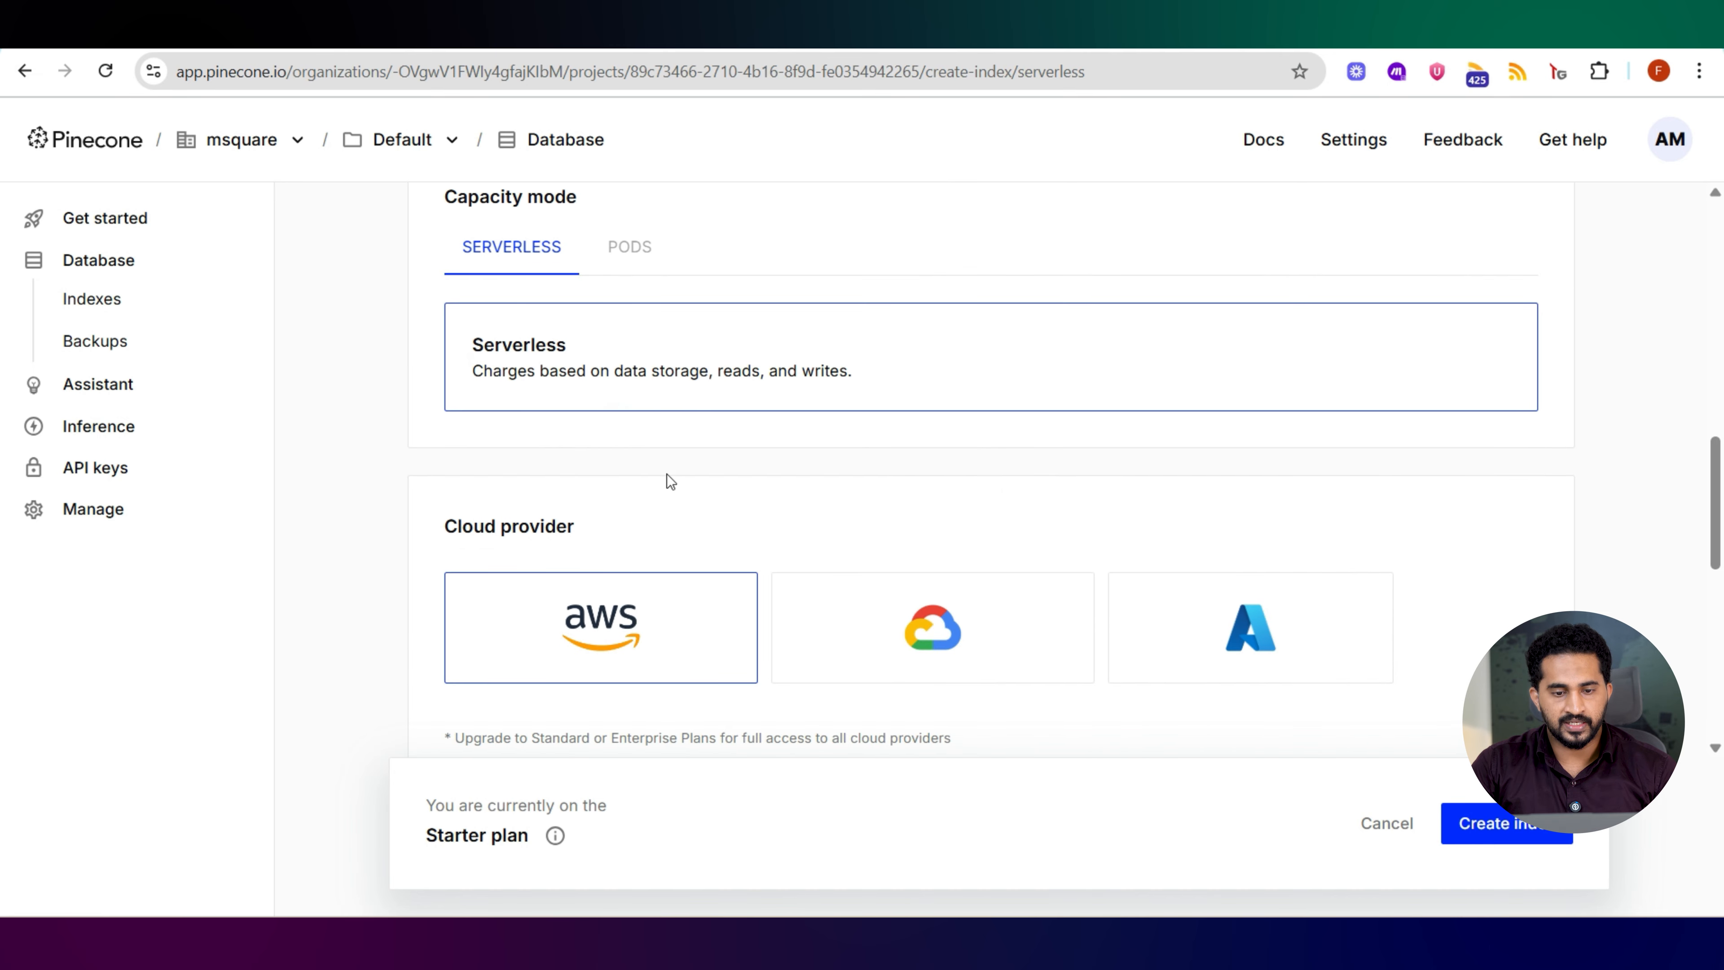
scroll(711, 505, "down", 2)
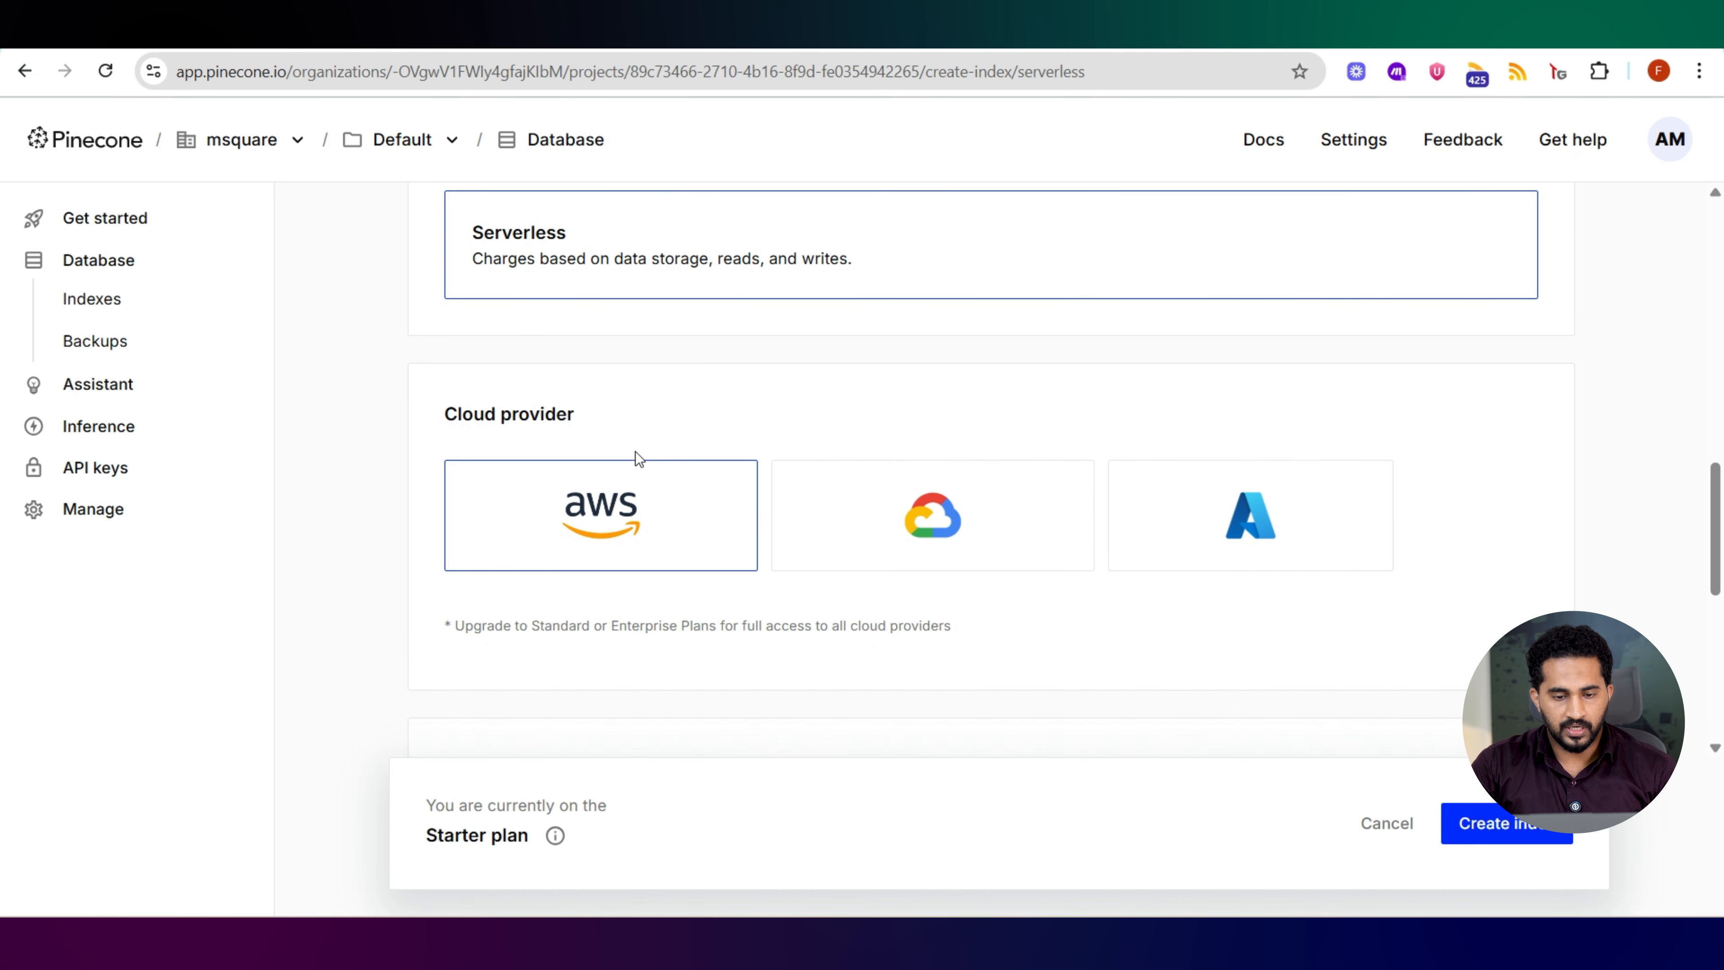
scroll(645, 482, "down", 2)
scroll(623, 435, "down", 3)
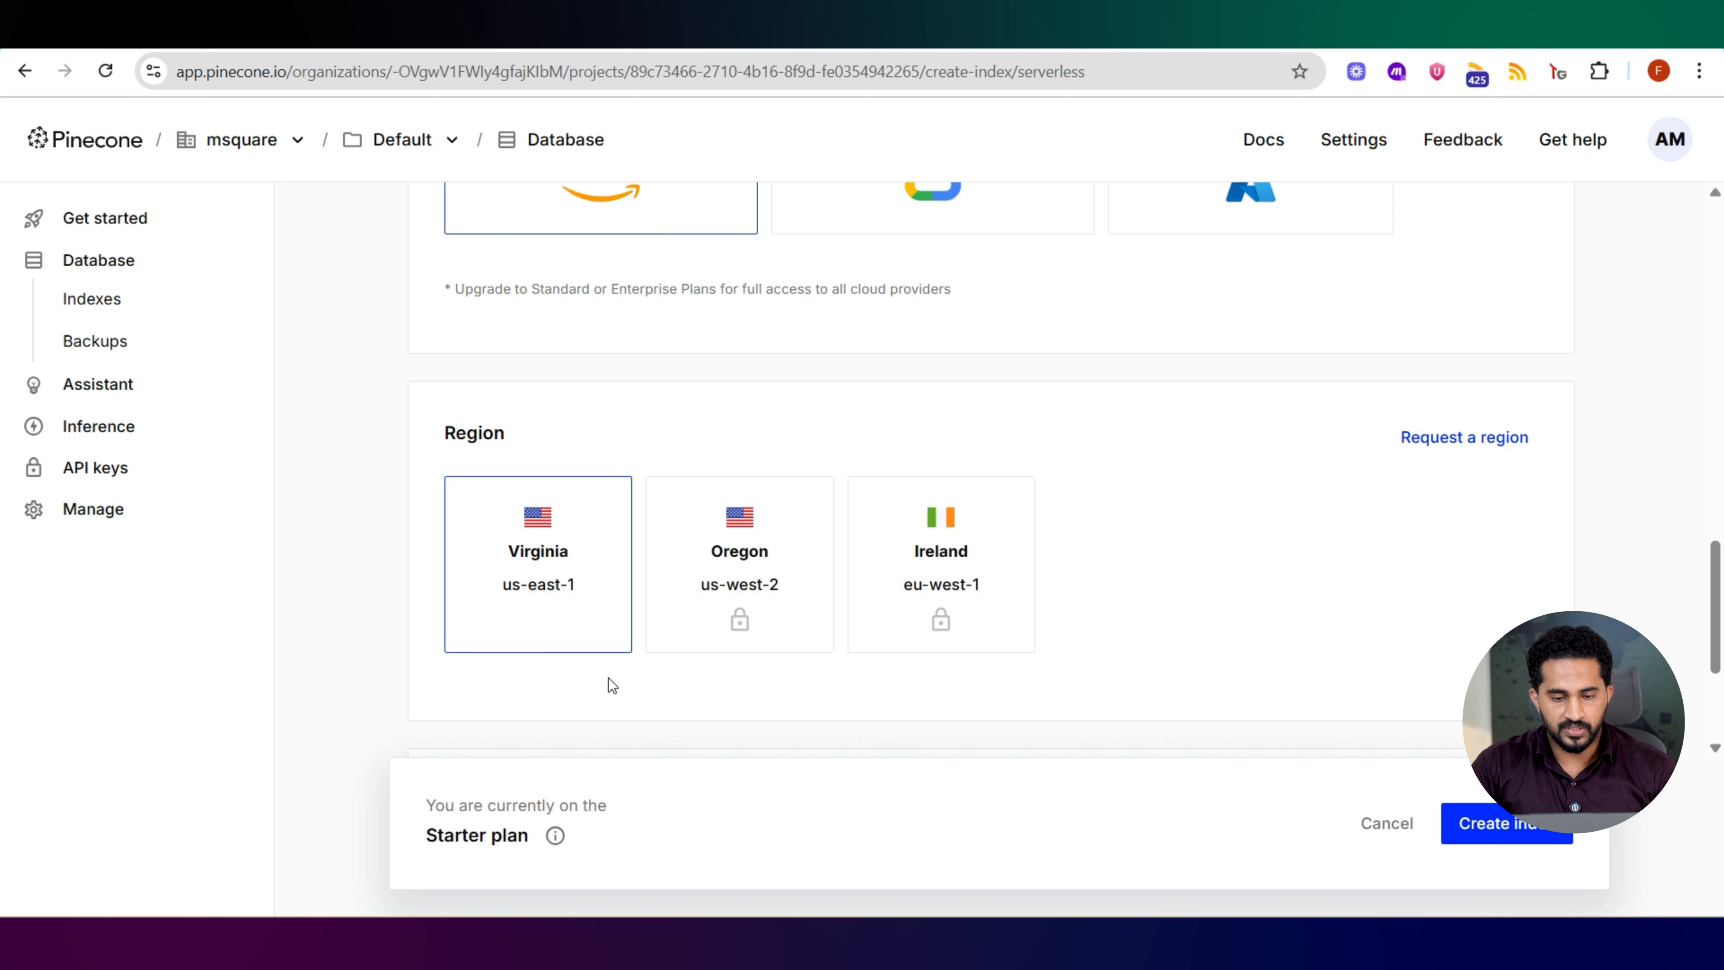
scroll(708, 620, "down", 4)
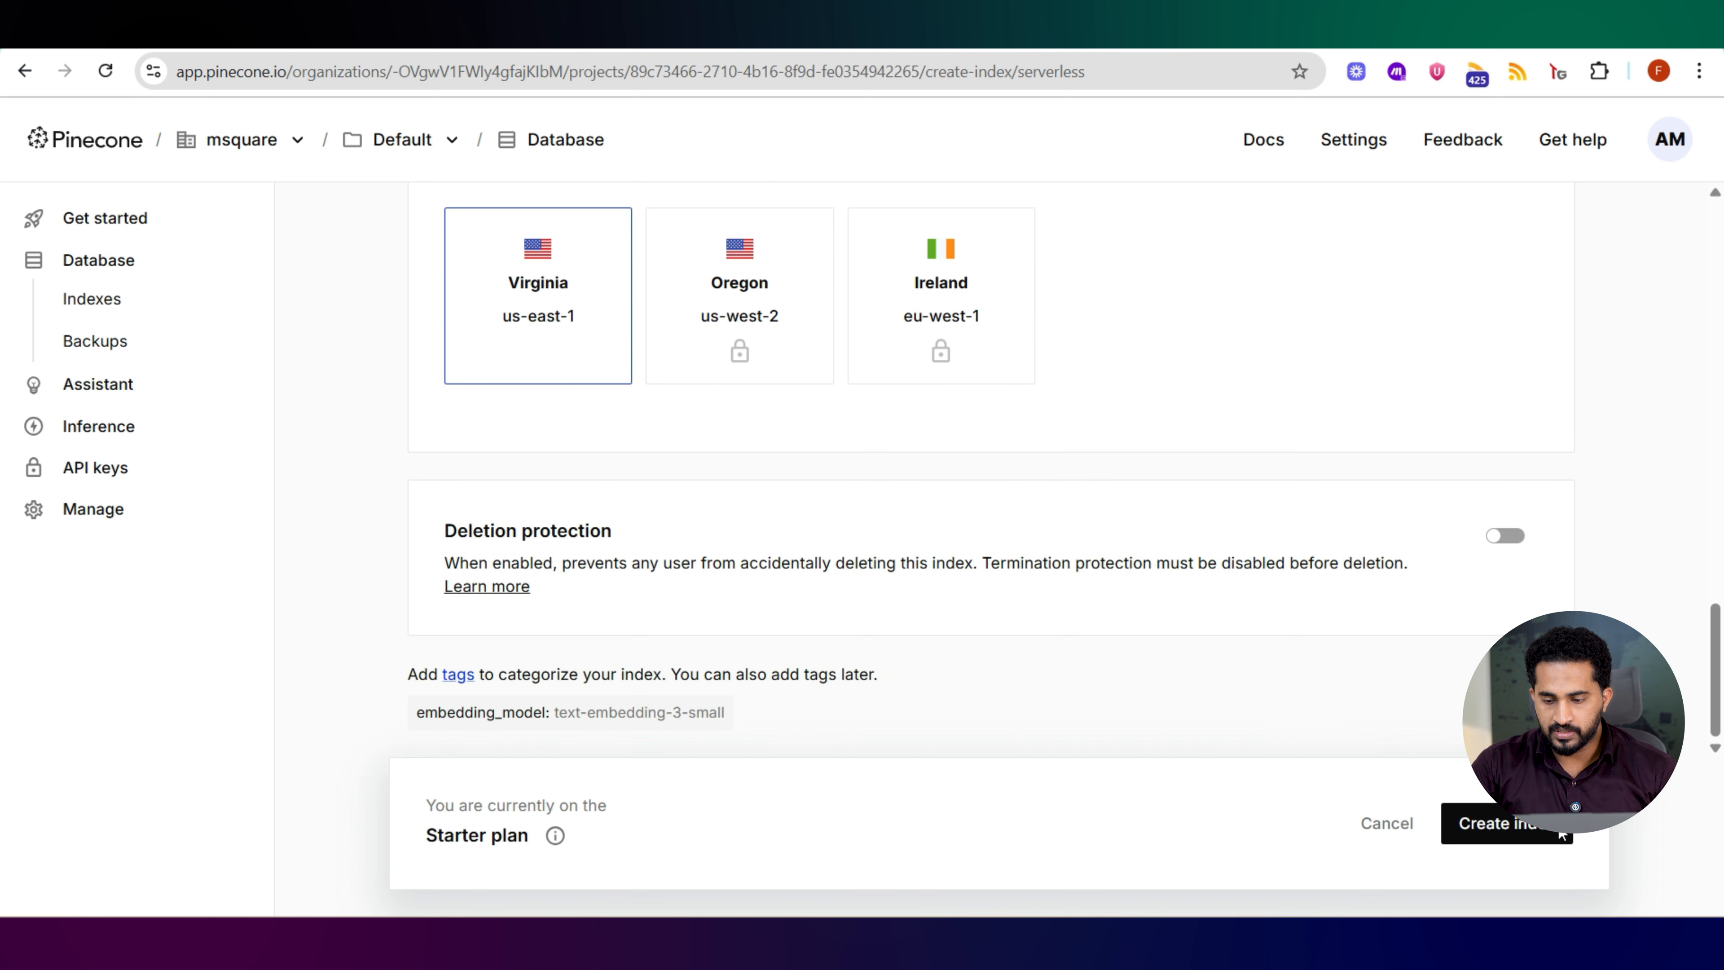
left_click(1561, 835)
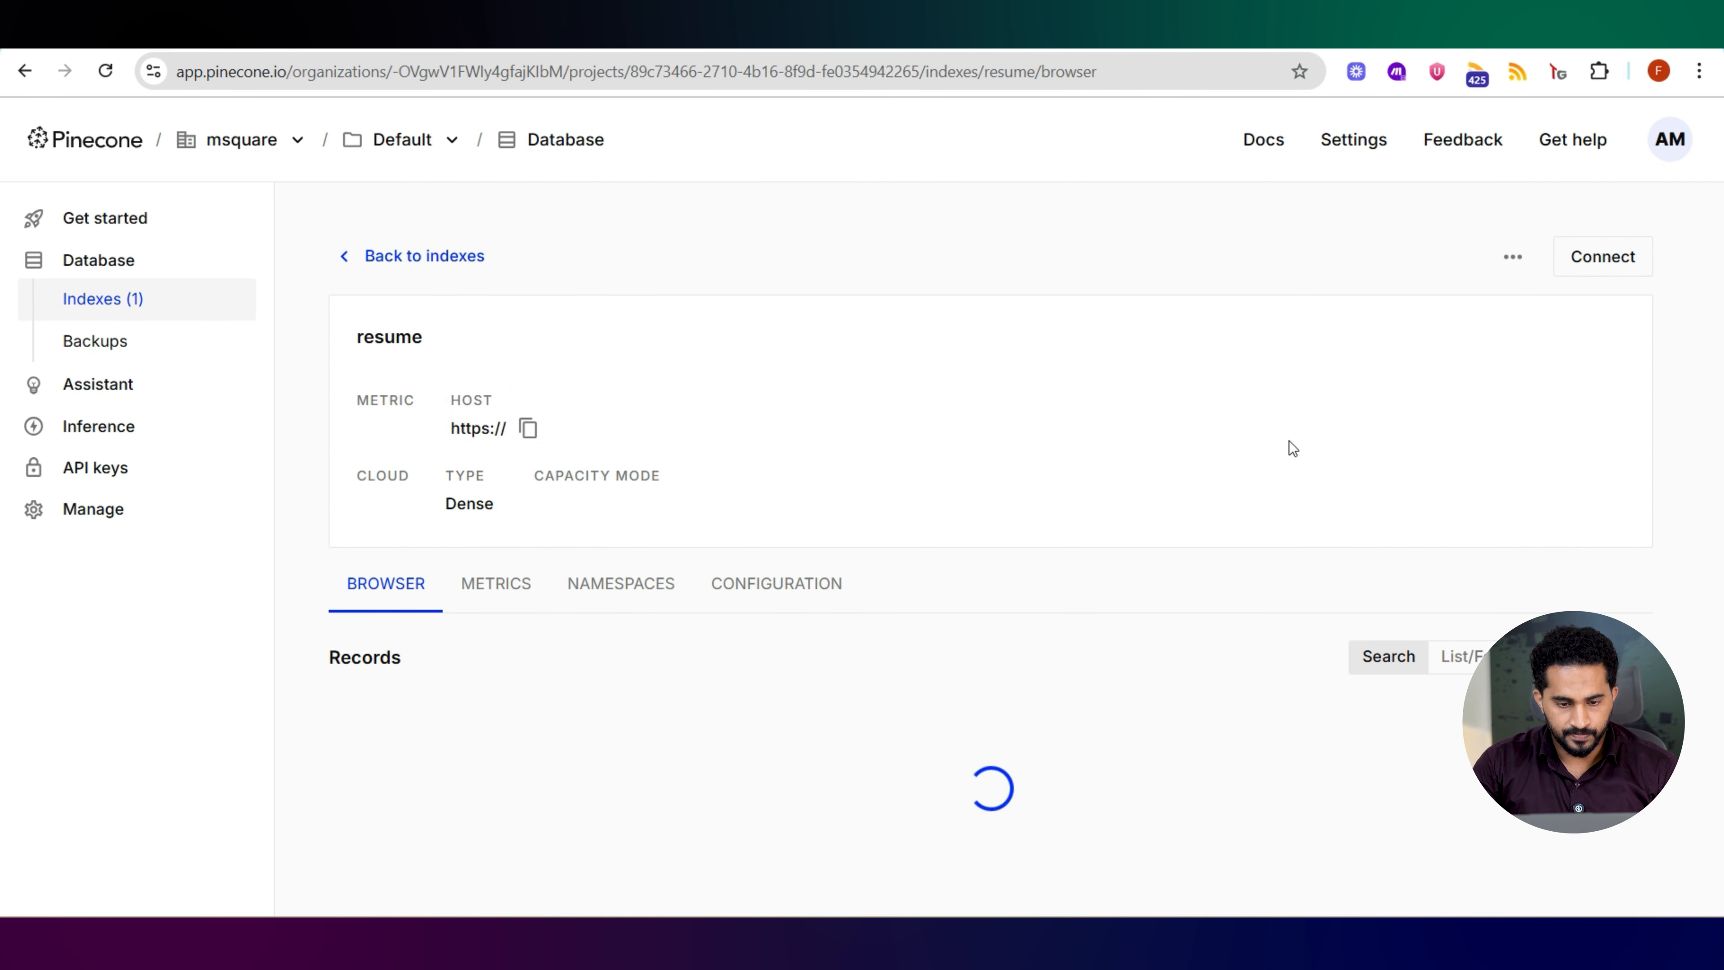
- Review the resume index's details and its records section
scroll(1029, 537, "down", 2)
scroll(1028, 538, "up", 2)
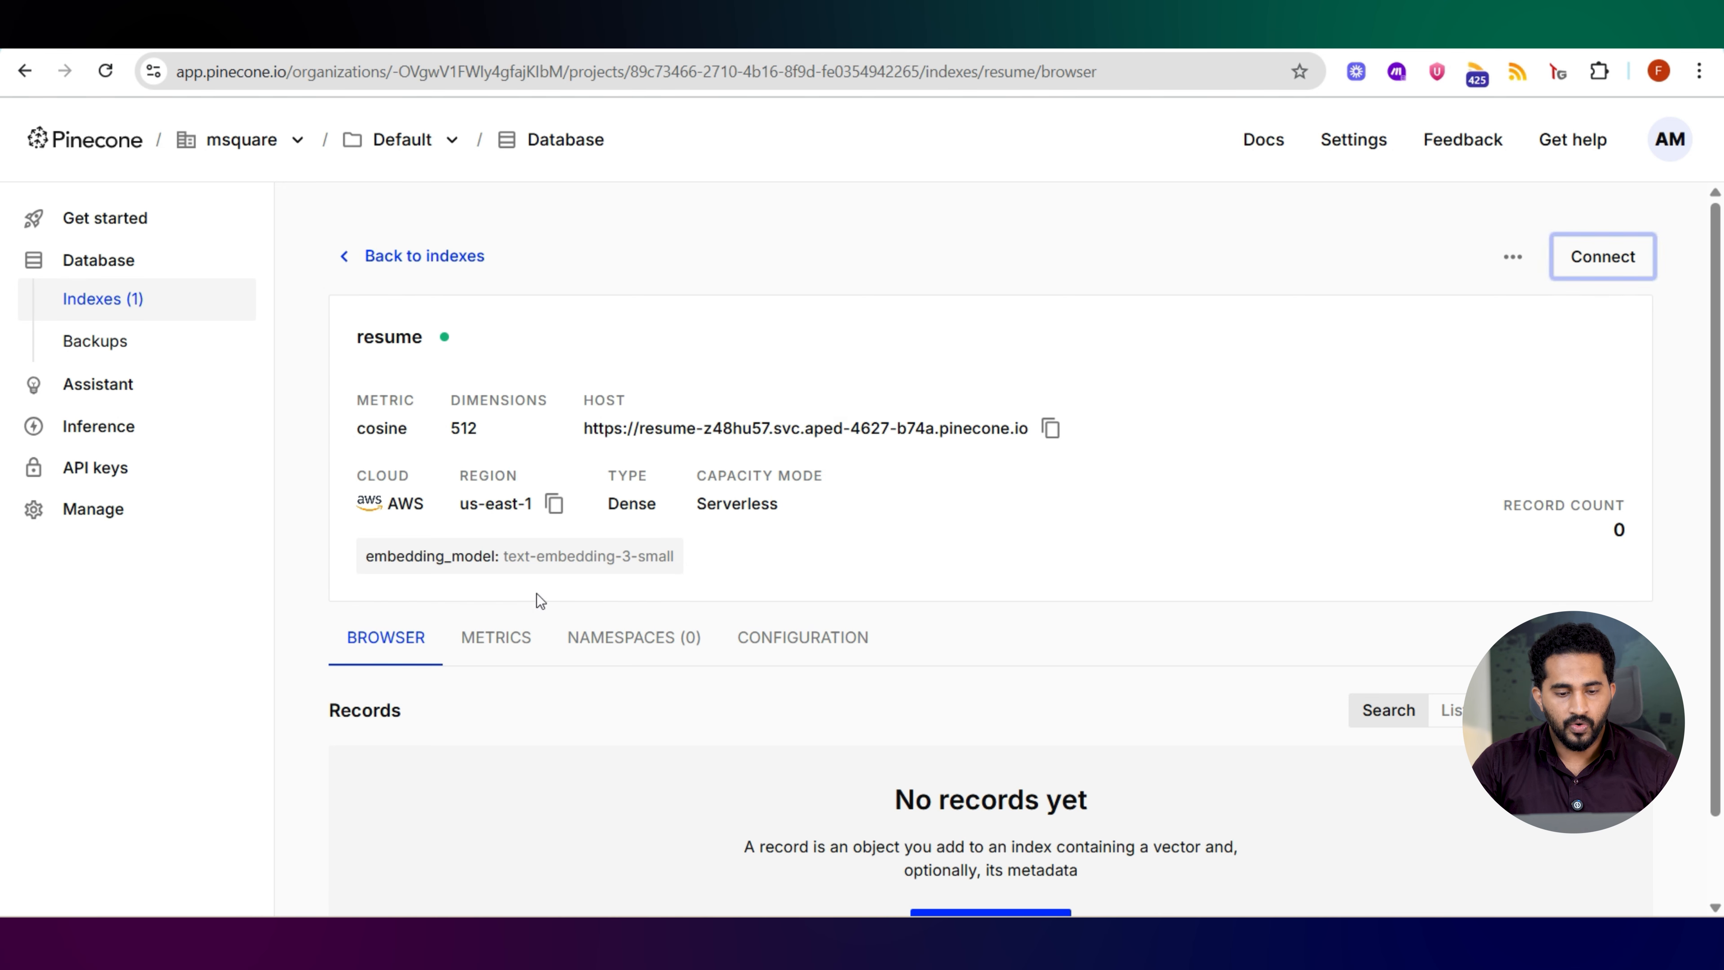
scroll(538, 600, "down", 2)
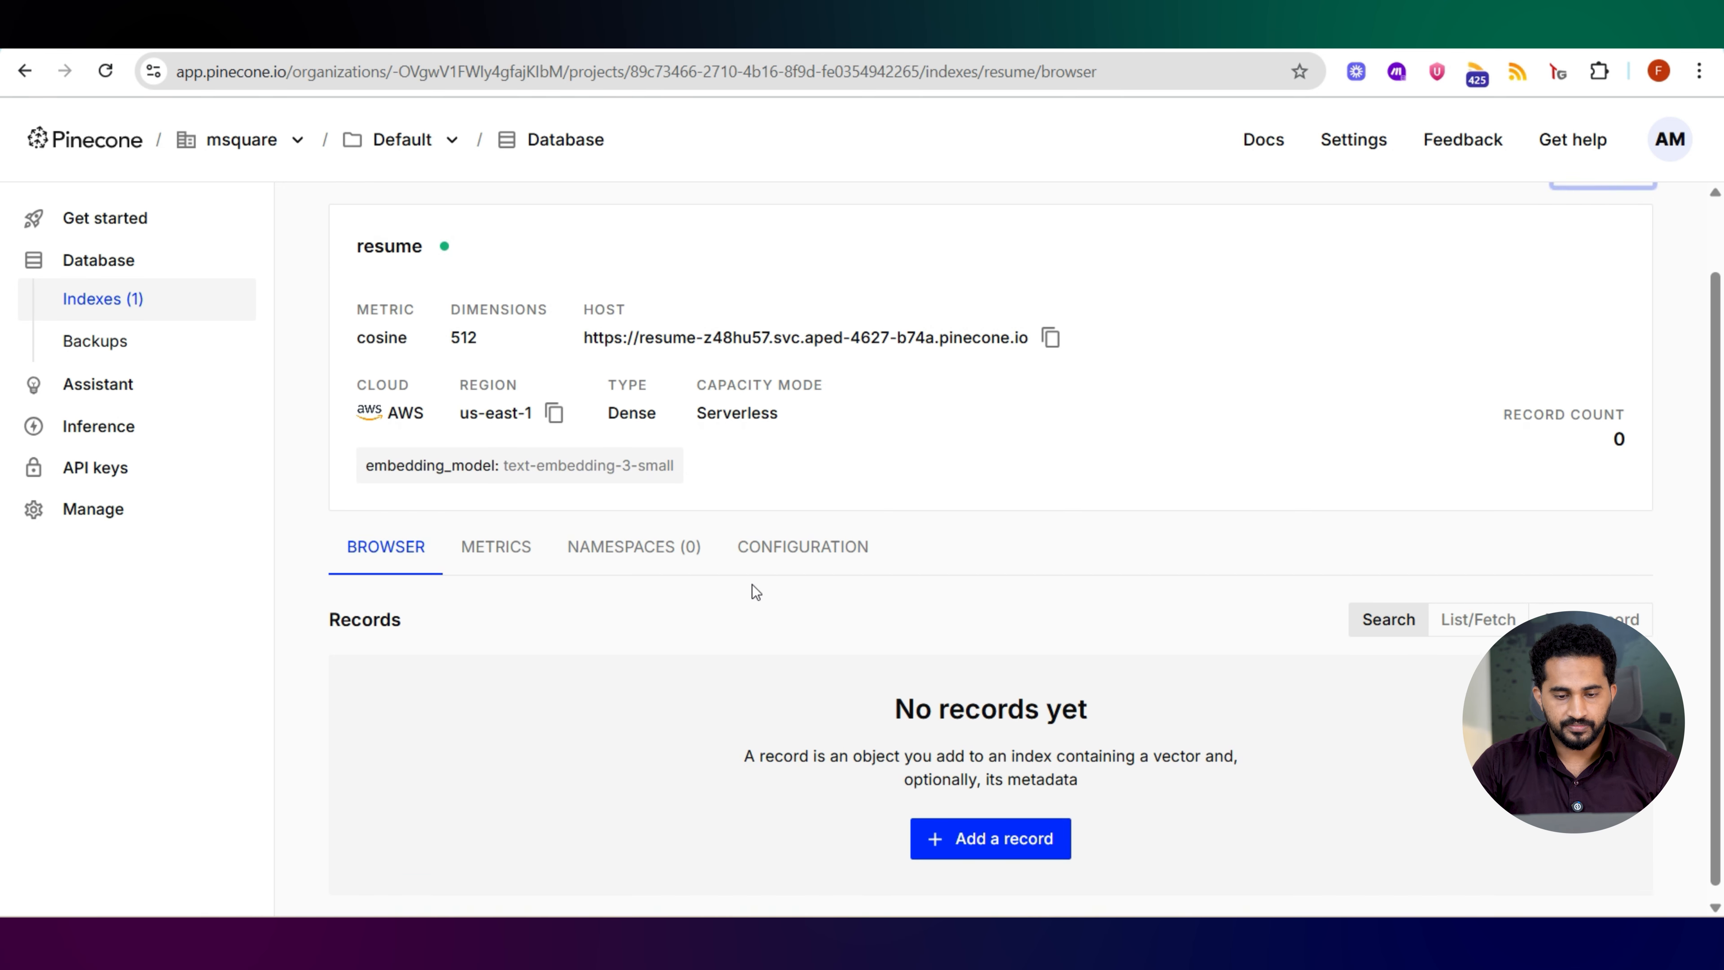
scroll(629, 426, "up", 2)
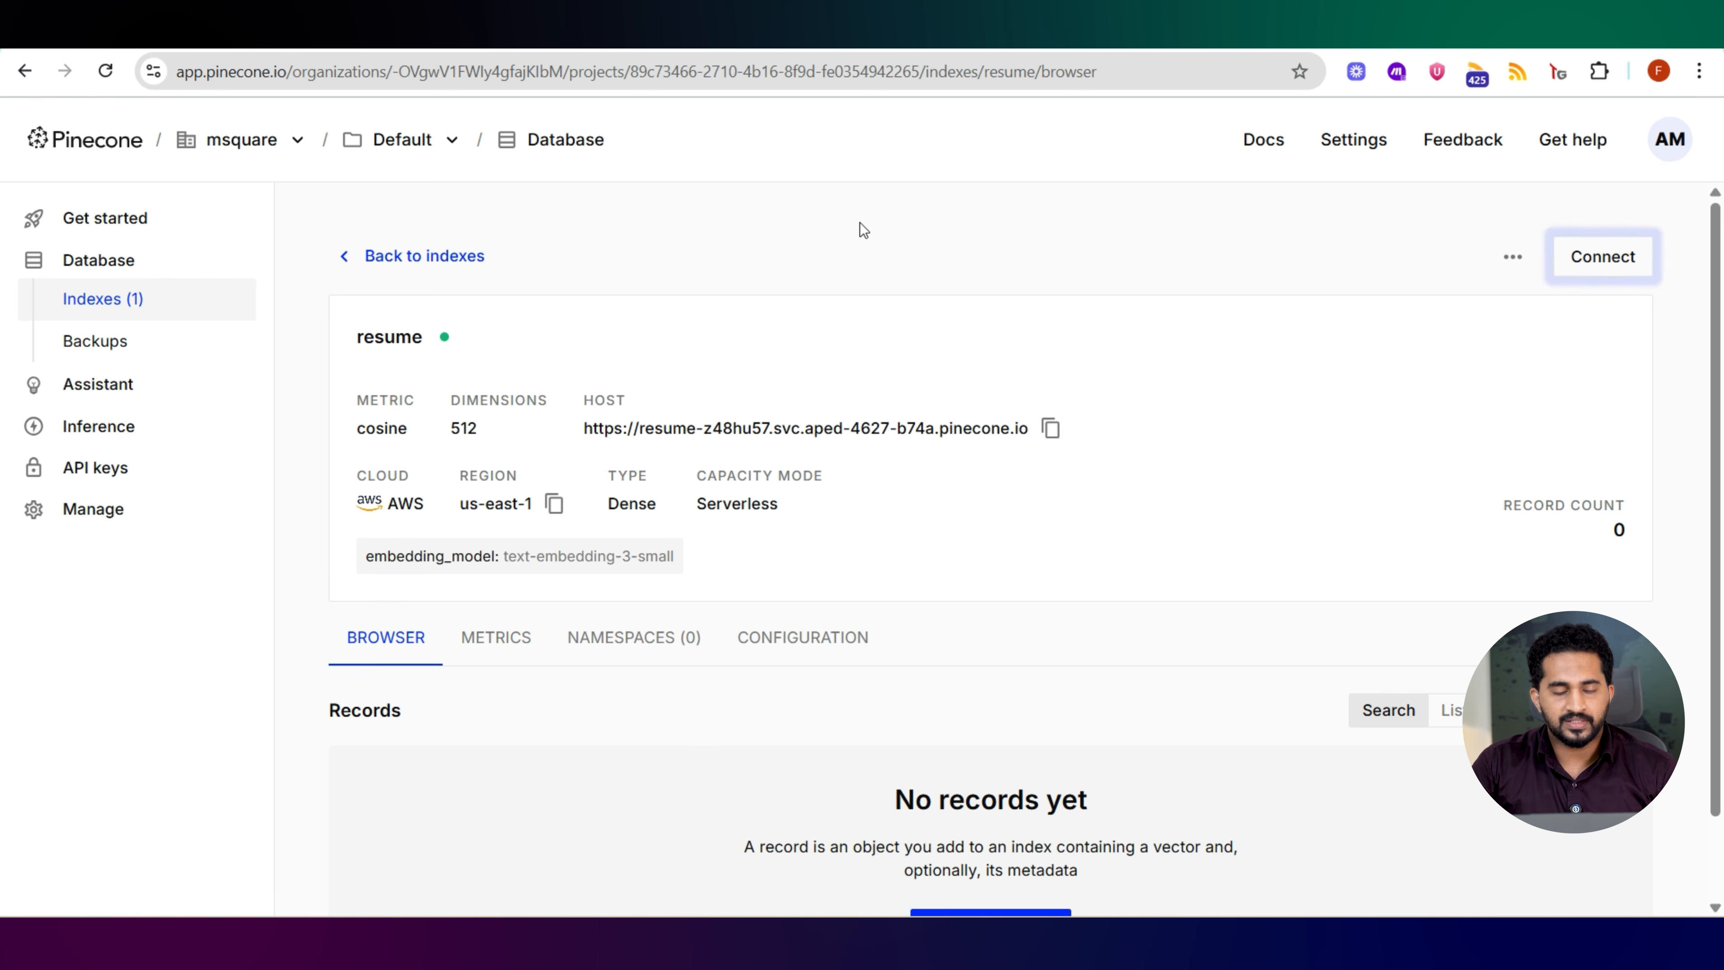
- Switch to the resume-watching scenario in Make and inspect the settings of its Google Drive watch trigger
left_click(831, 33)
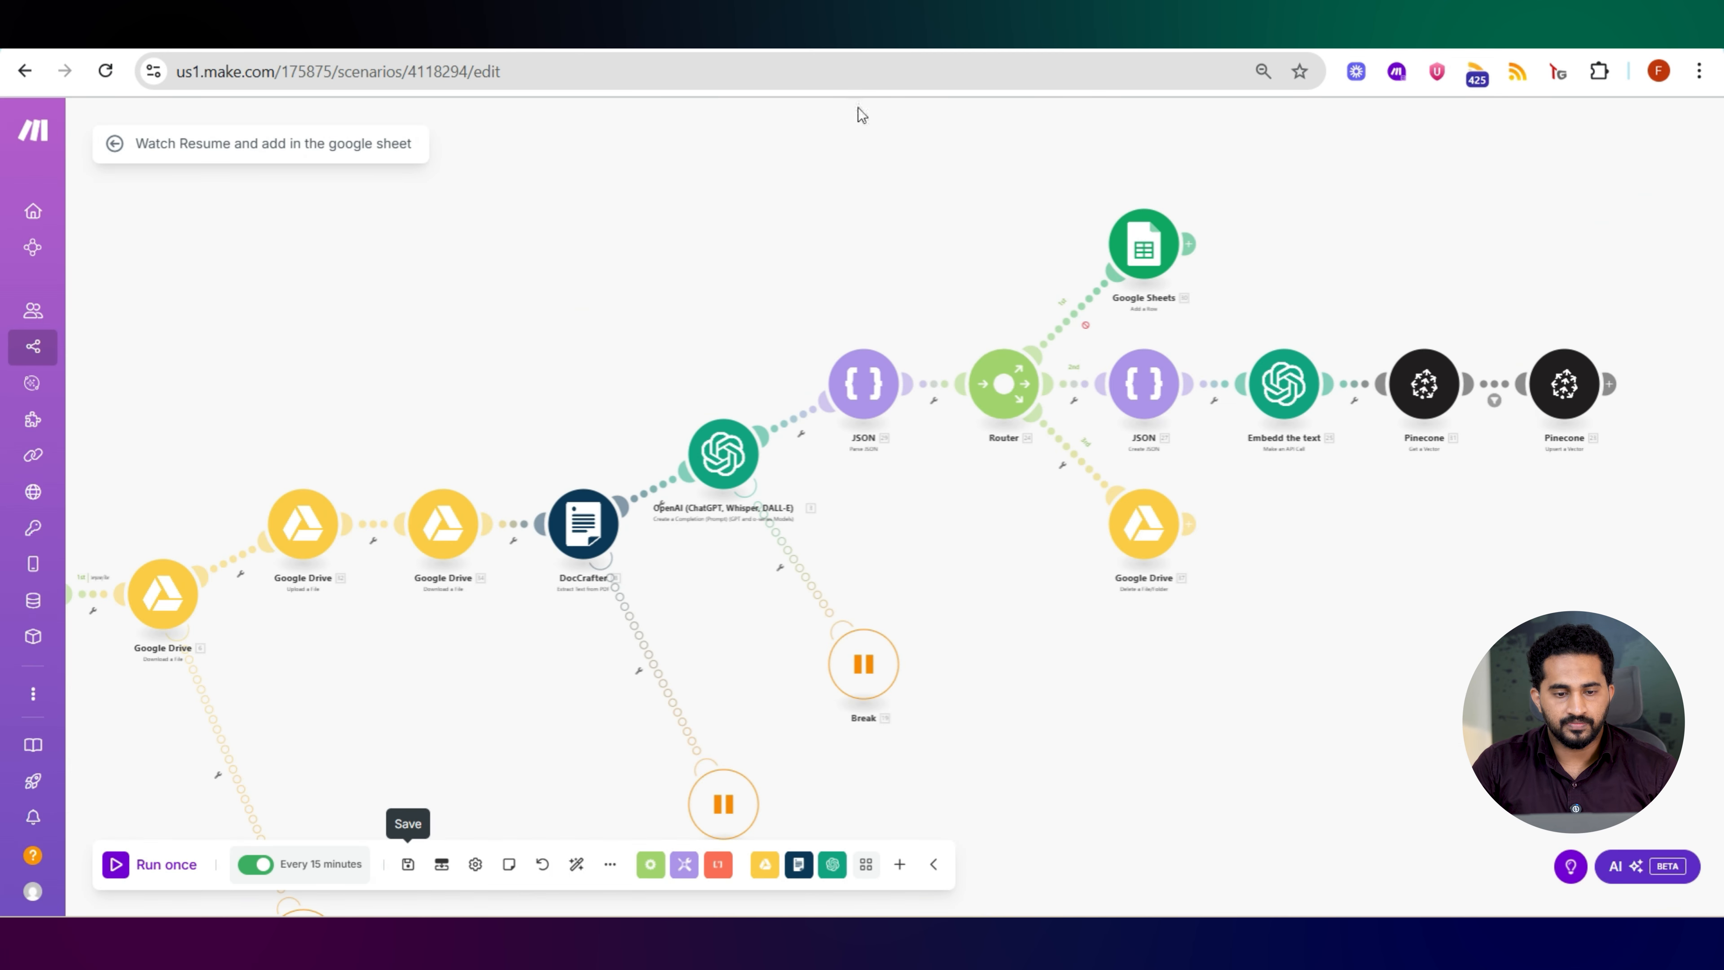
left_click_drag(439, 284, 569, 279)
left_click_drag(398, 312, 600, 289)
scroll(301, 429, "up", 3)
scroll(301, 429, "down", 3)
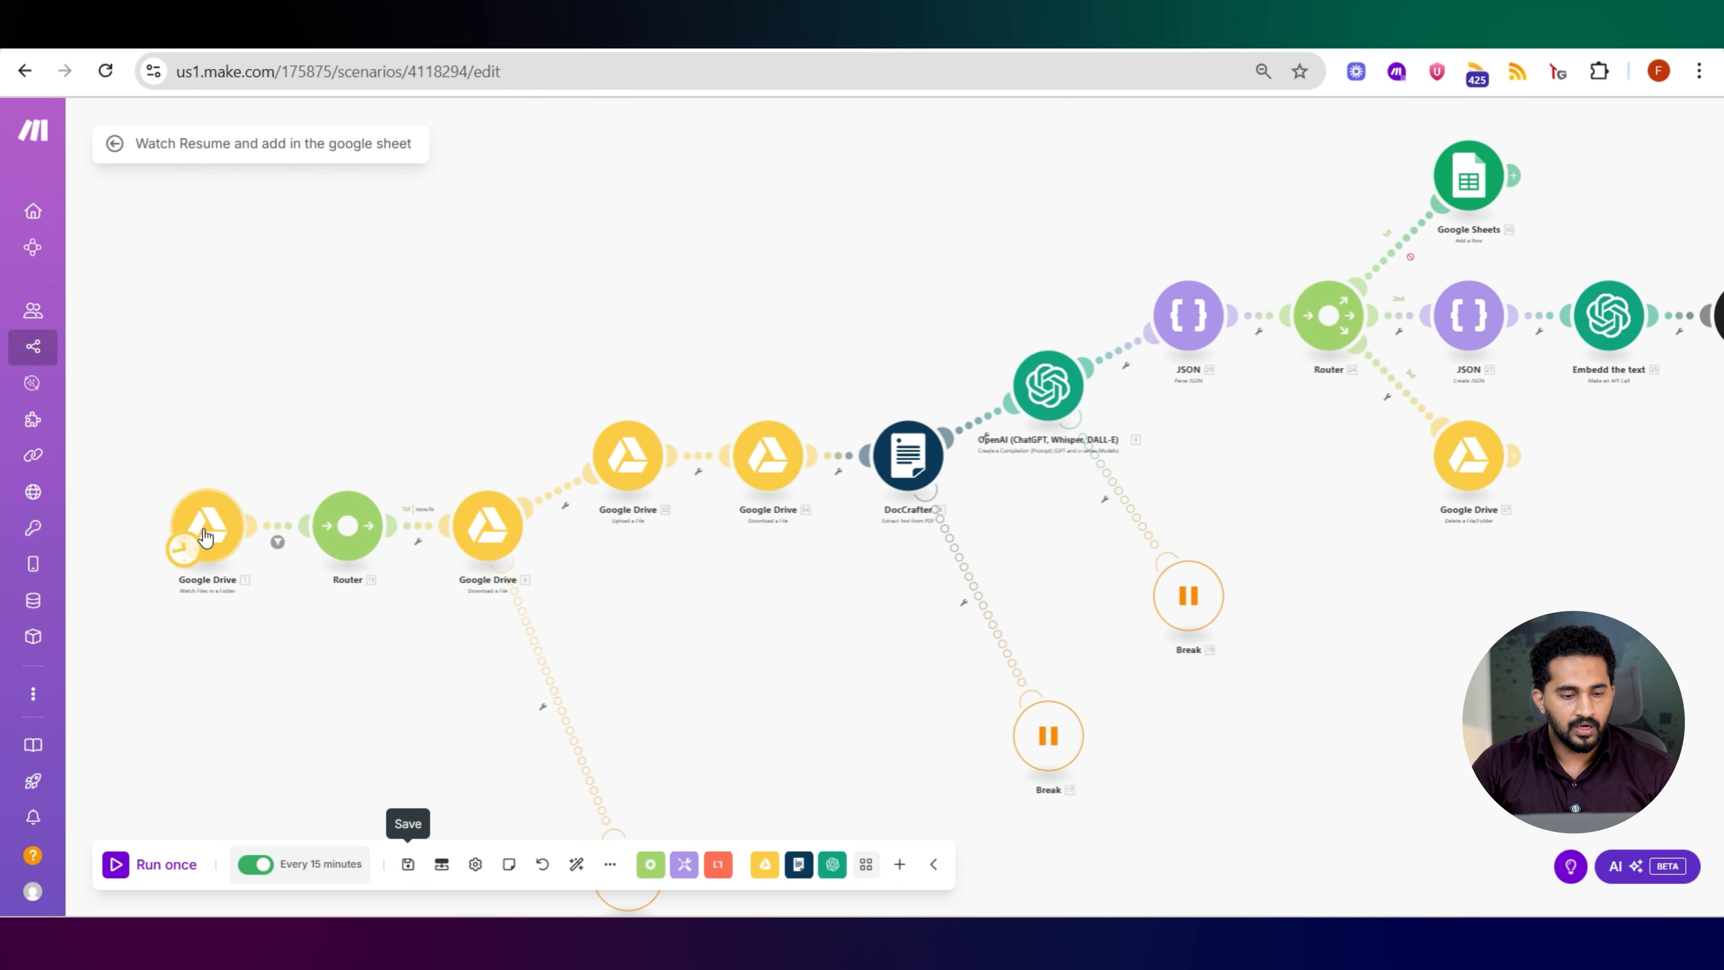
left_click(227, 555)
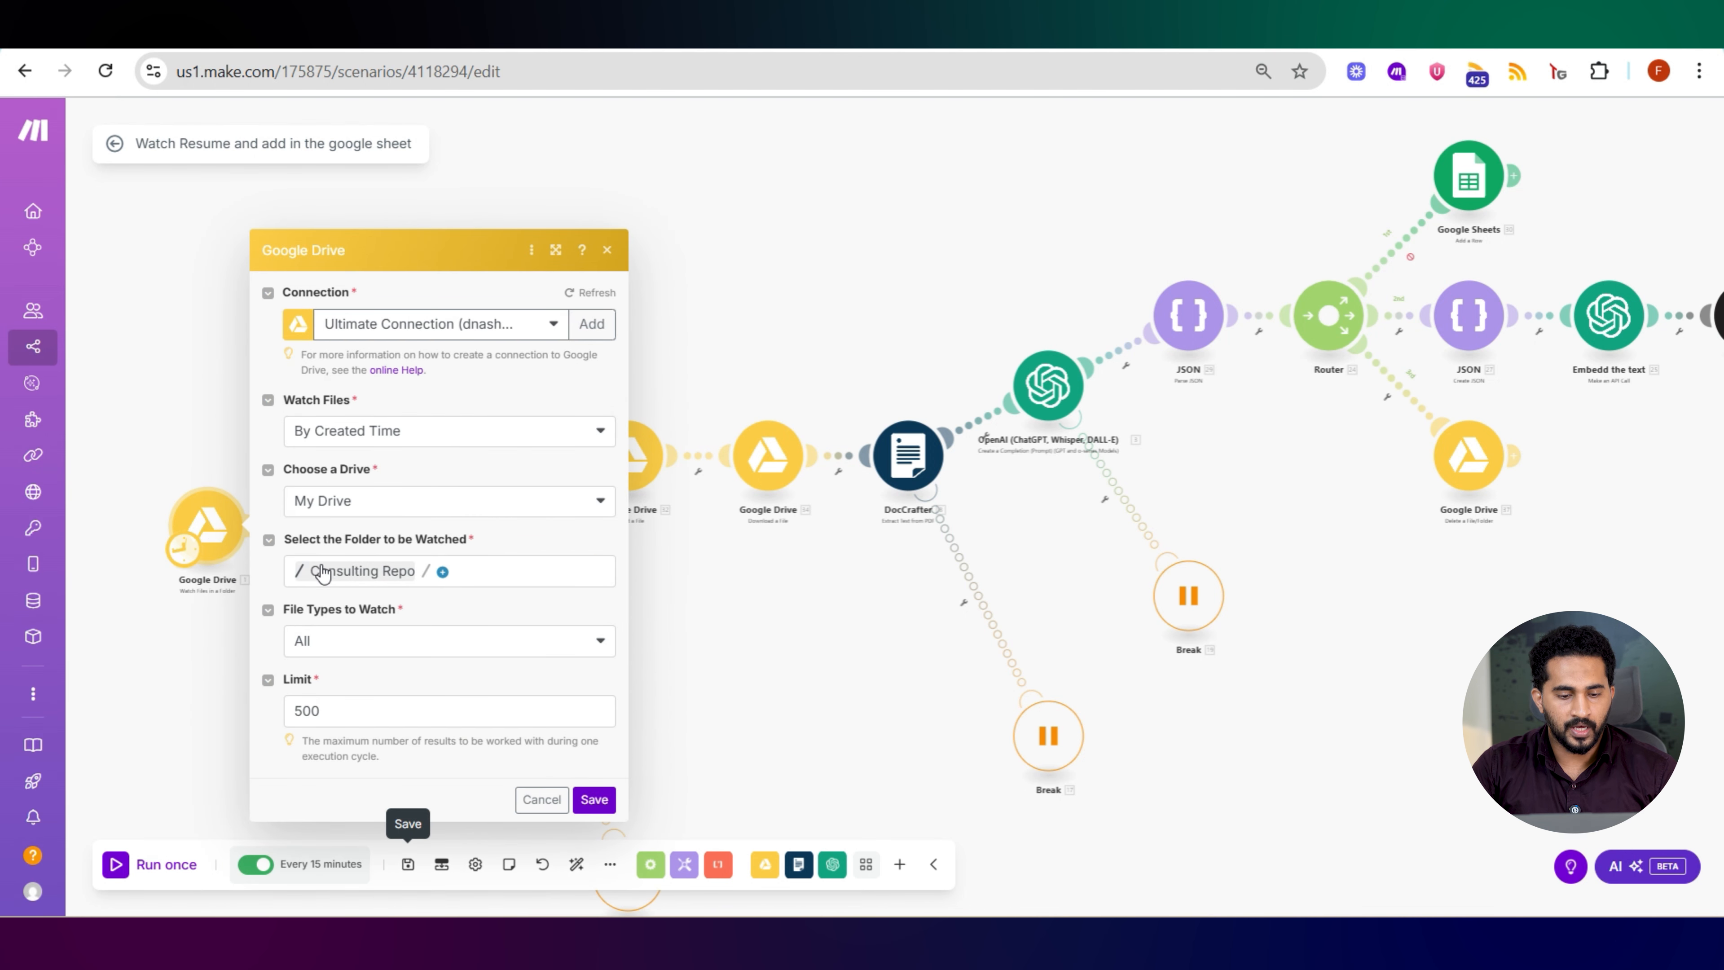
left_click(228, 461)
- Look over the start of the scenario and check the Google Drive Upload a File module and the download module after it
scroll(406, 568, "up", 3)
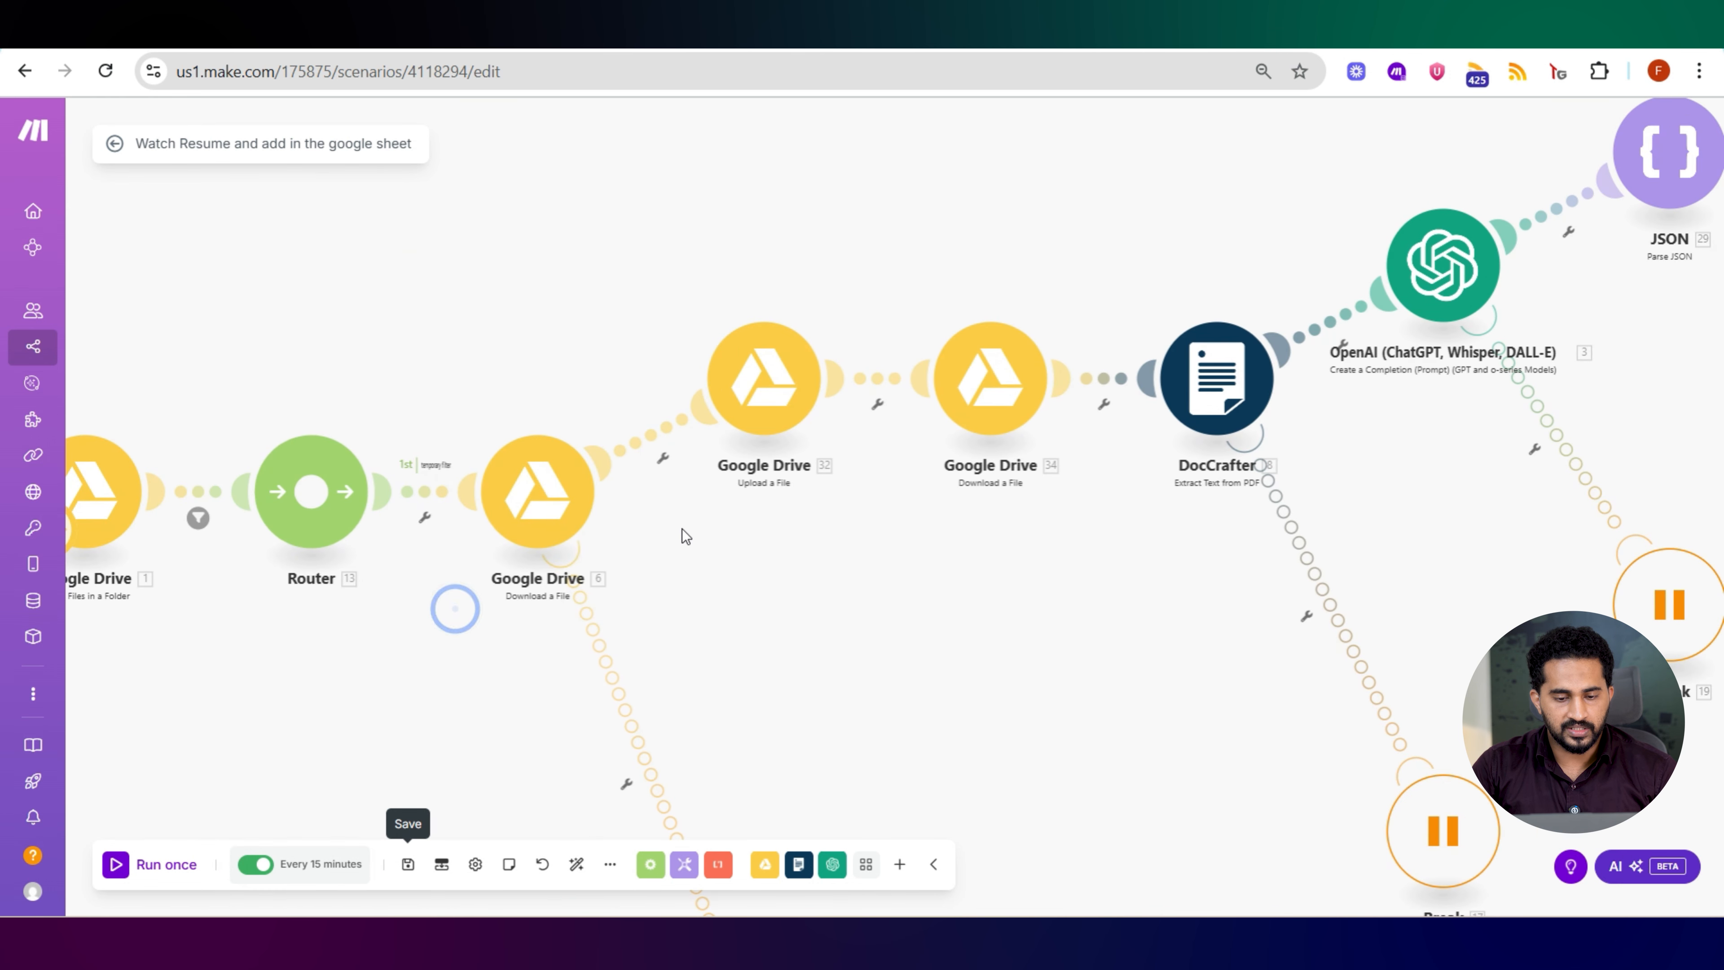
scroll(682, 528, "down", 2)
scroll(654, 547, "right", 3)
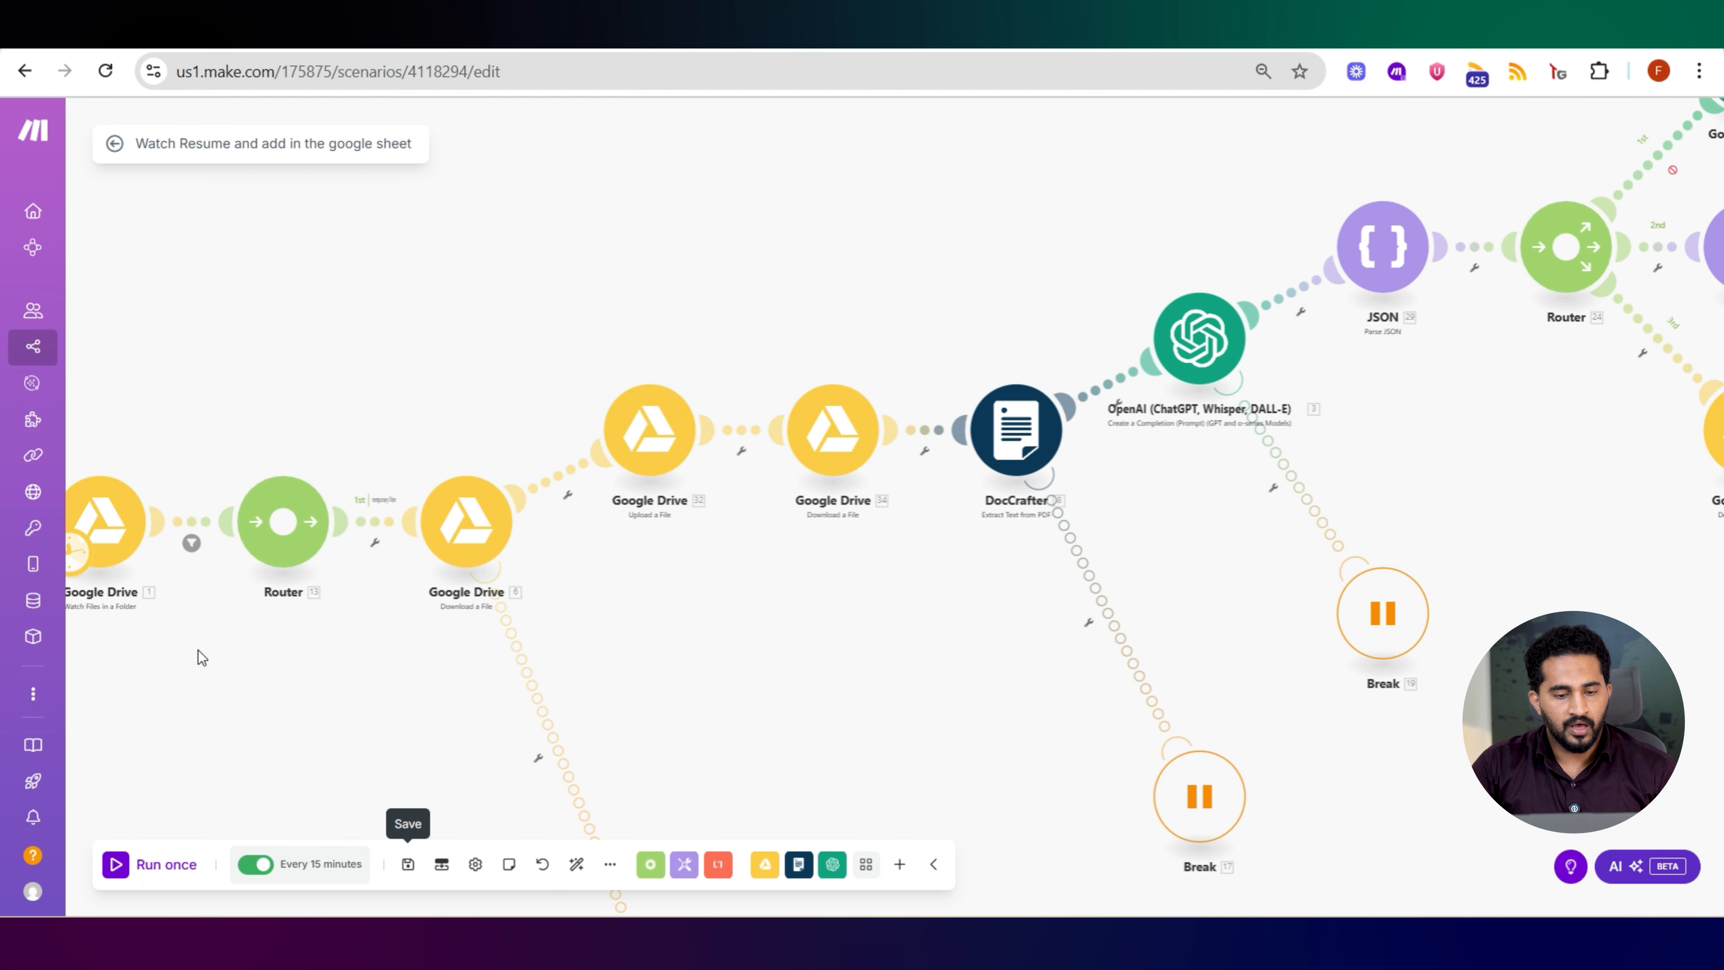
scroll(196, 650, "left", 1)
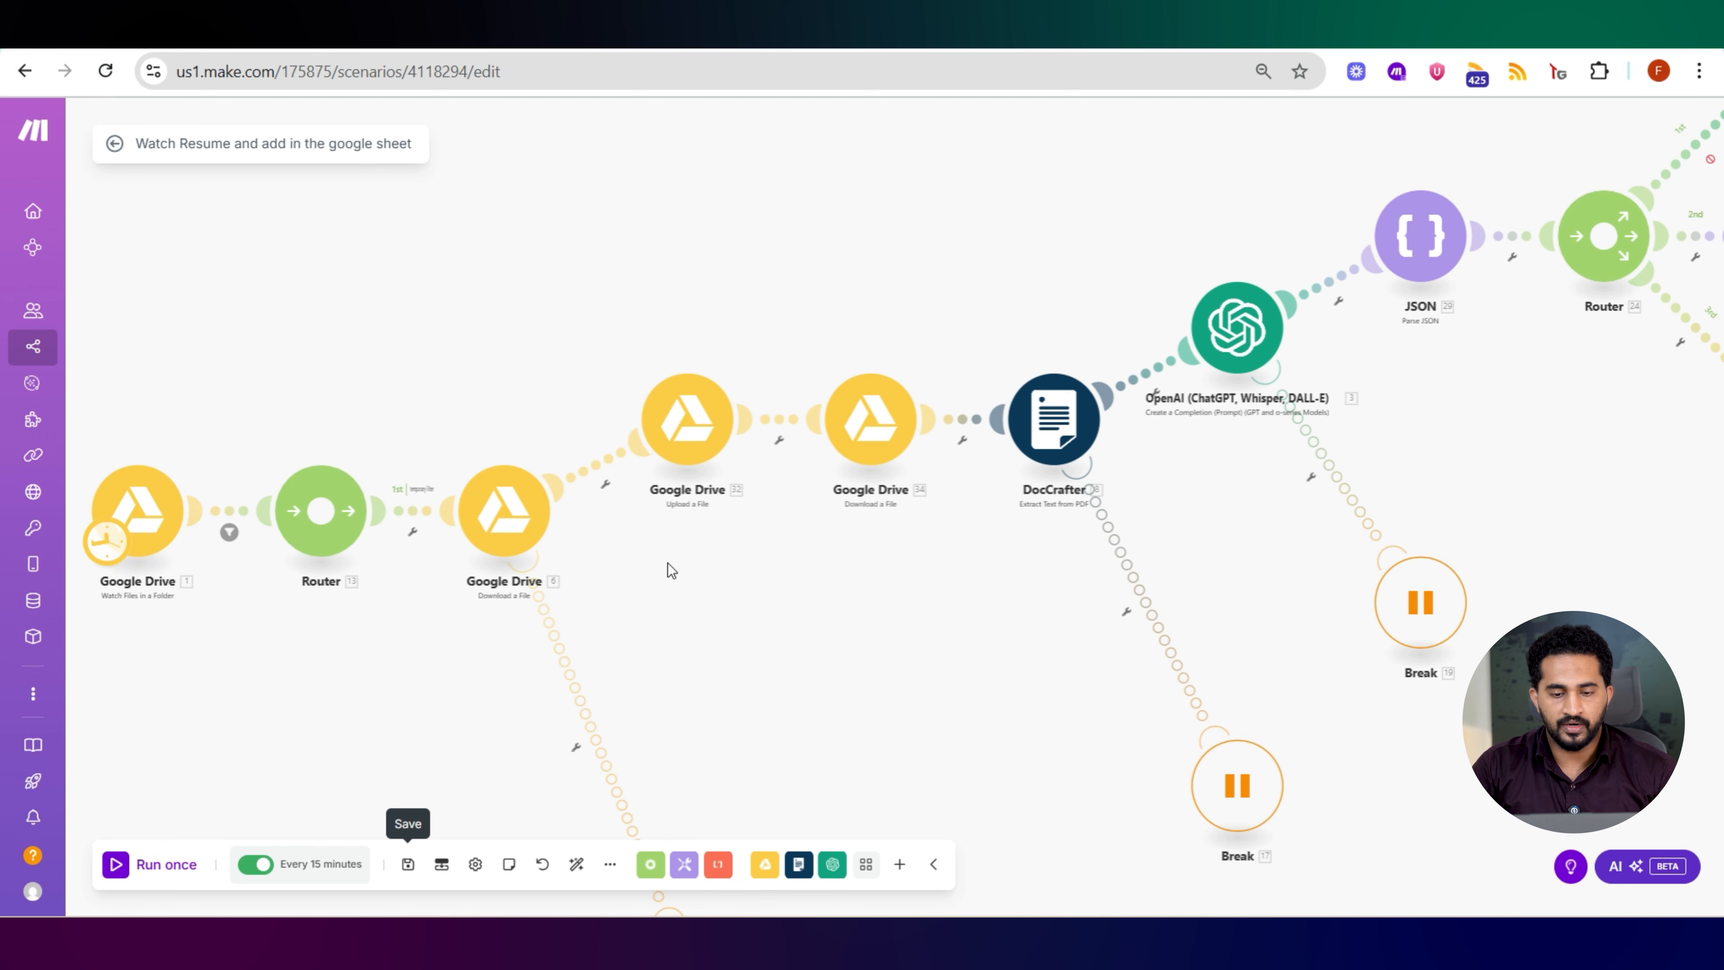
scroll(671, 569, "right", 1)
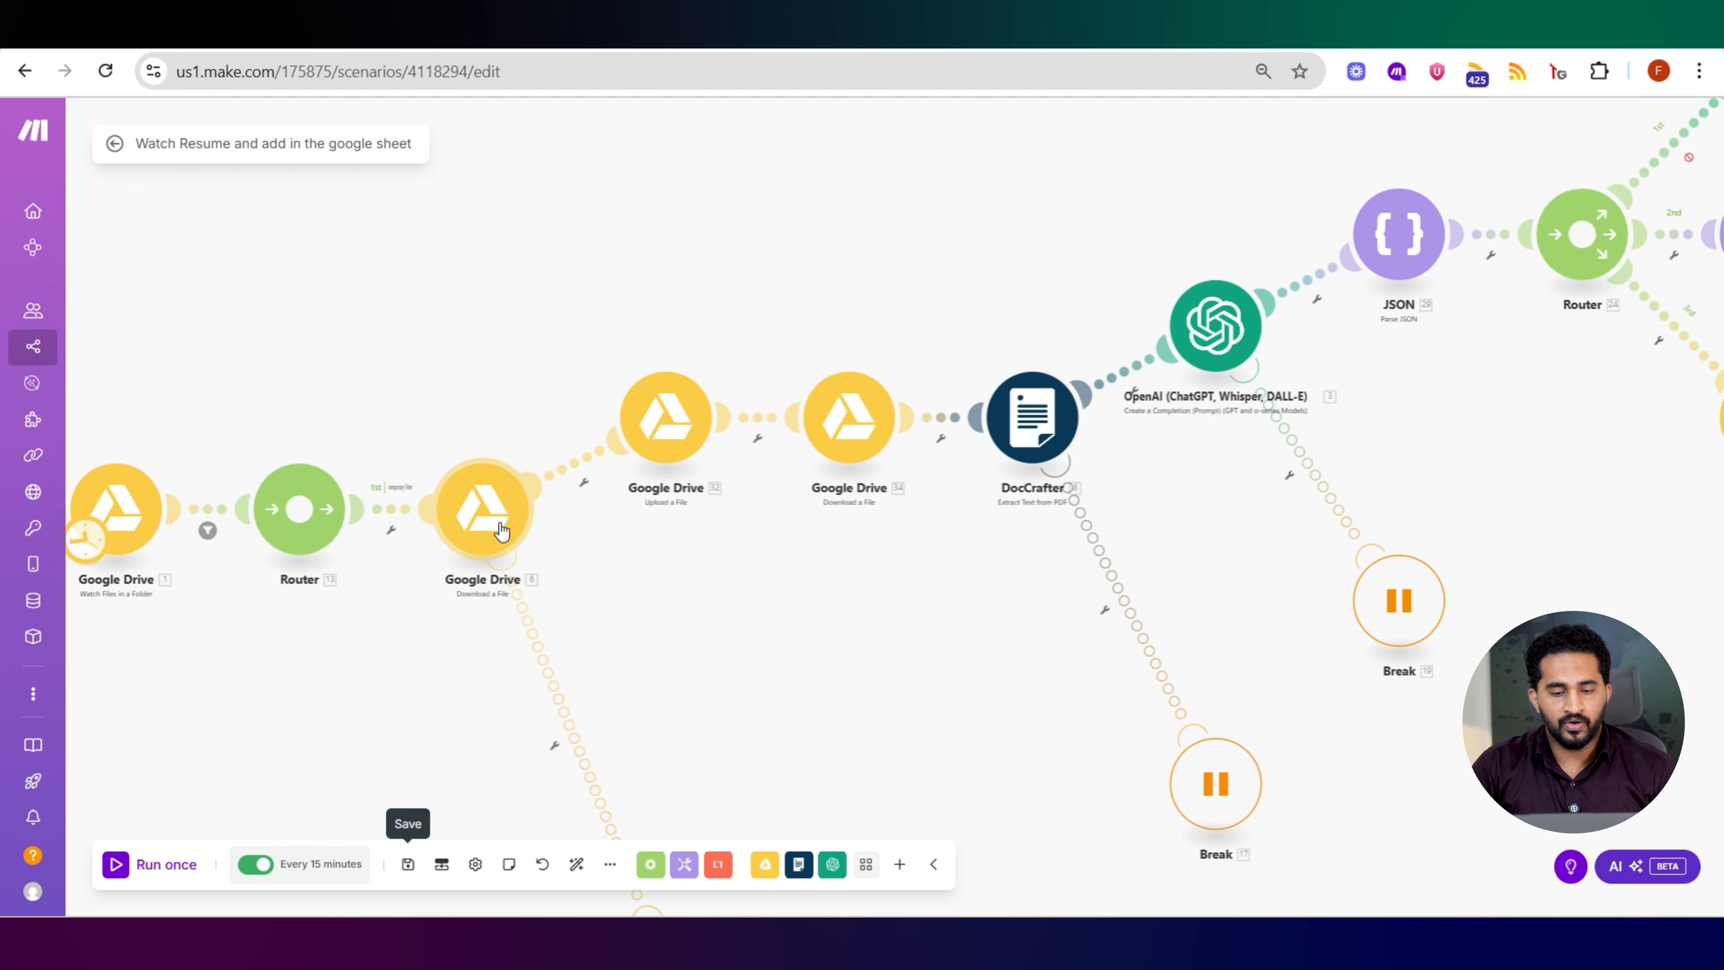
scroll(654, 569, "right", 2)
left_click(657, 416)
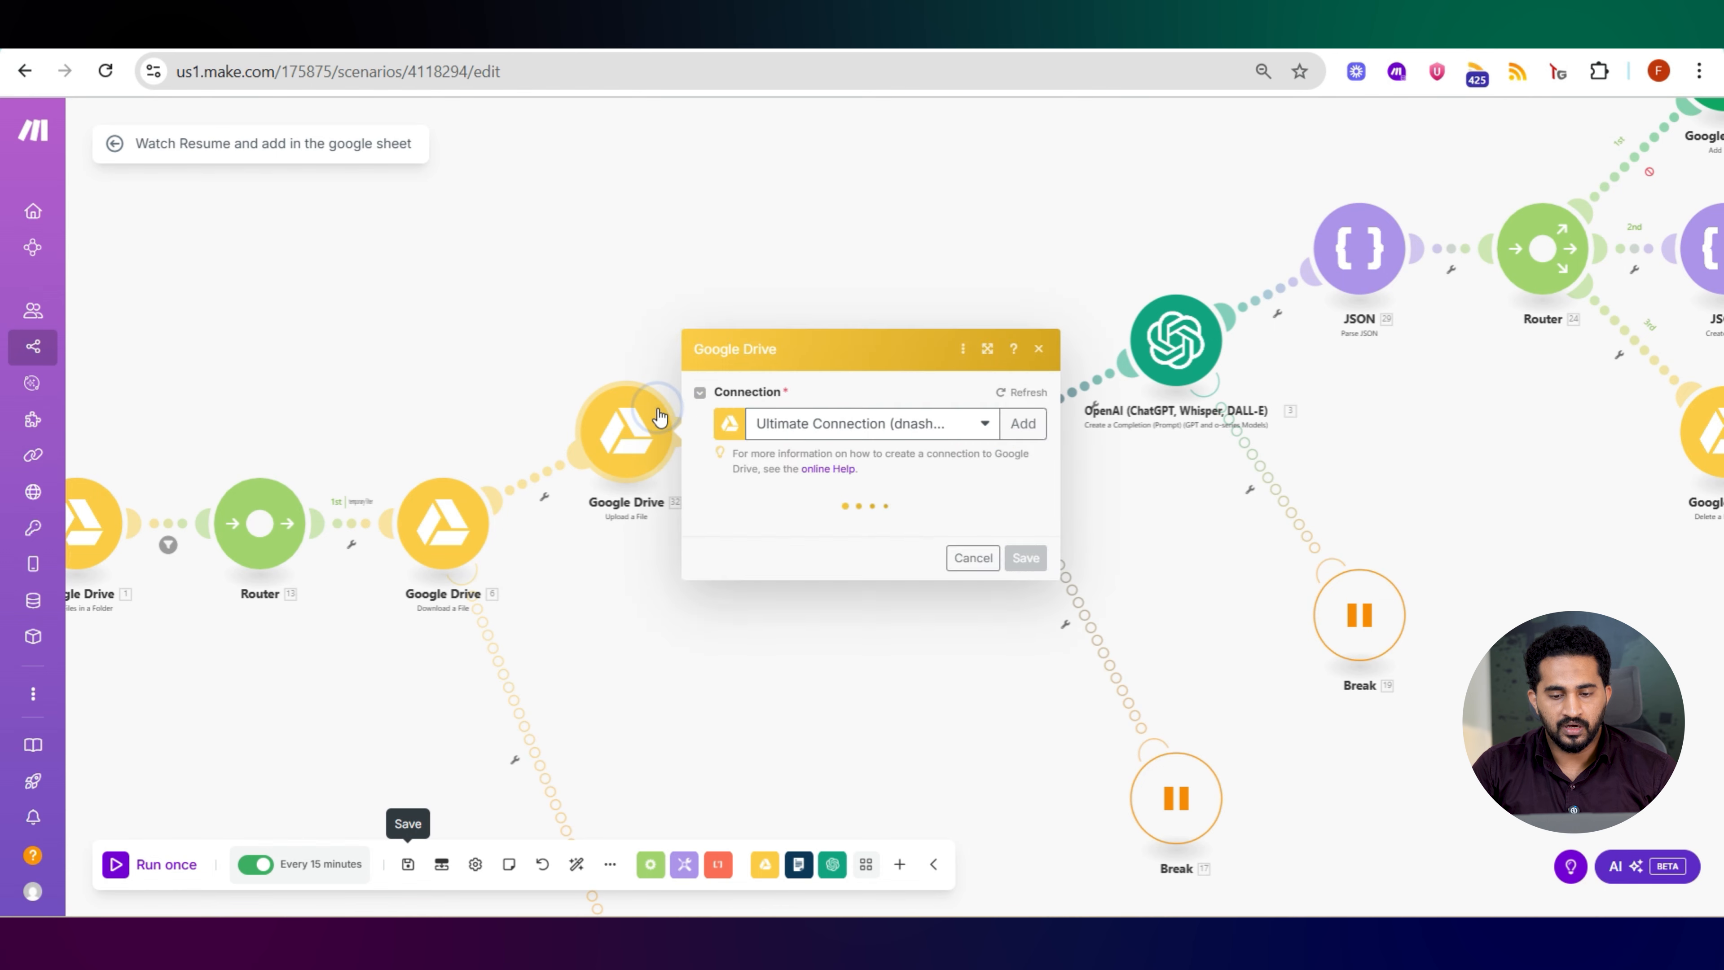
left_click(609, 356)
left_click(811, 429)
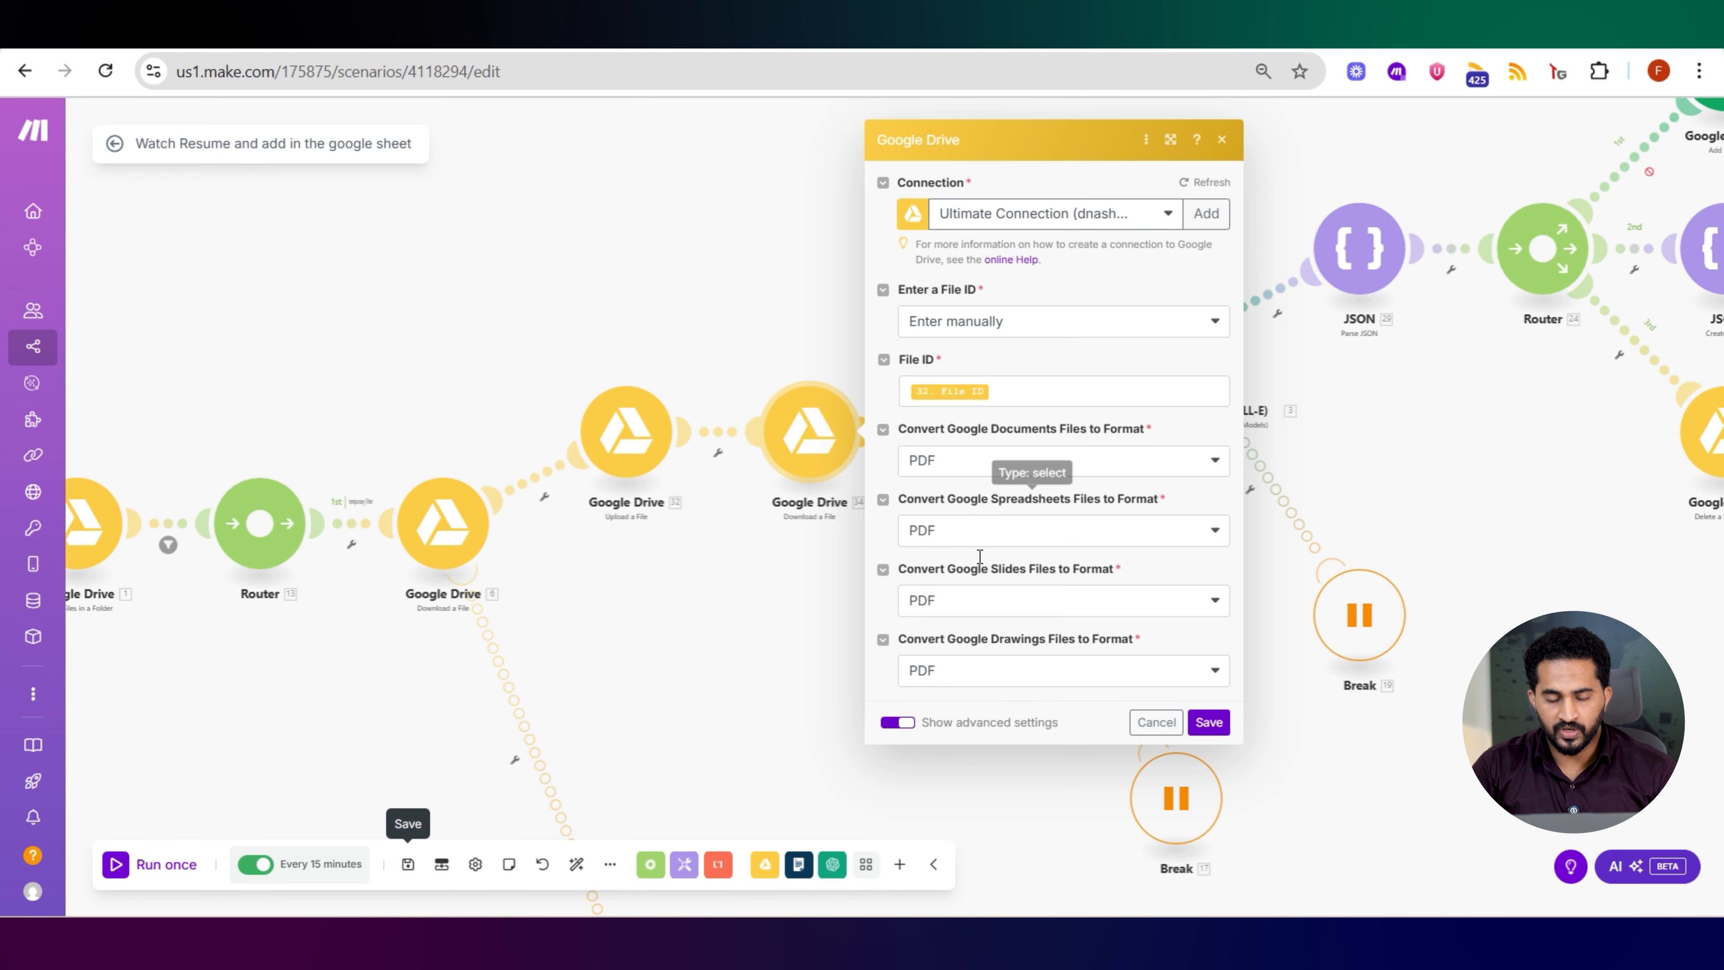
left_click(838, 608)
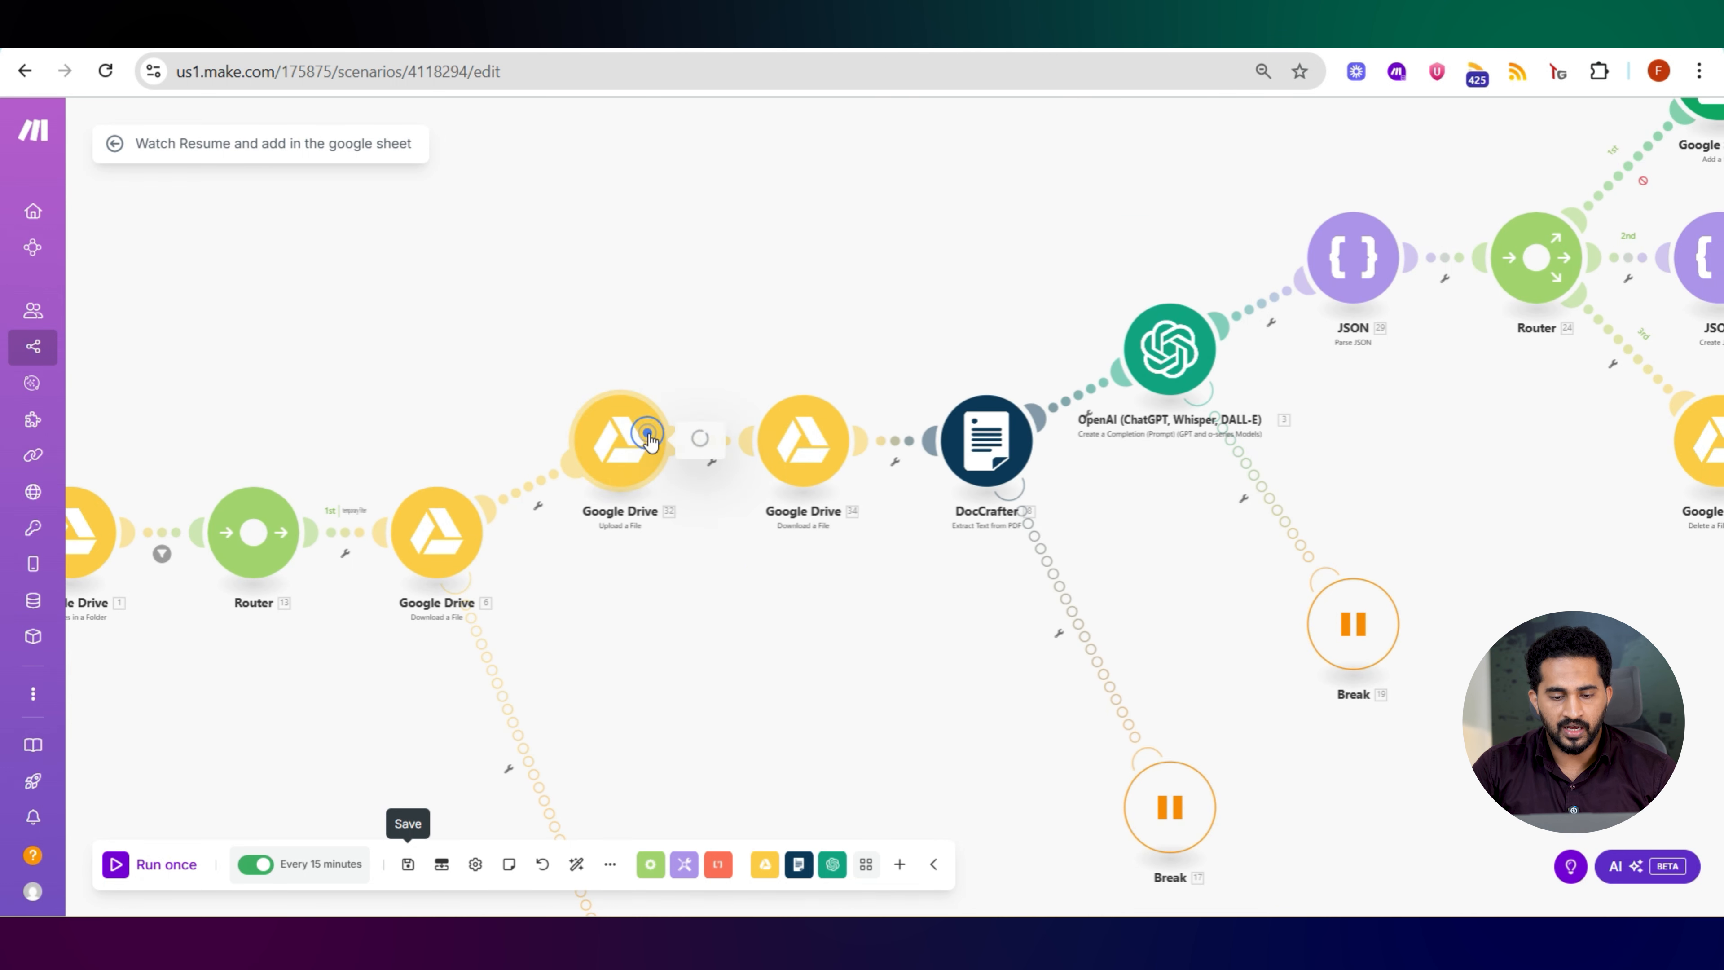
- Examine the Upload a File module's folder location, file name mapping and document conversion settings
left_click(642, 436)
scroll(909, 523, "down", 1)
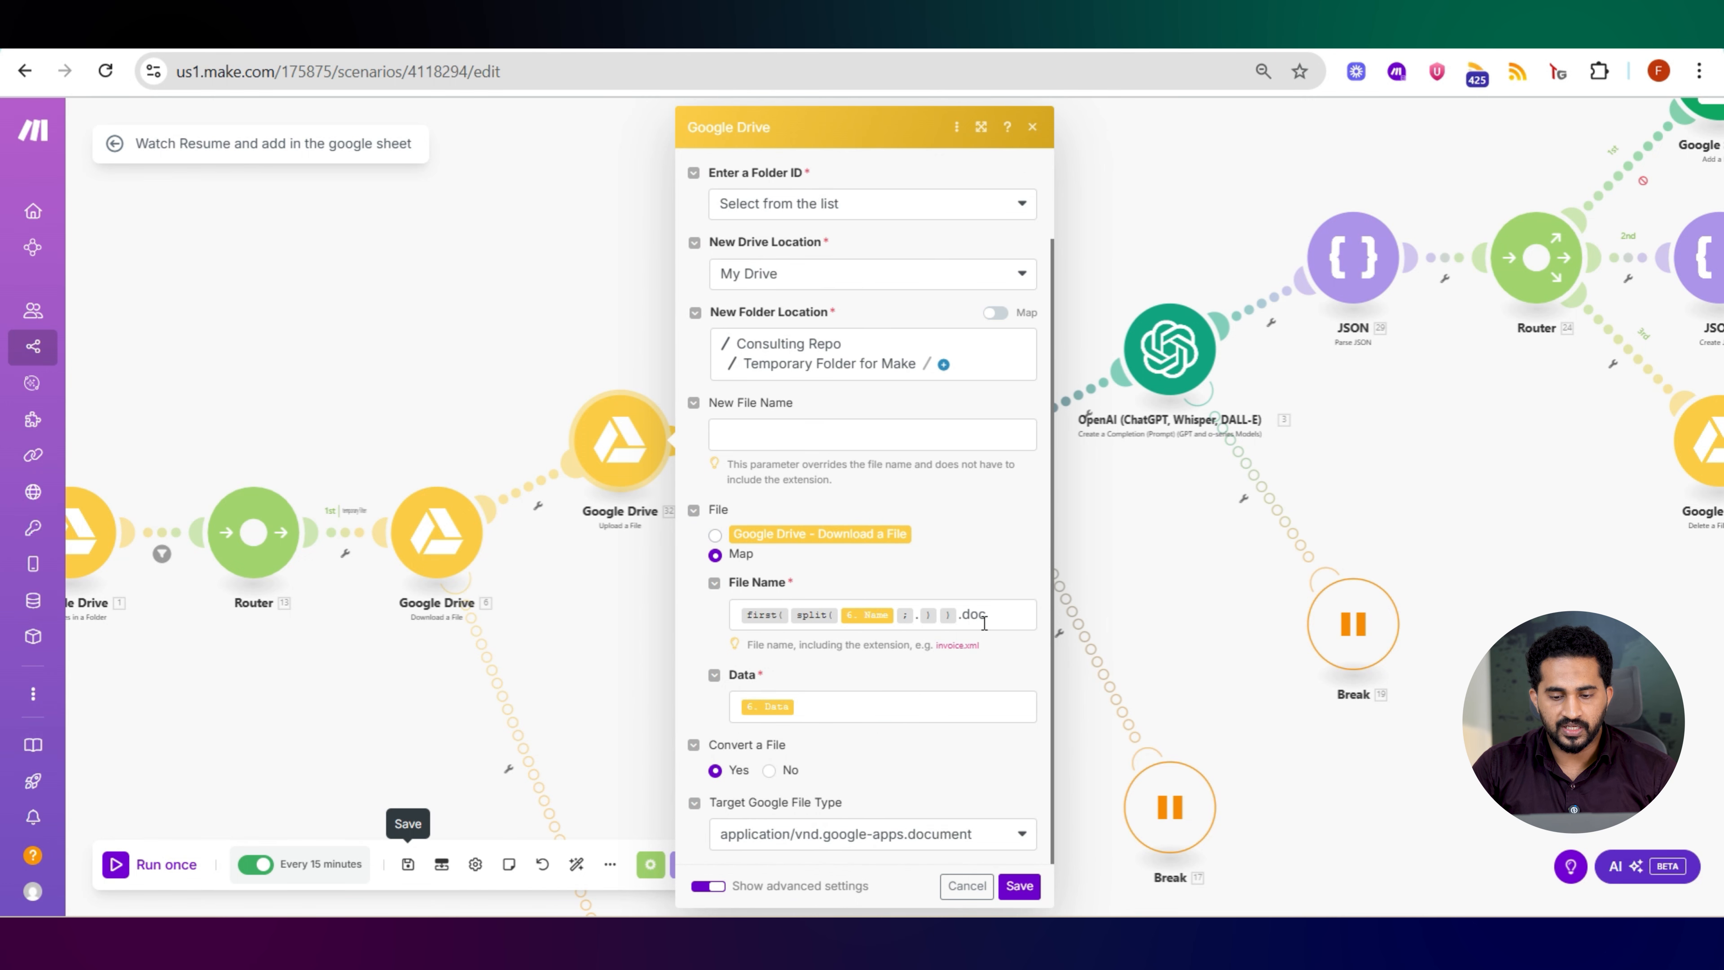
left_click(633, 560)
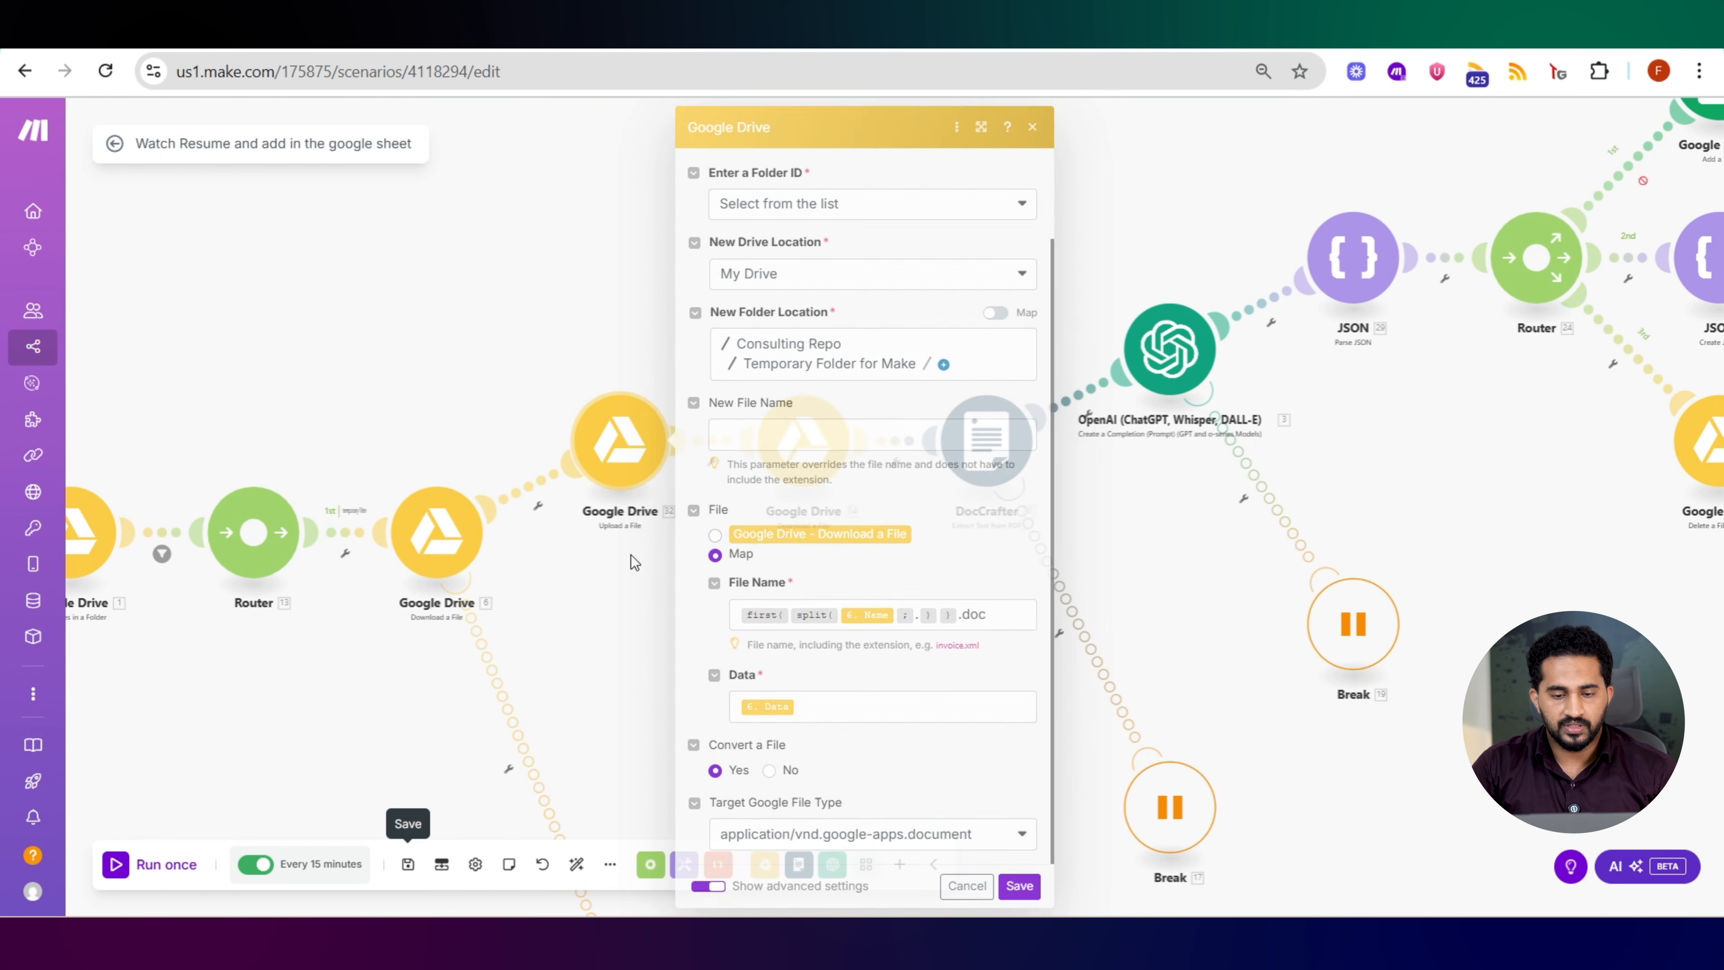
left_click(753, 541)
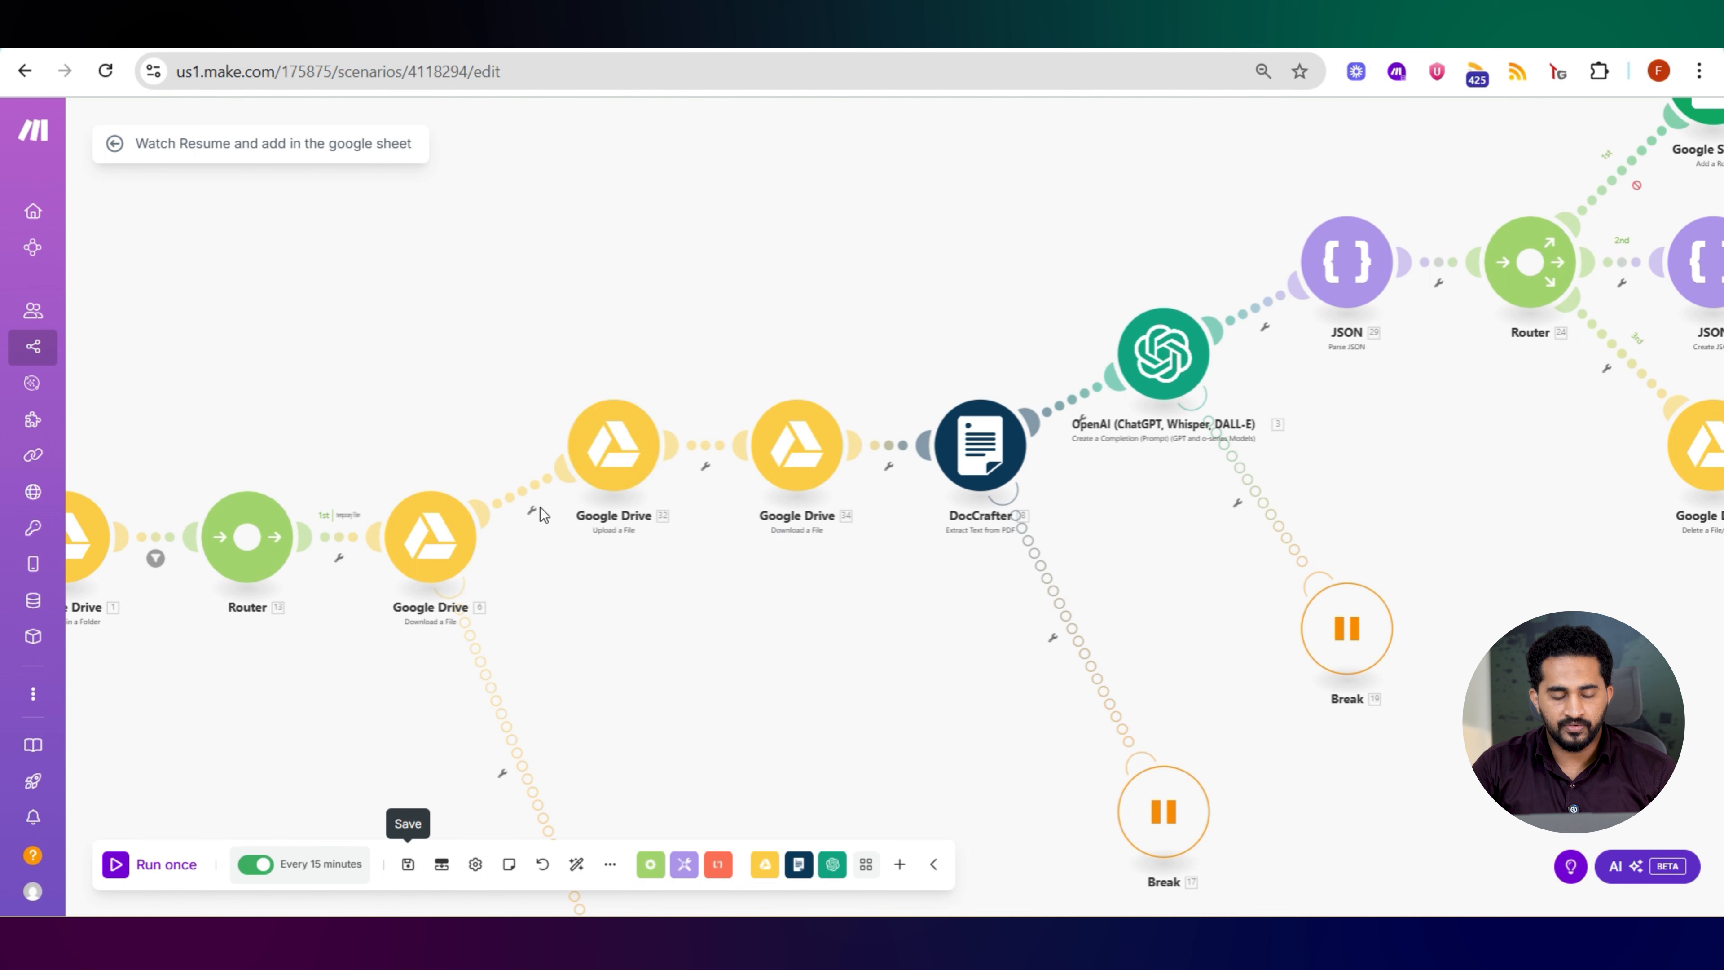
left_click(614, 448)
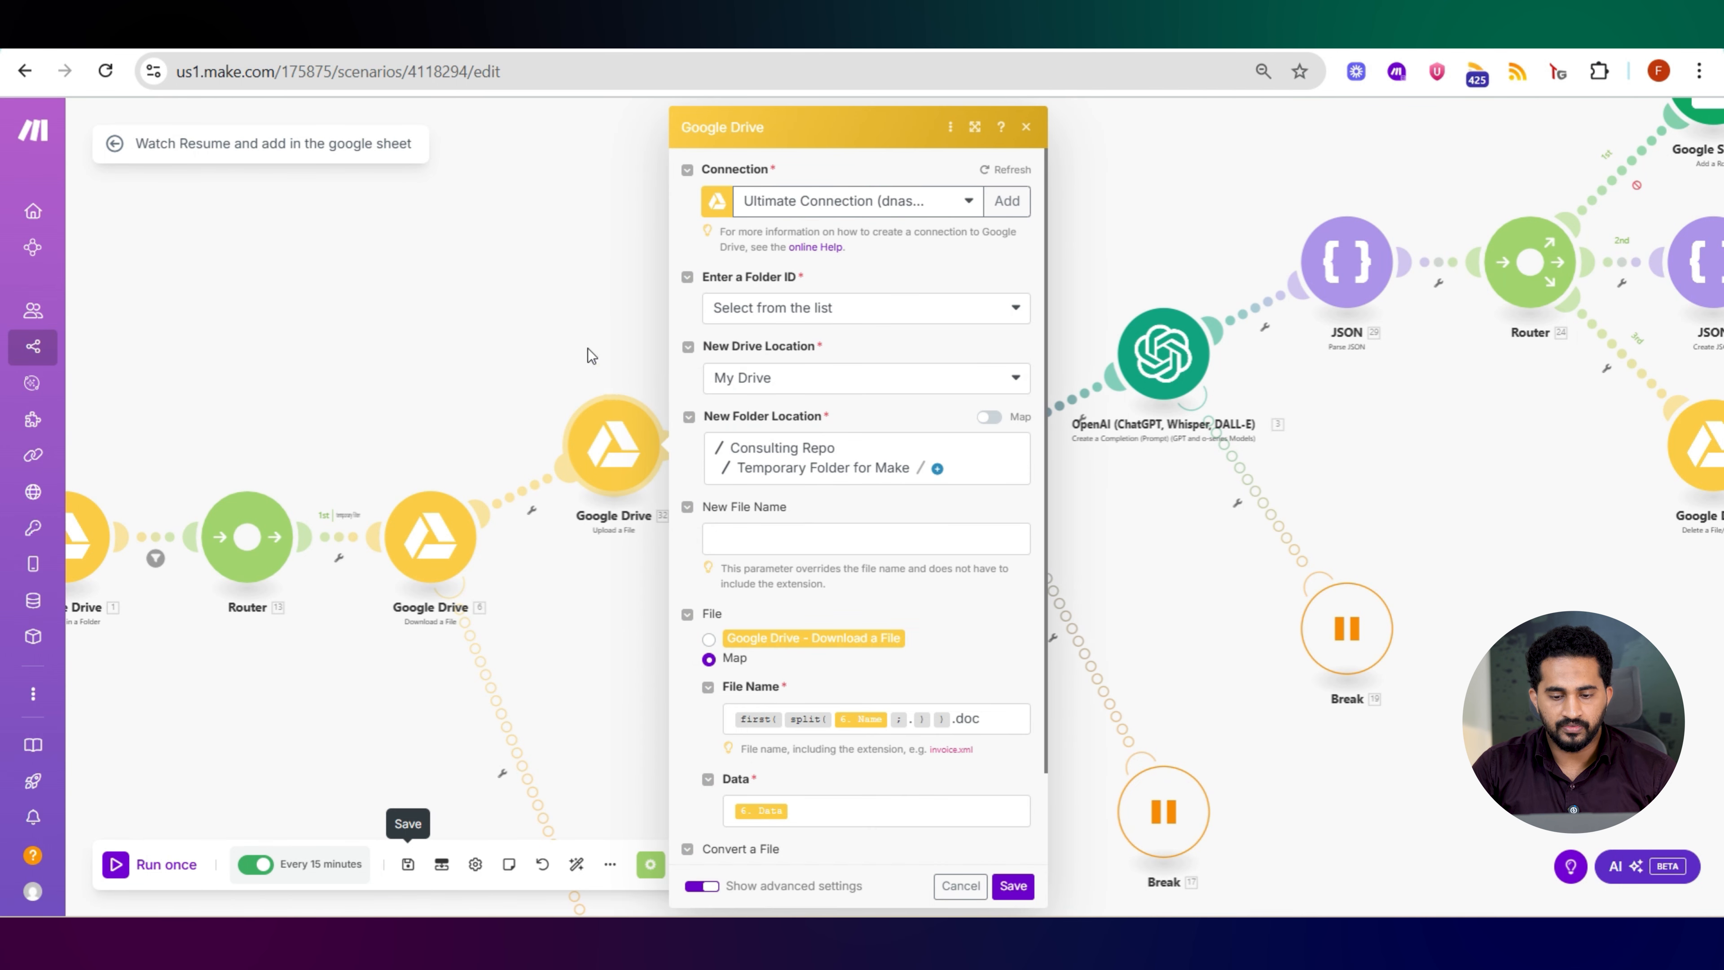
scroll(817, 494, "down", 3)
left_click(569, 312)
- Check the second download module's conversion formats and the DocCrafter text extraction module's file mapping, leaving both unchanged
left_click(788, 451)
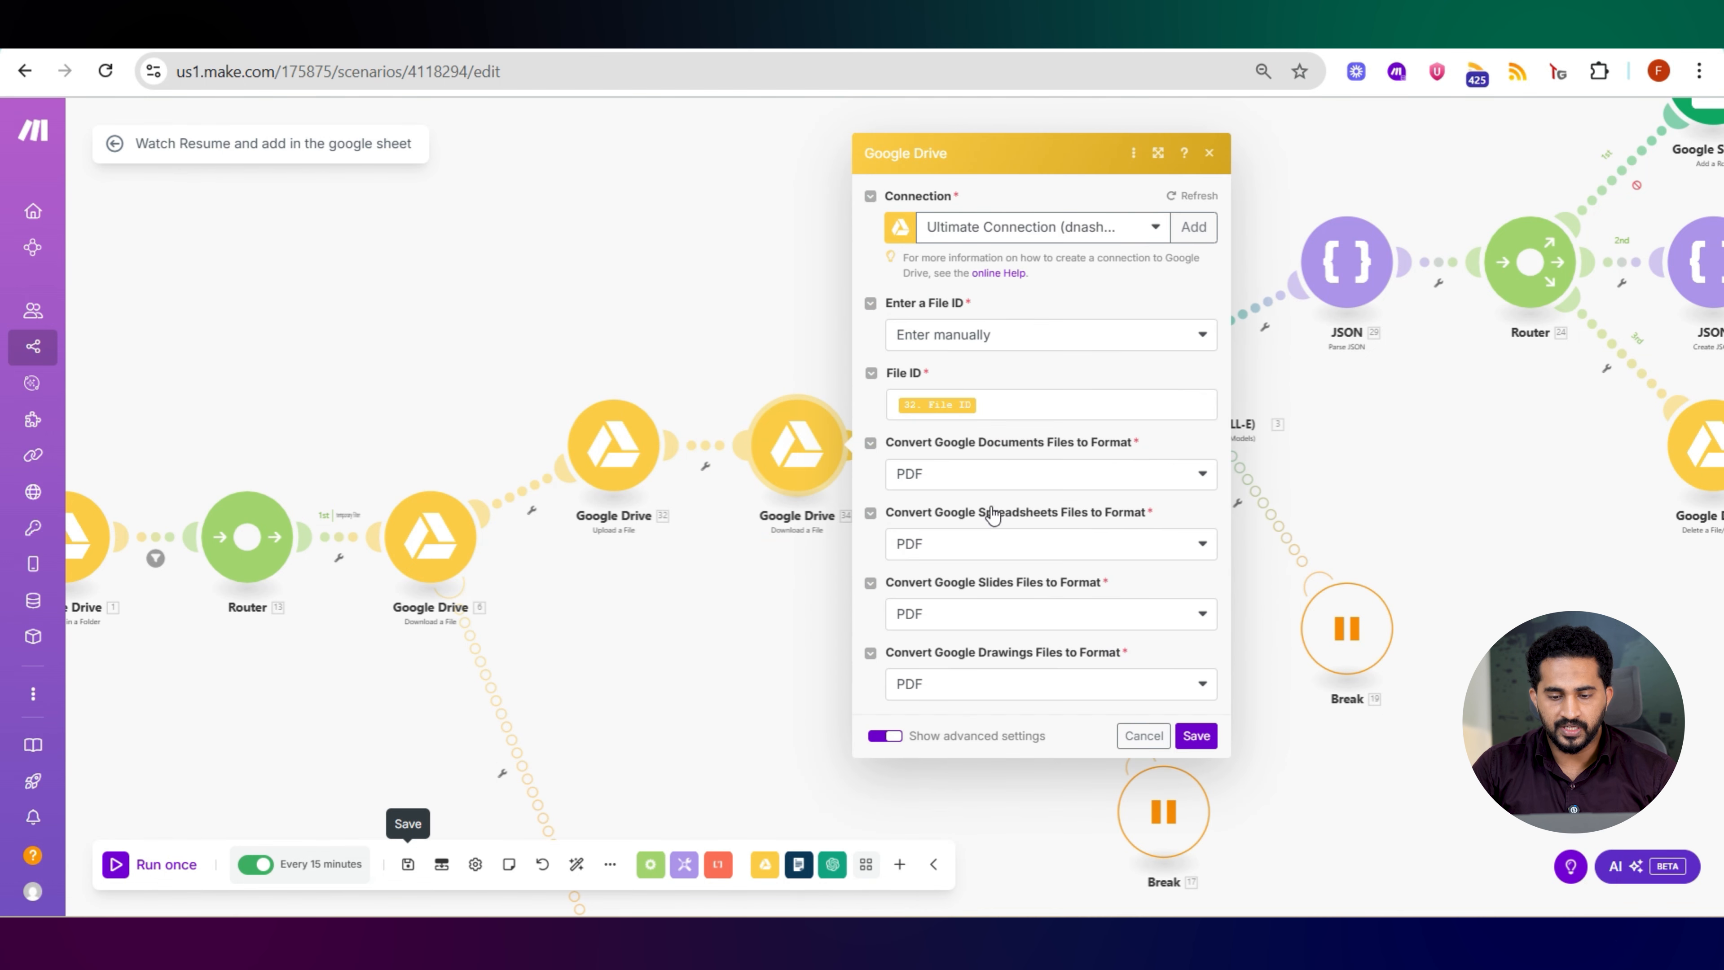
left_click(817, 606)
scroll(882, 584, "up", 5)
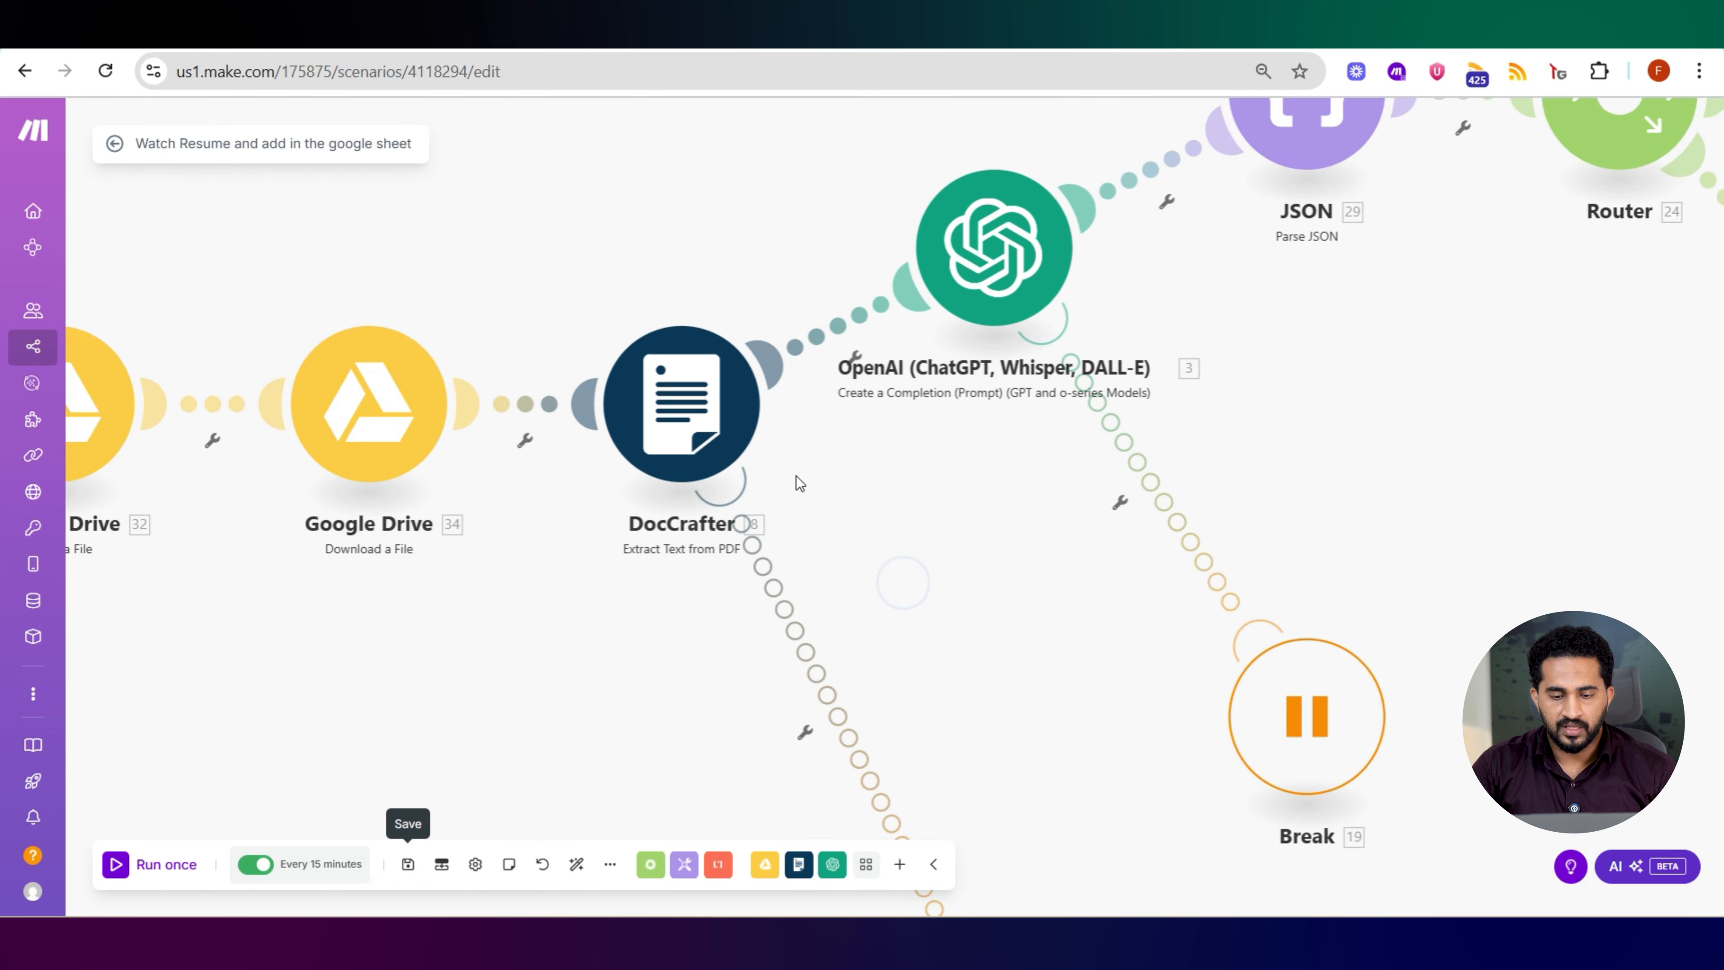
left_click(699, 408)
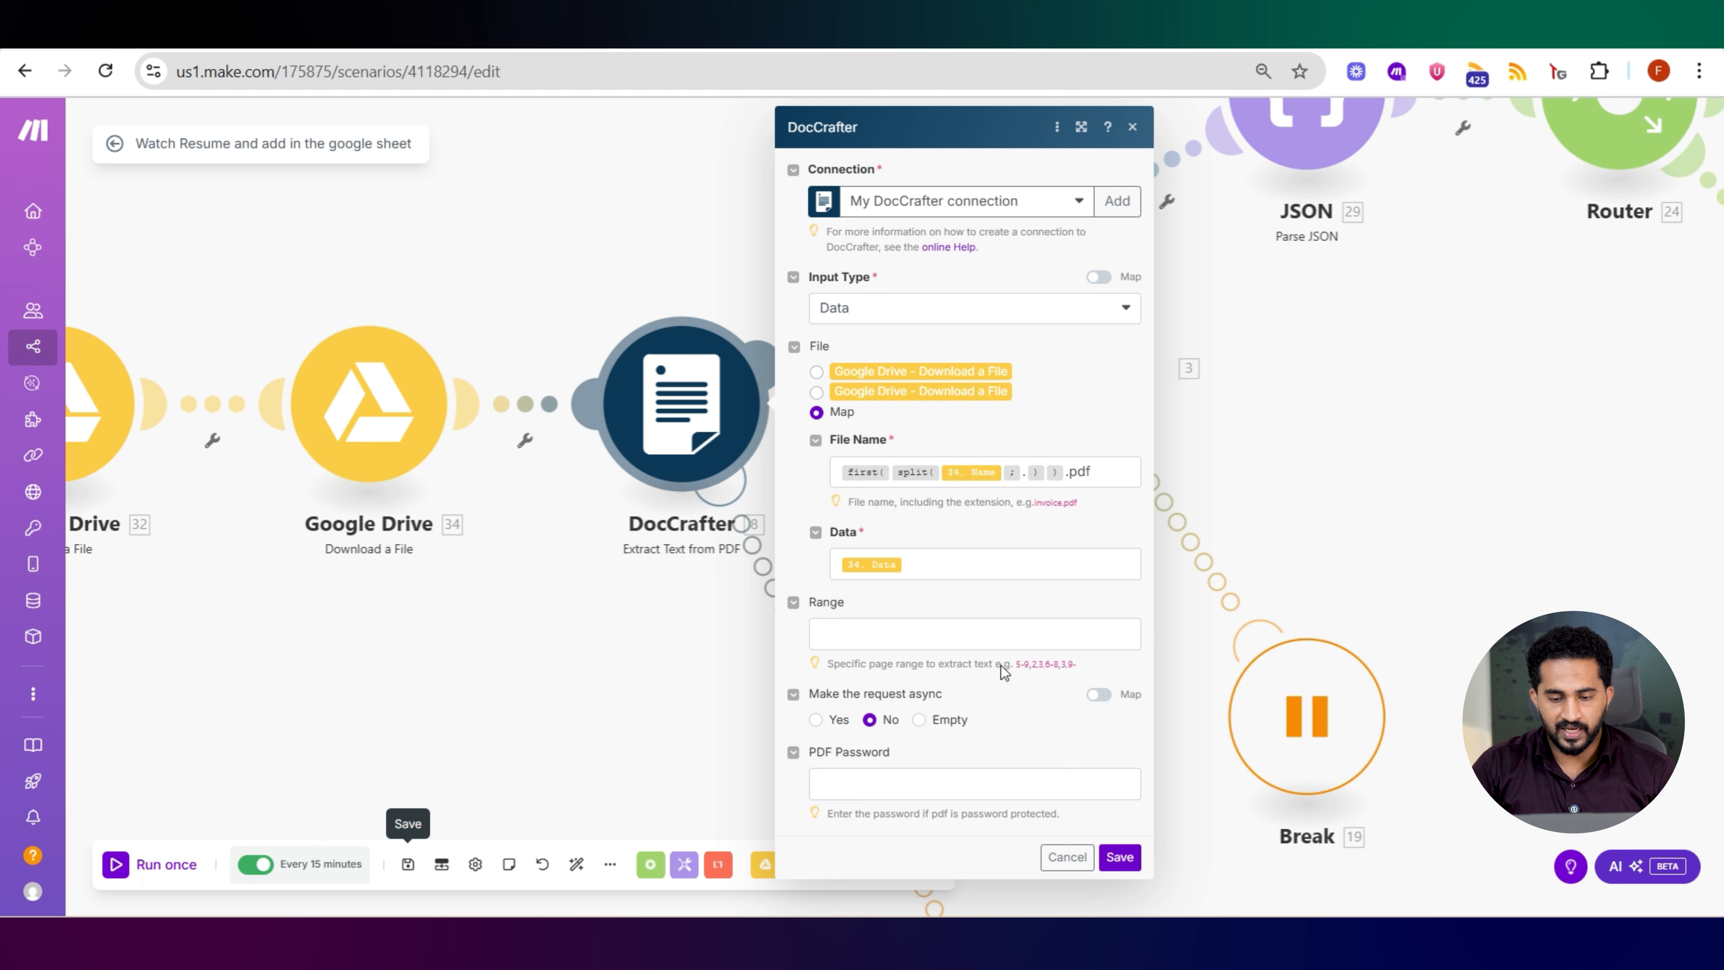
left_click(1069, 863)
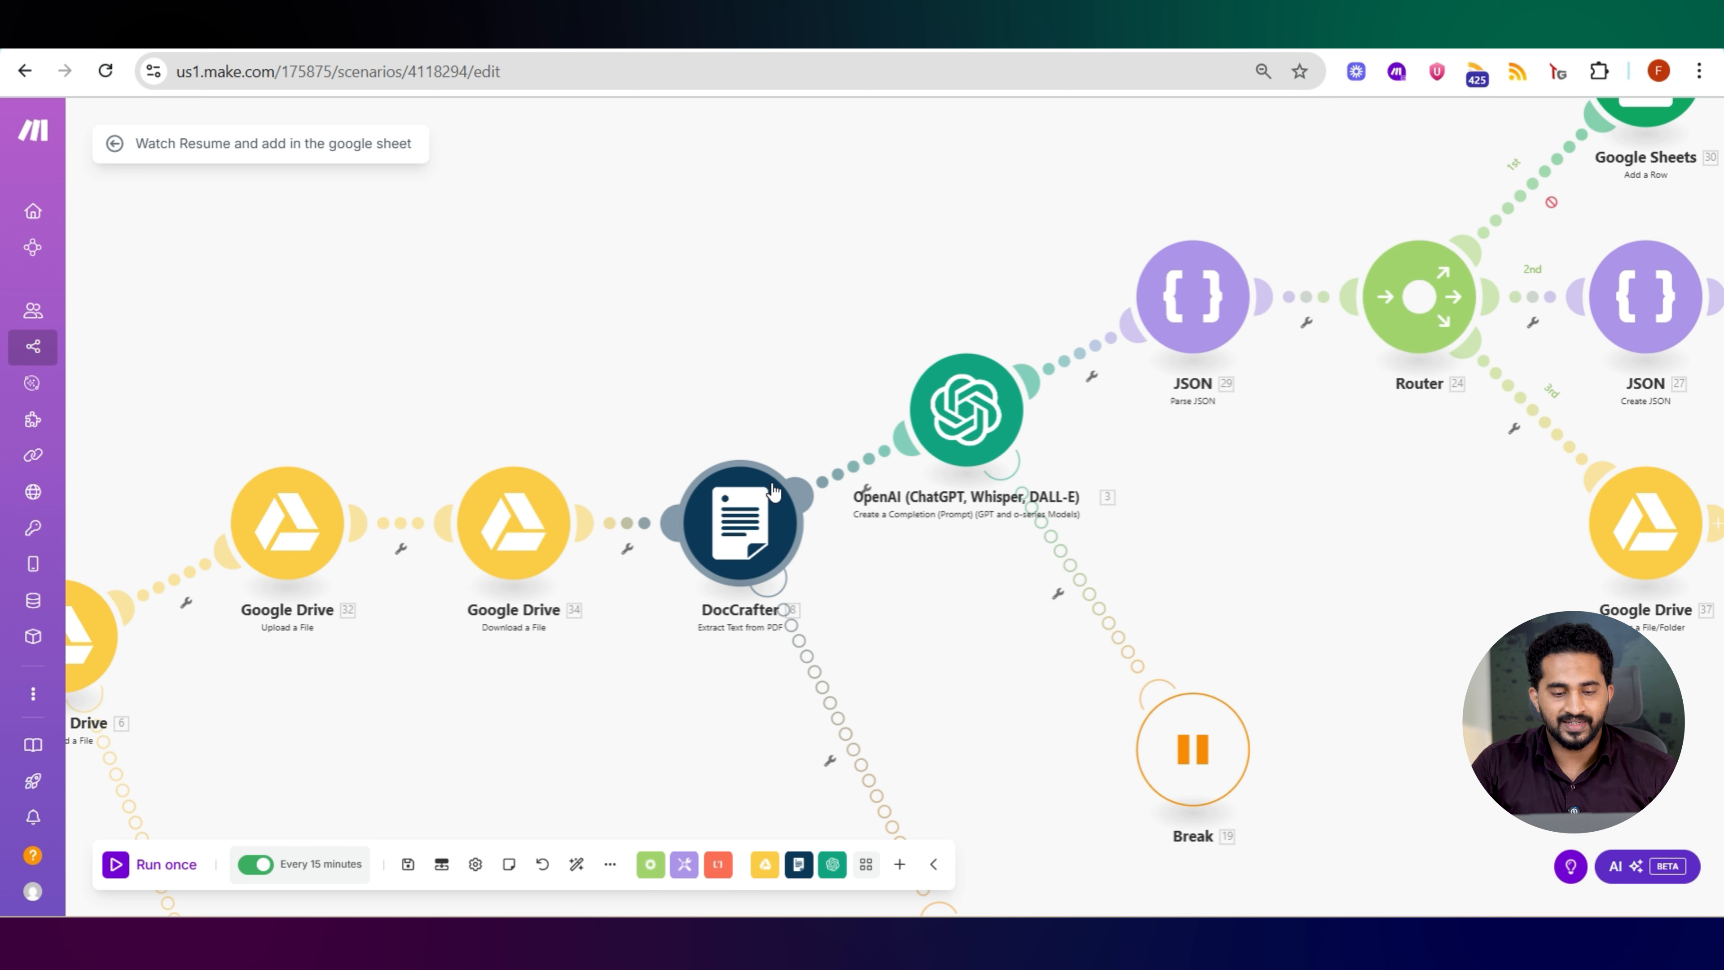
- Examine the OpenAI chat completion module's model and its system prompt for extracting resume fields as JSON
left_click(930, 424)
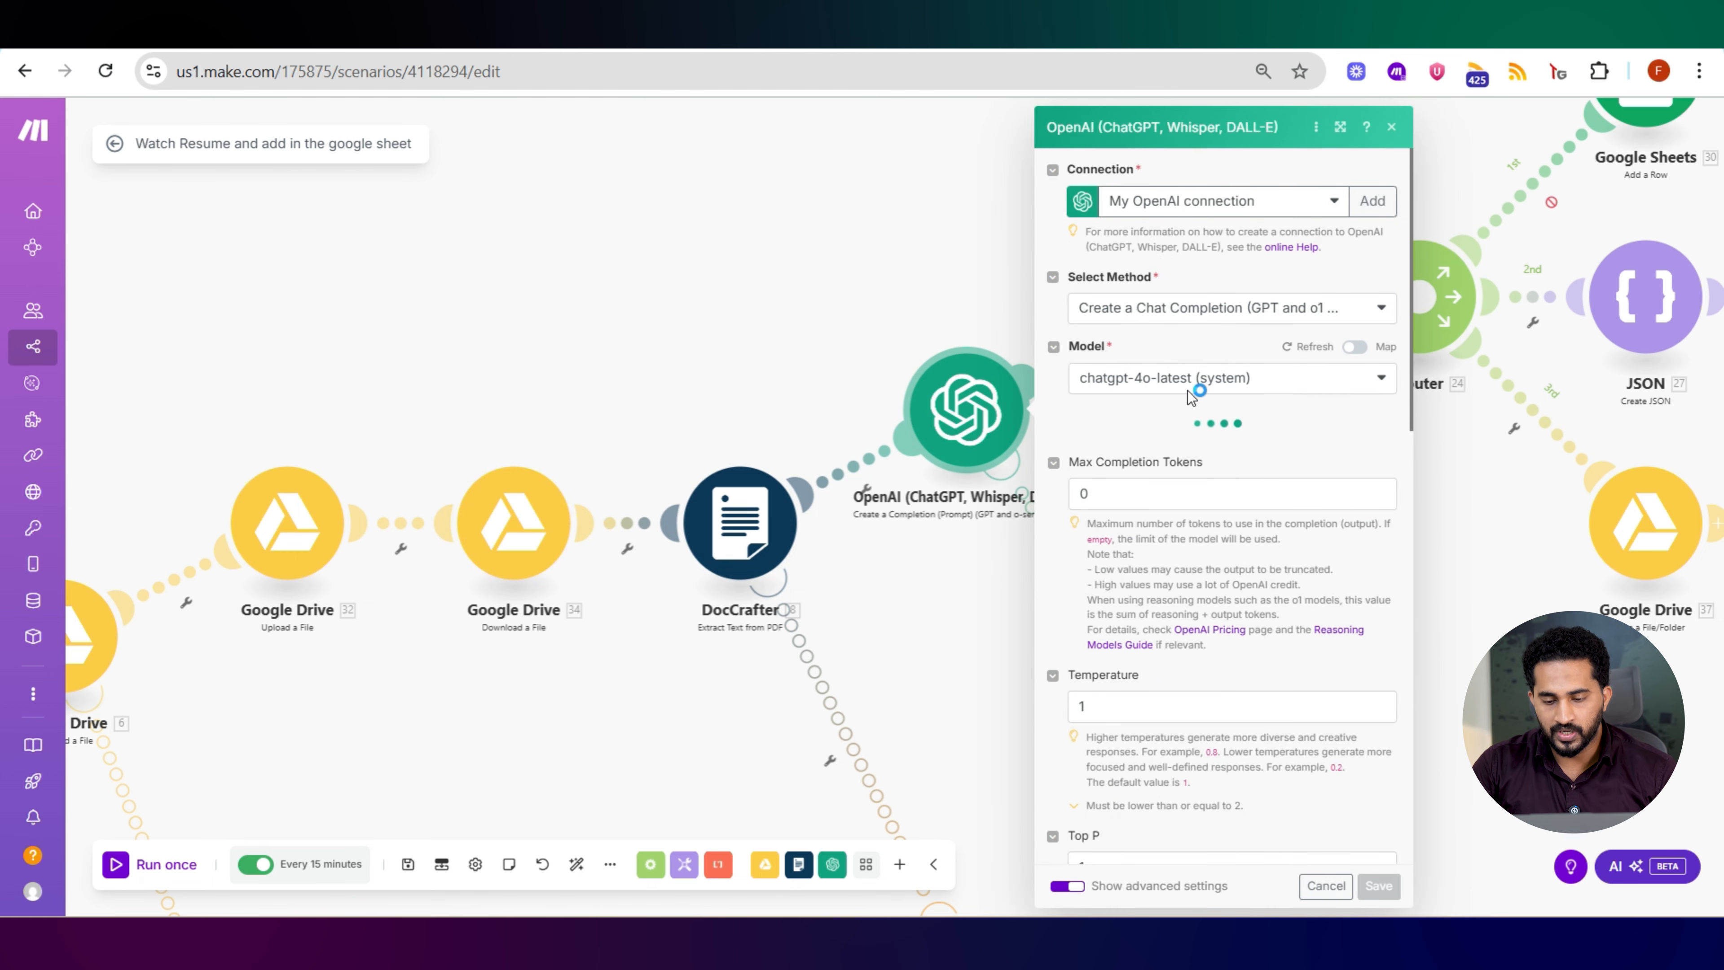
scroll(1239, 567, "down", 5)
scroll(1239, 565, "up", 2)
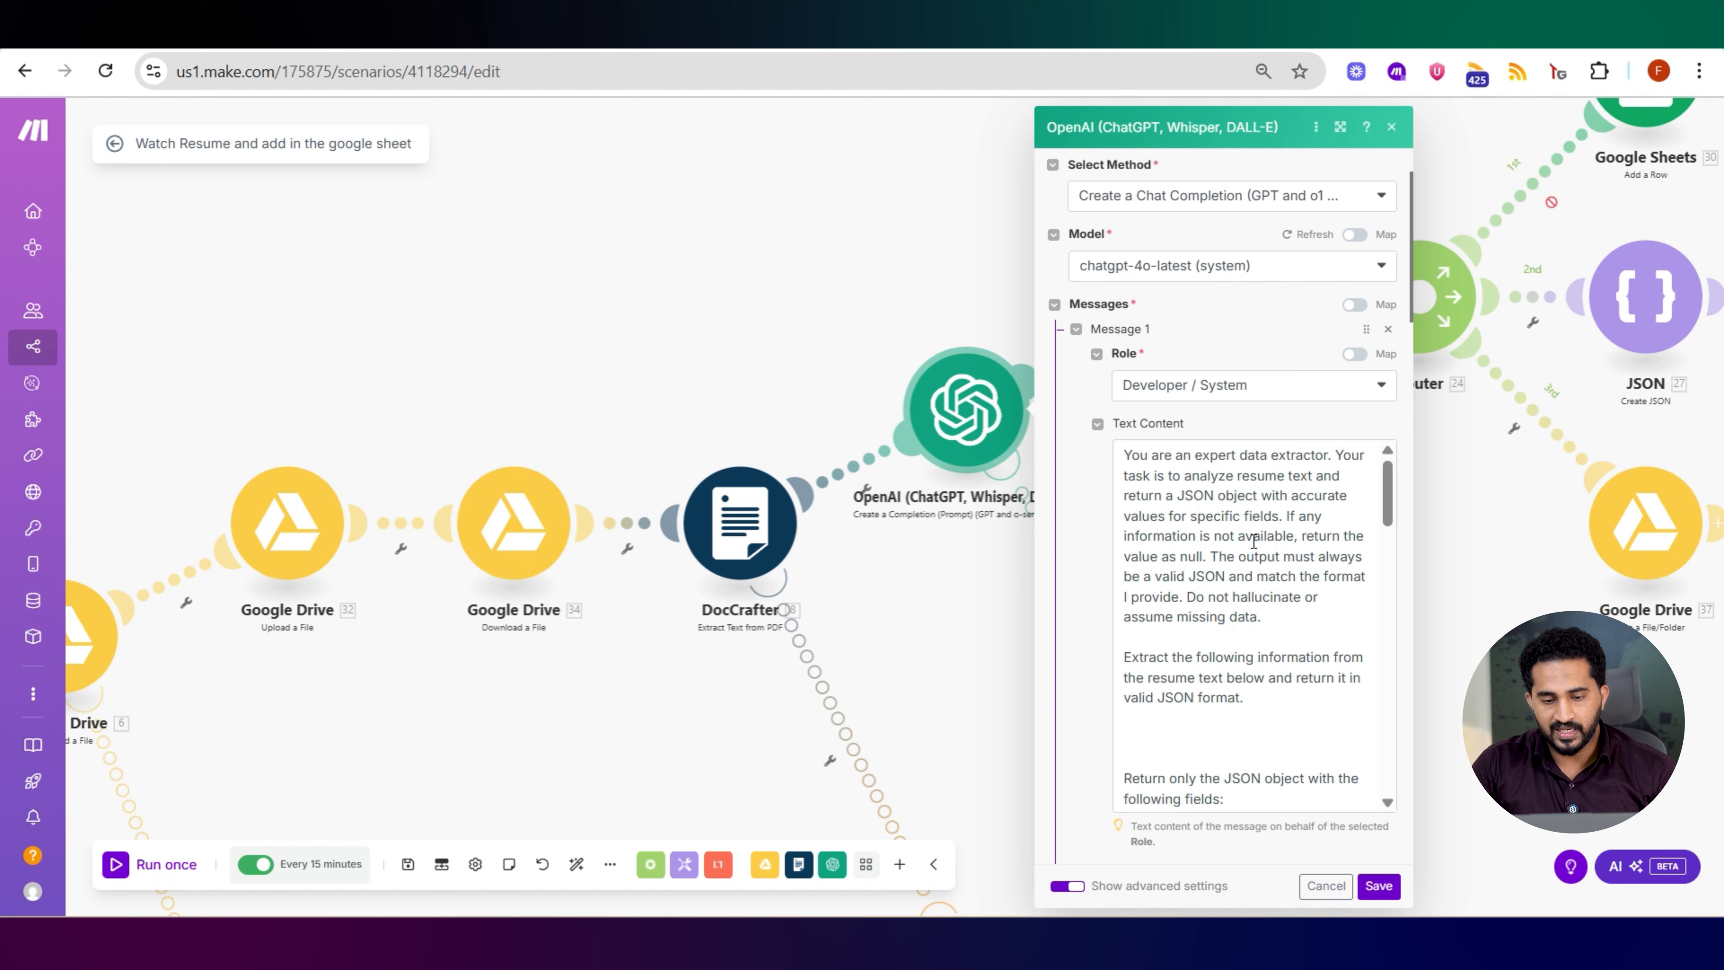
scroll(1242, 577, "down", 6)
scroll(1234, 614, "up", 2)
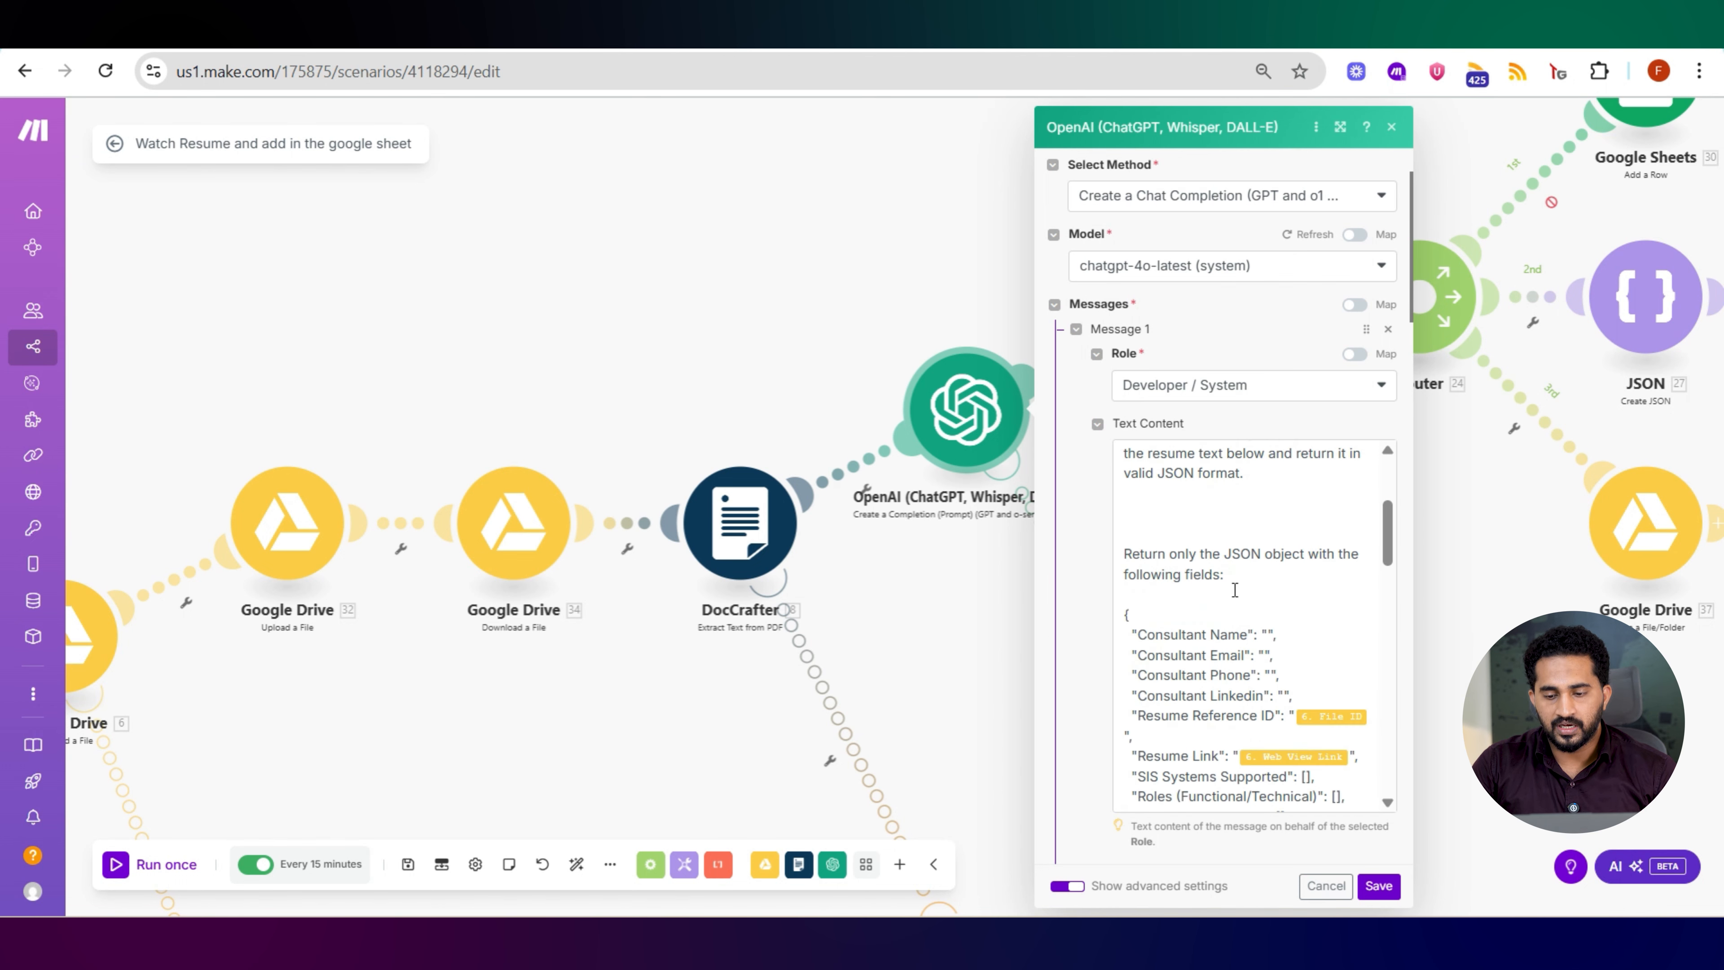
scroll(1240, 589, "down", 6)
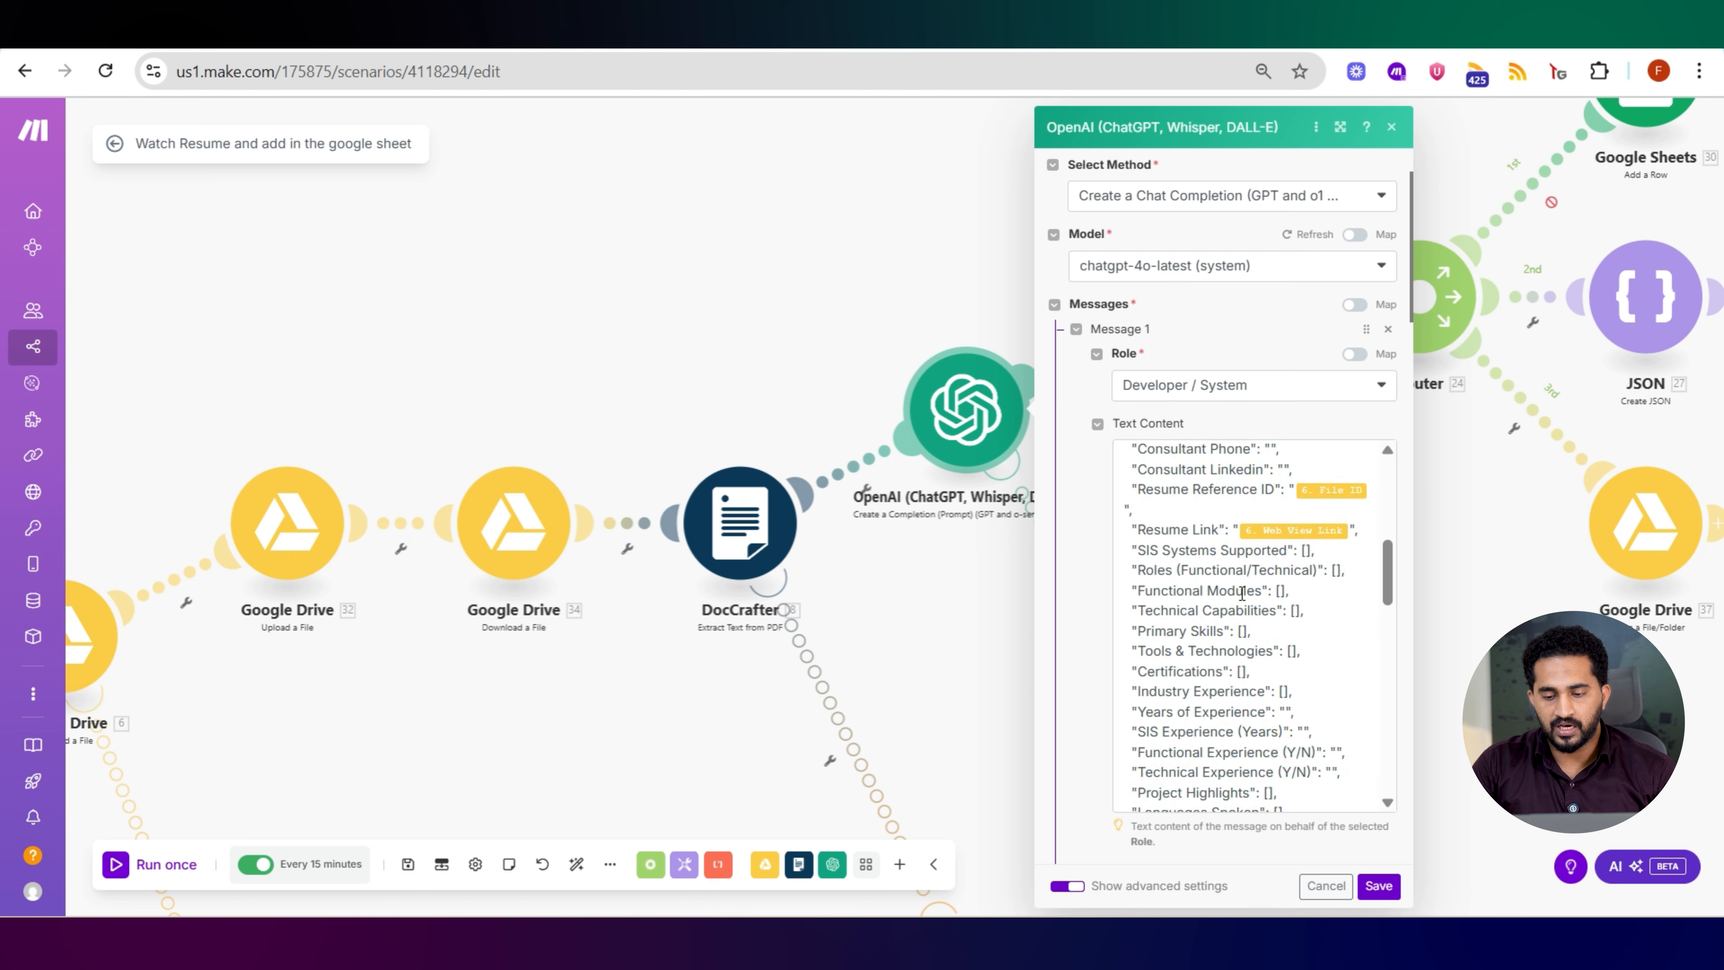
scroll(1242, 594, "down", 10)
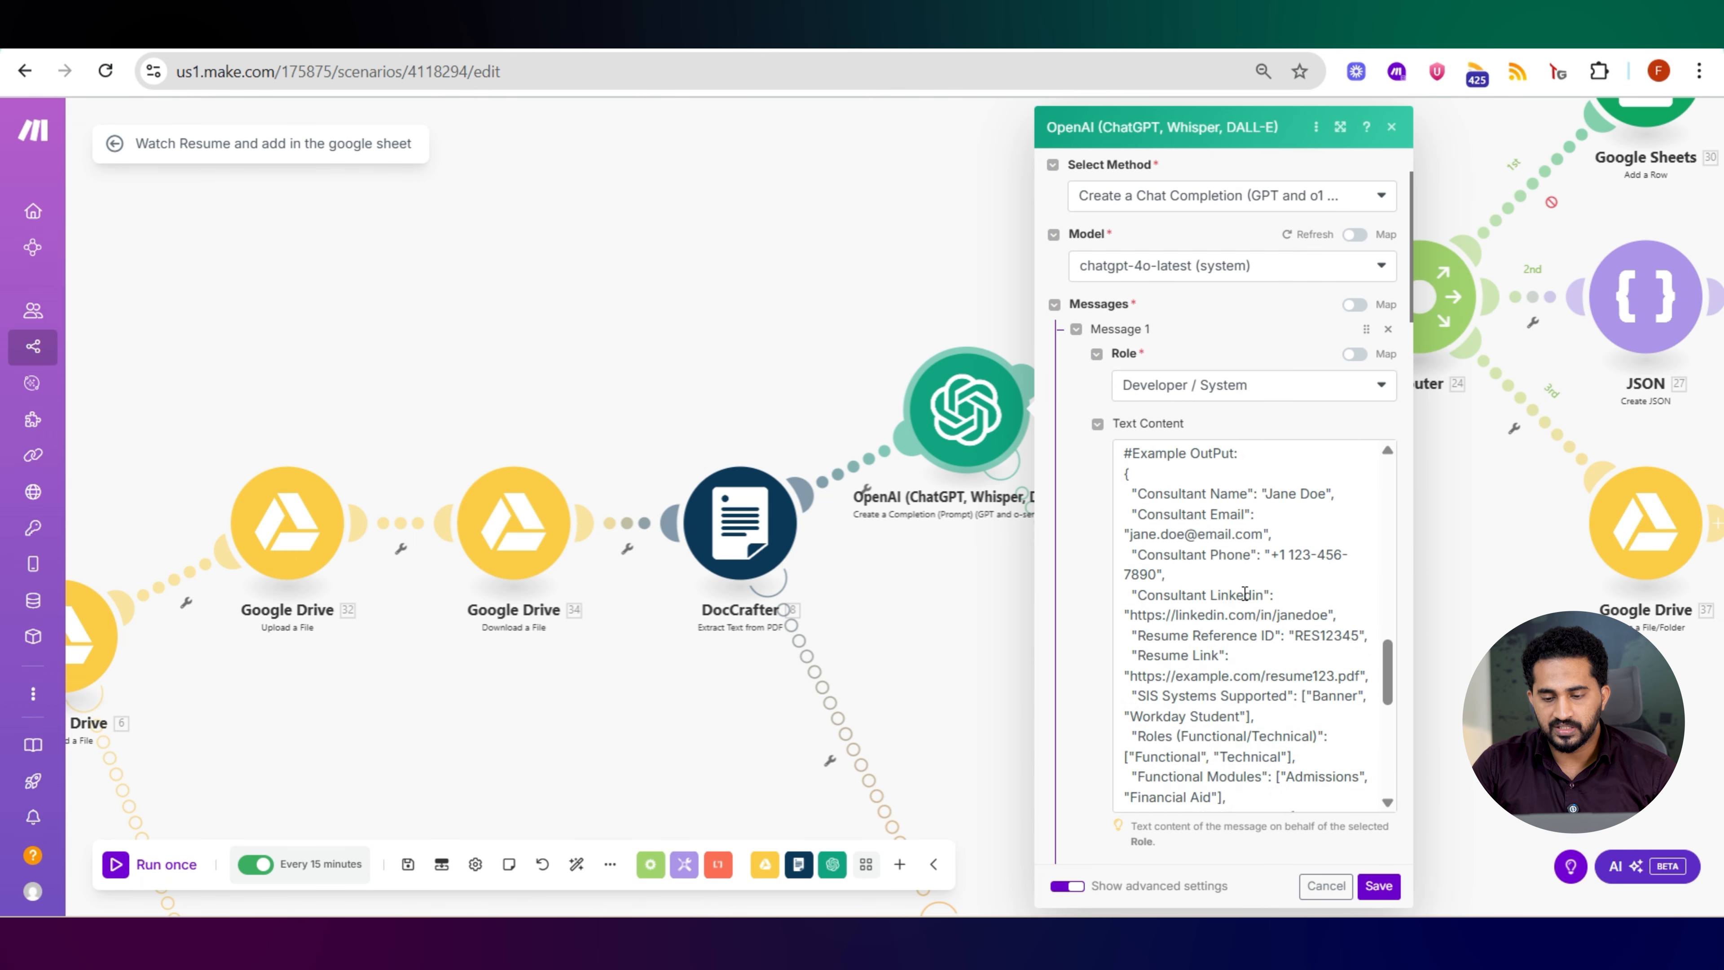
scroll(1245, 593, "down", 5)
scroll(1194, 651, "down", 8)
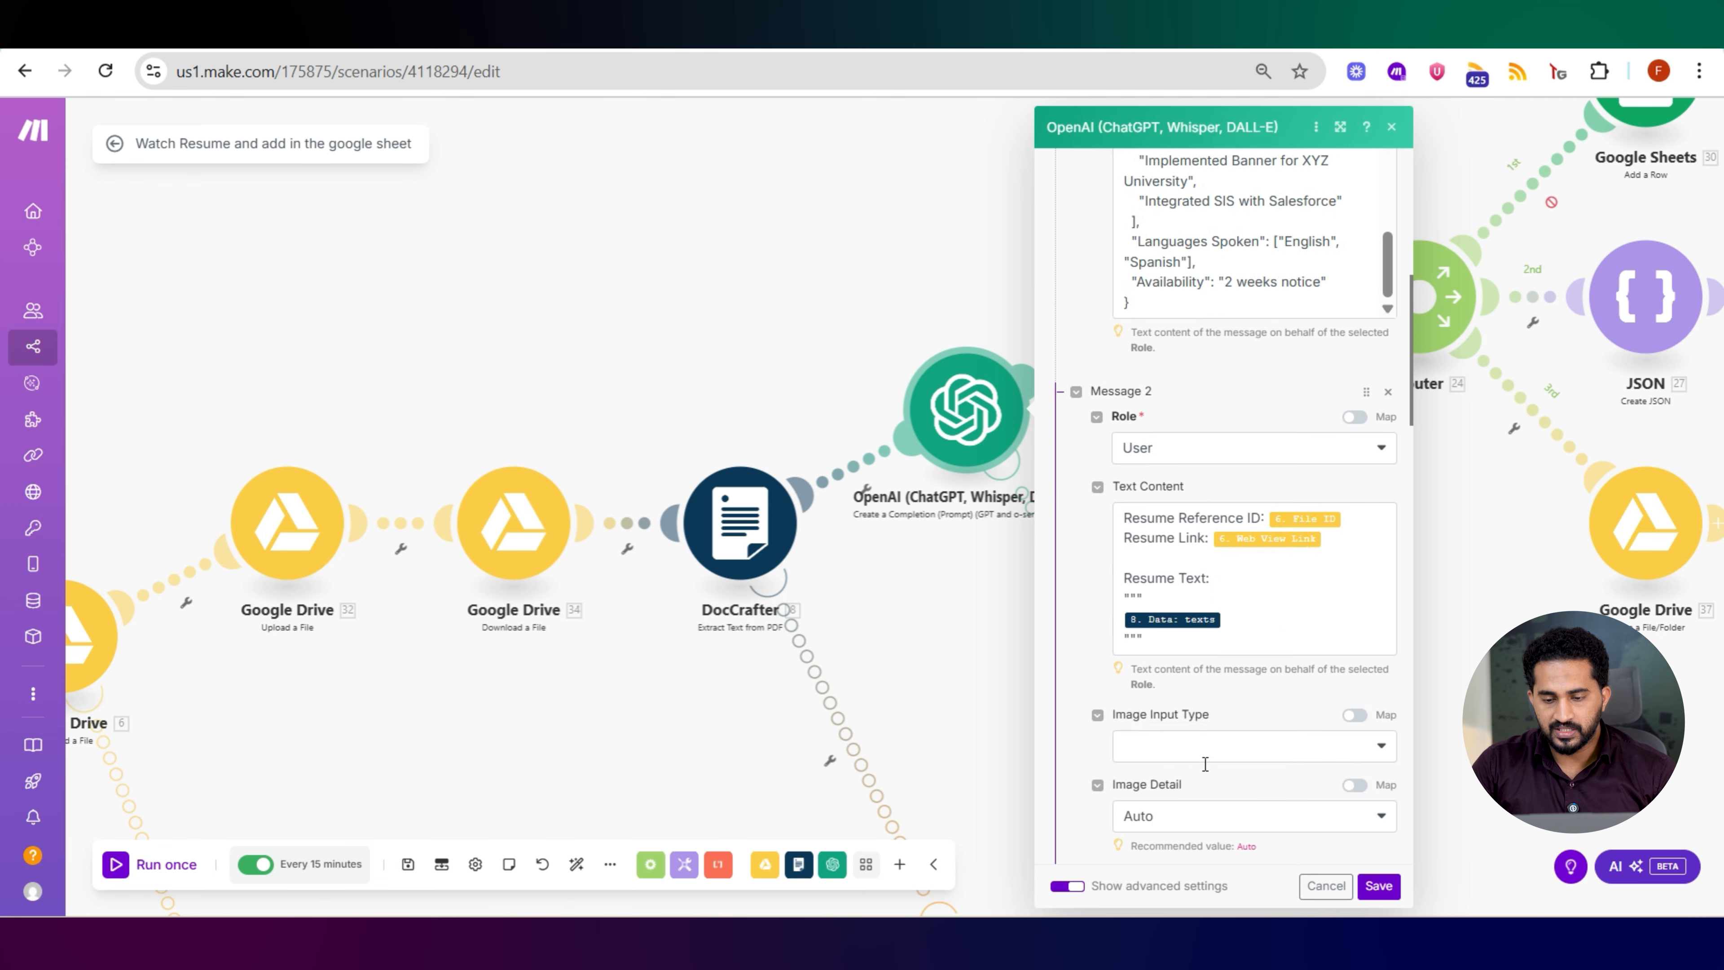
- Review the user message mappings, response format and advanced options of the OpenAI module, and close it without saving
scroll(1206, 764, "down", 3)
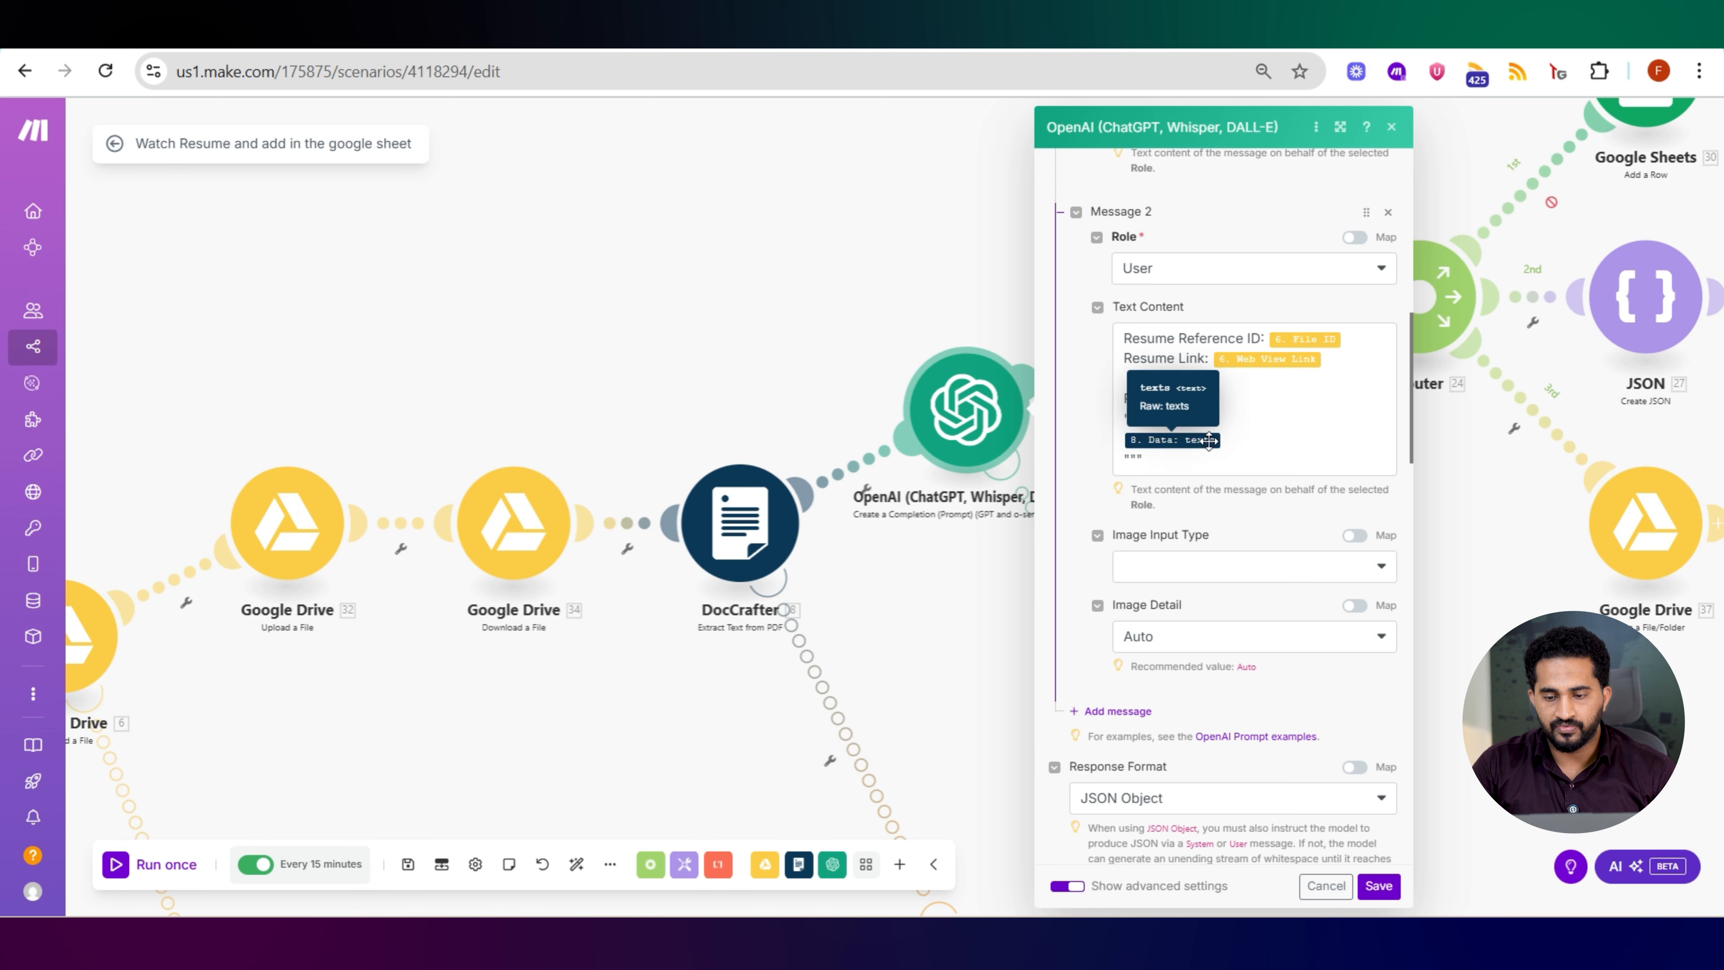
scroll(1222, 476, "down", 10)
scroll(1244, 522, "up", 6)
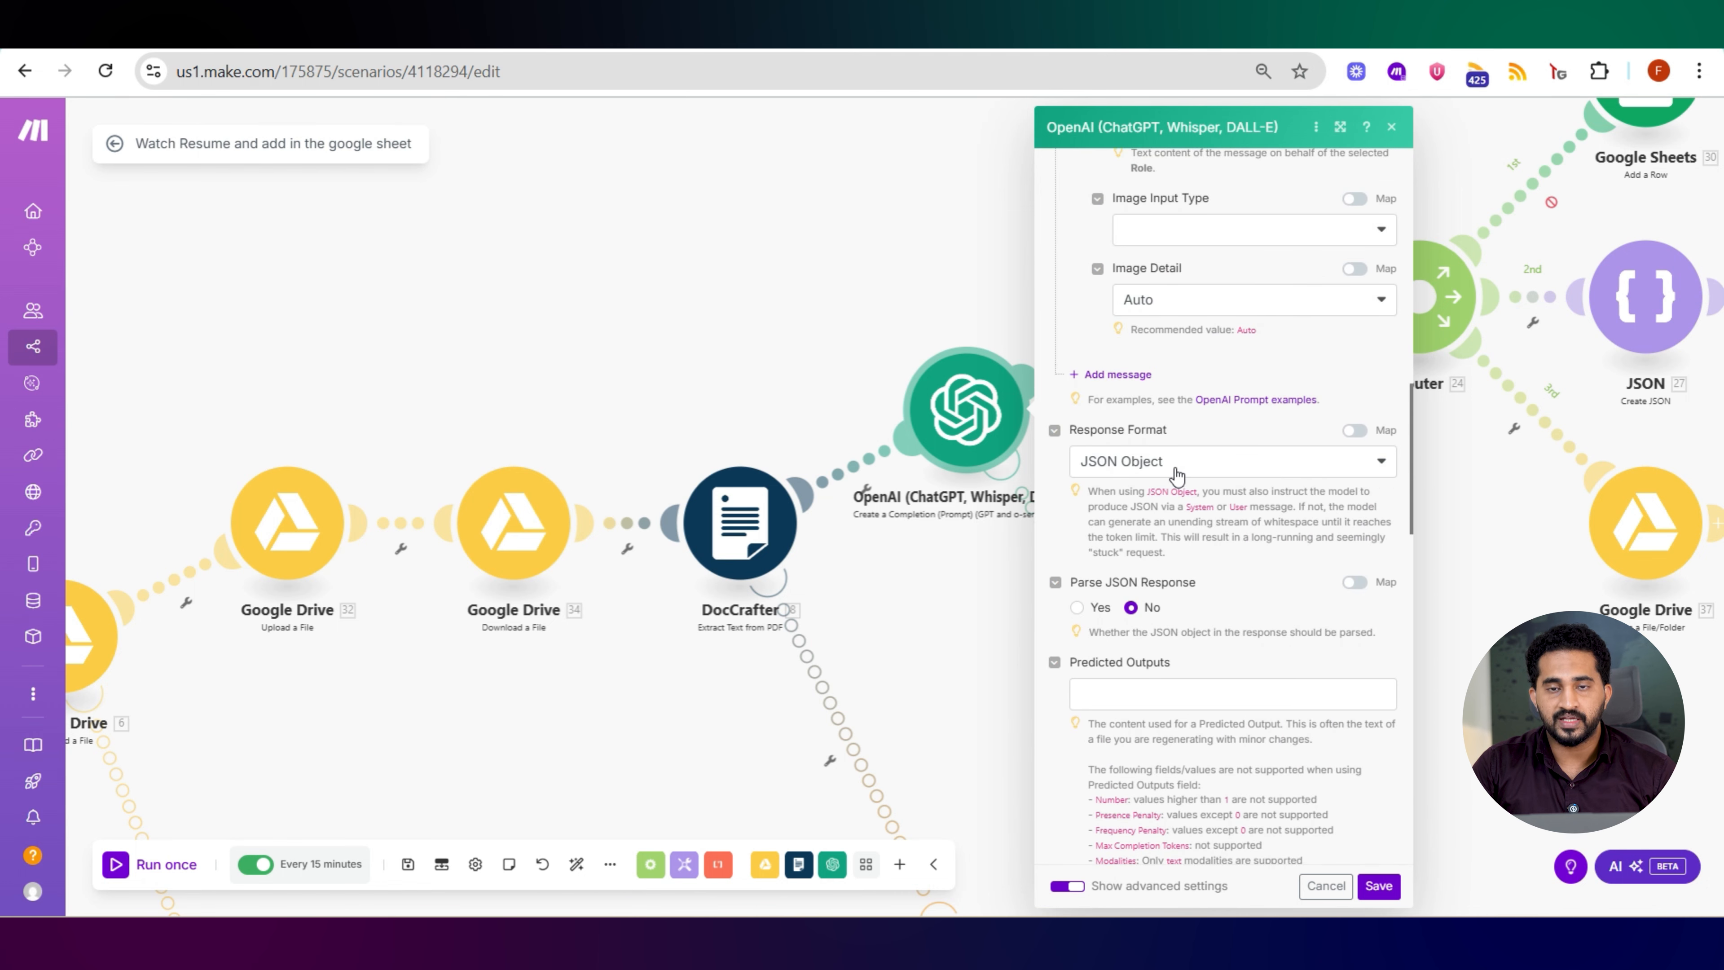
scroll(1312, 844, "down", 8)
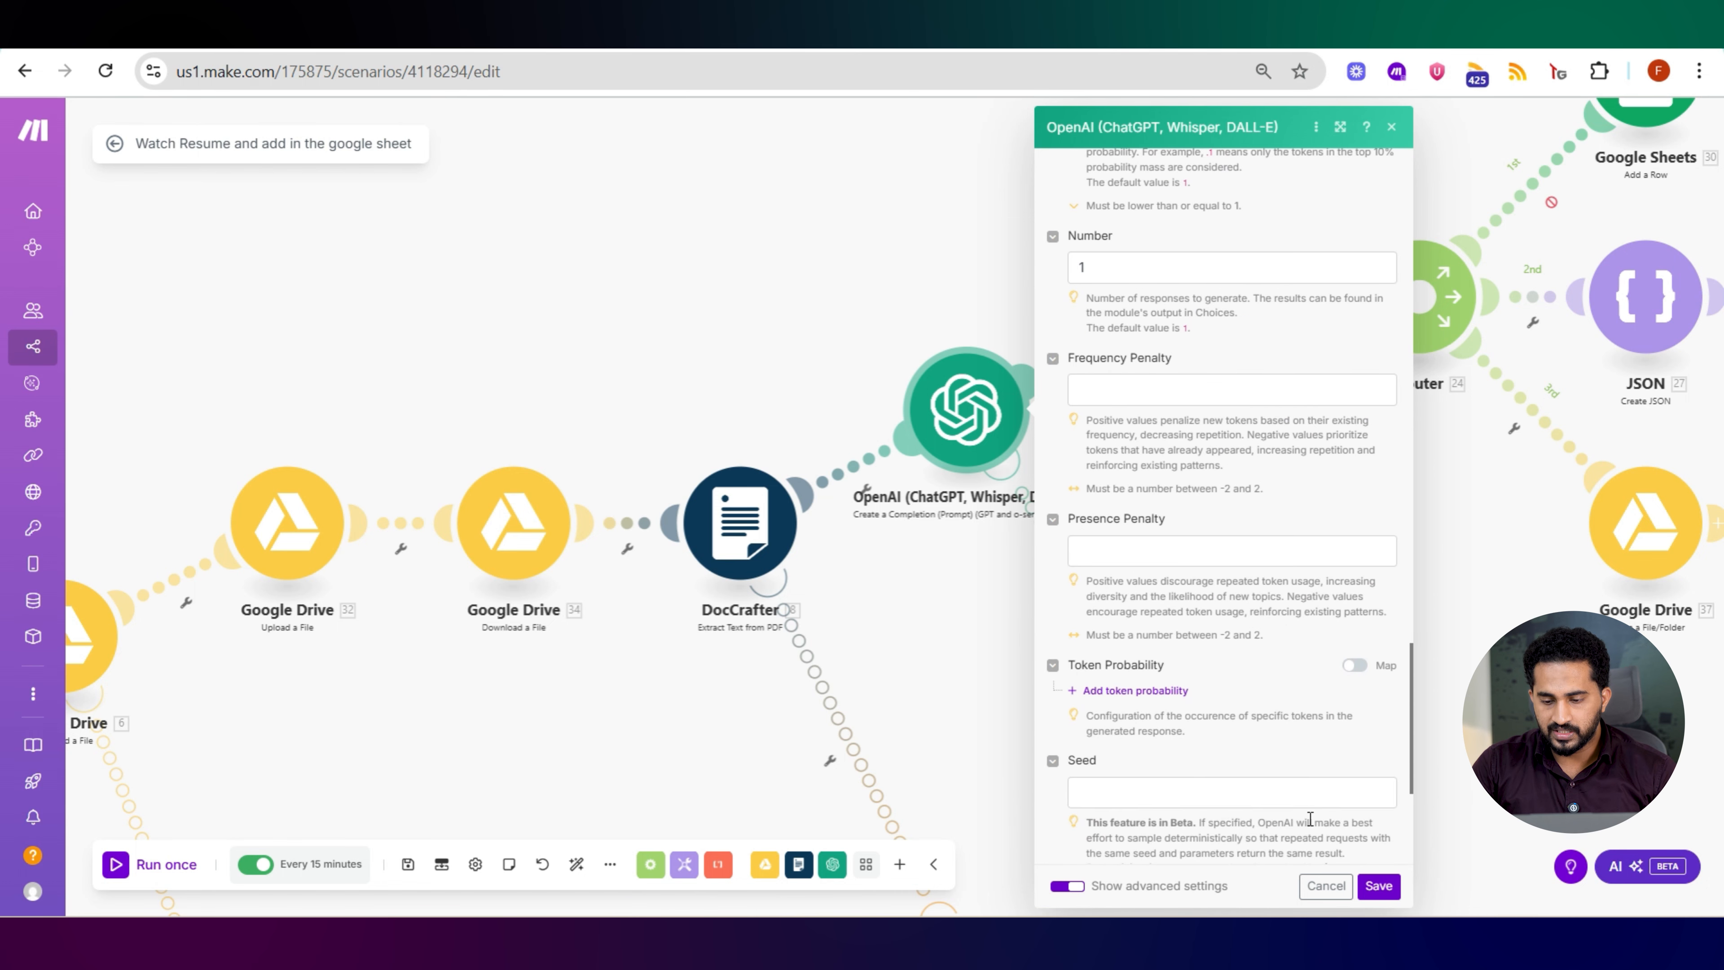
left_click(1326, 886)
- Check the Parse JSON module's JSON string mapping and look over the router's three branches
scroll(1058, 503, "up", 3)
left_click(1021, 418)
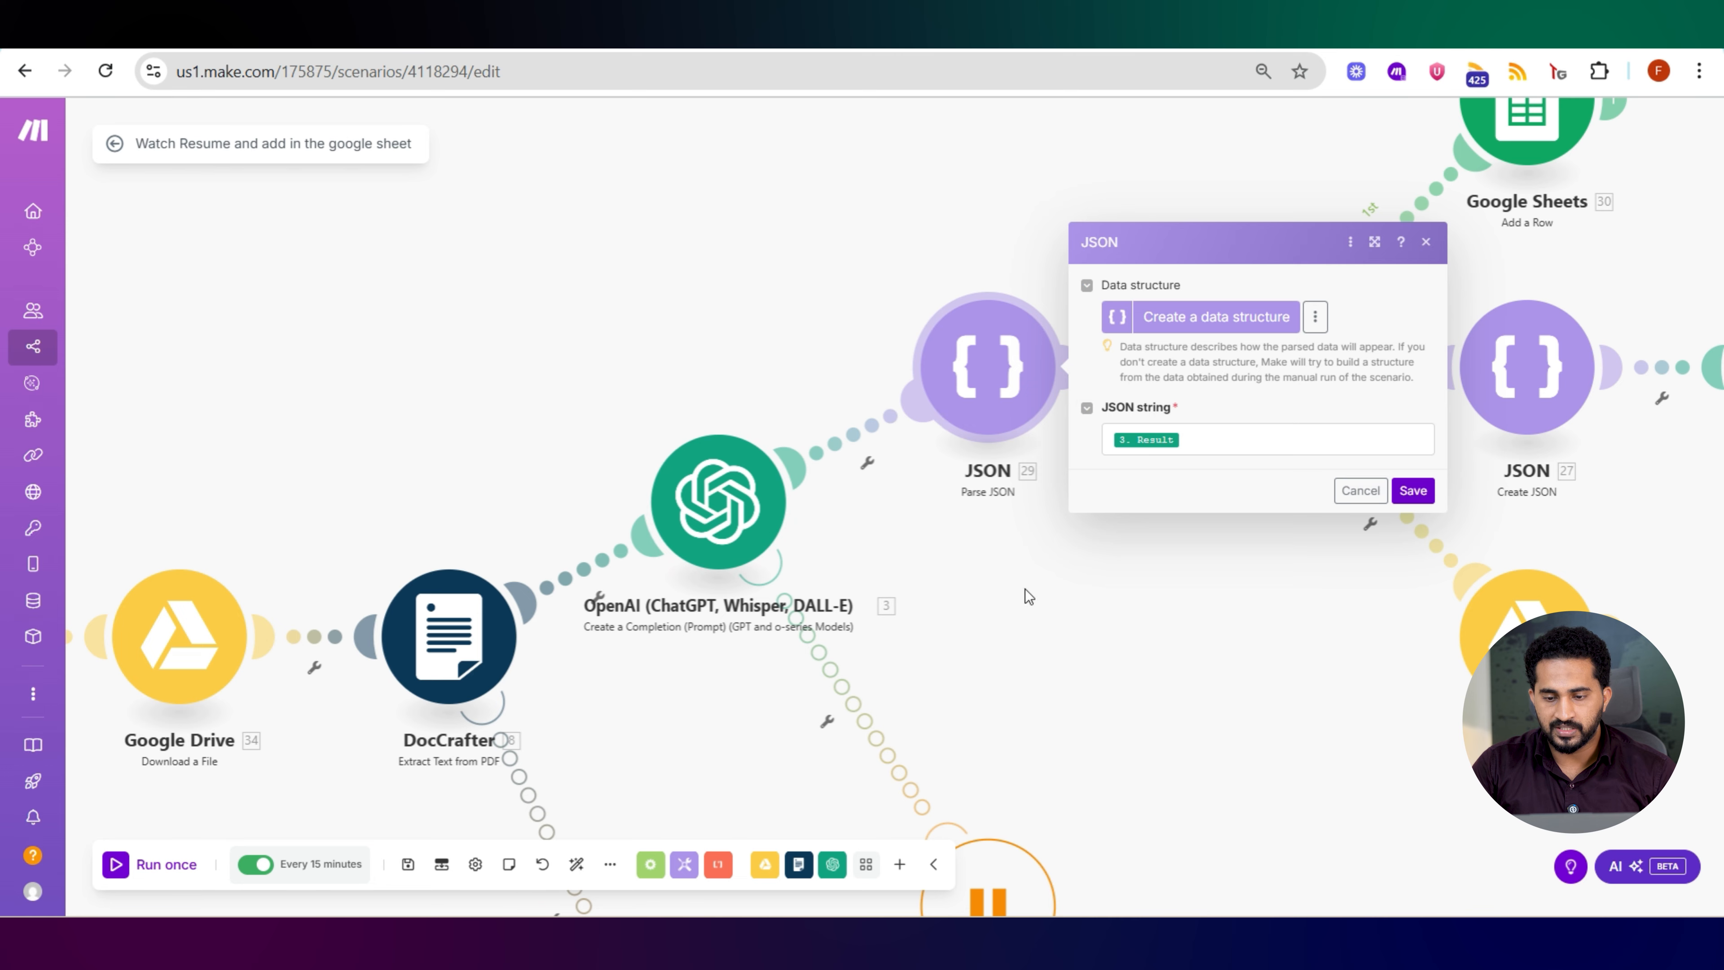
left_click_drag(1016, 547, 967, 554)
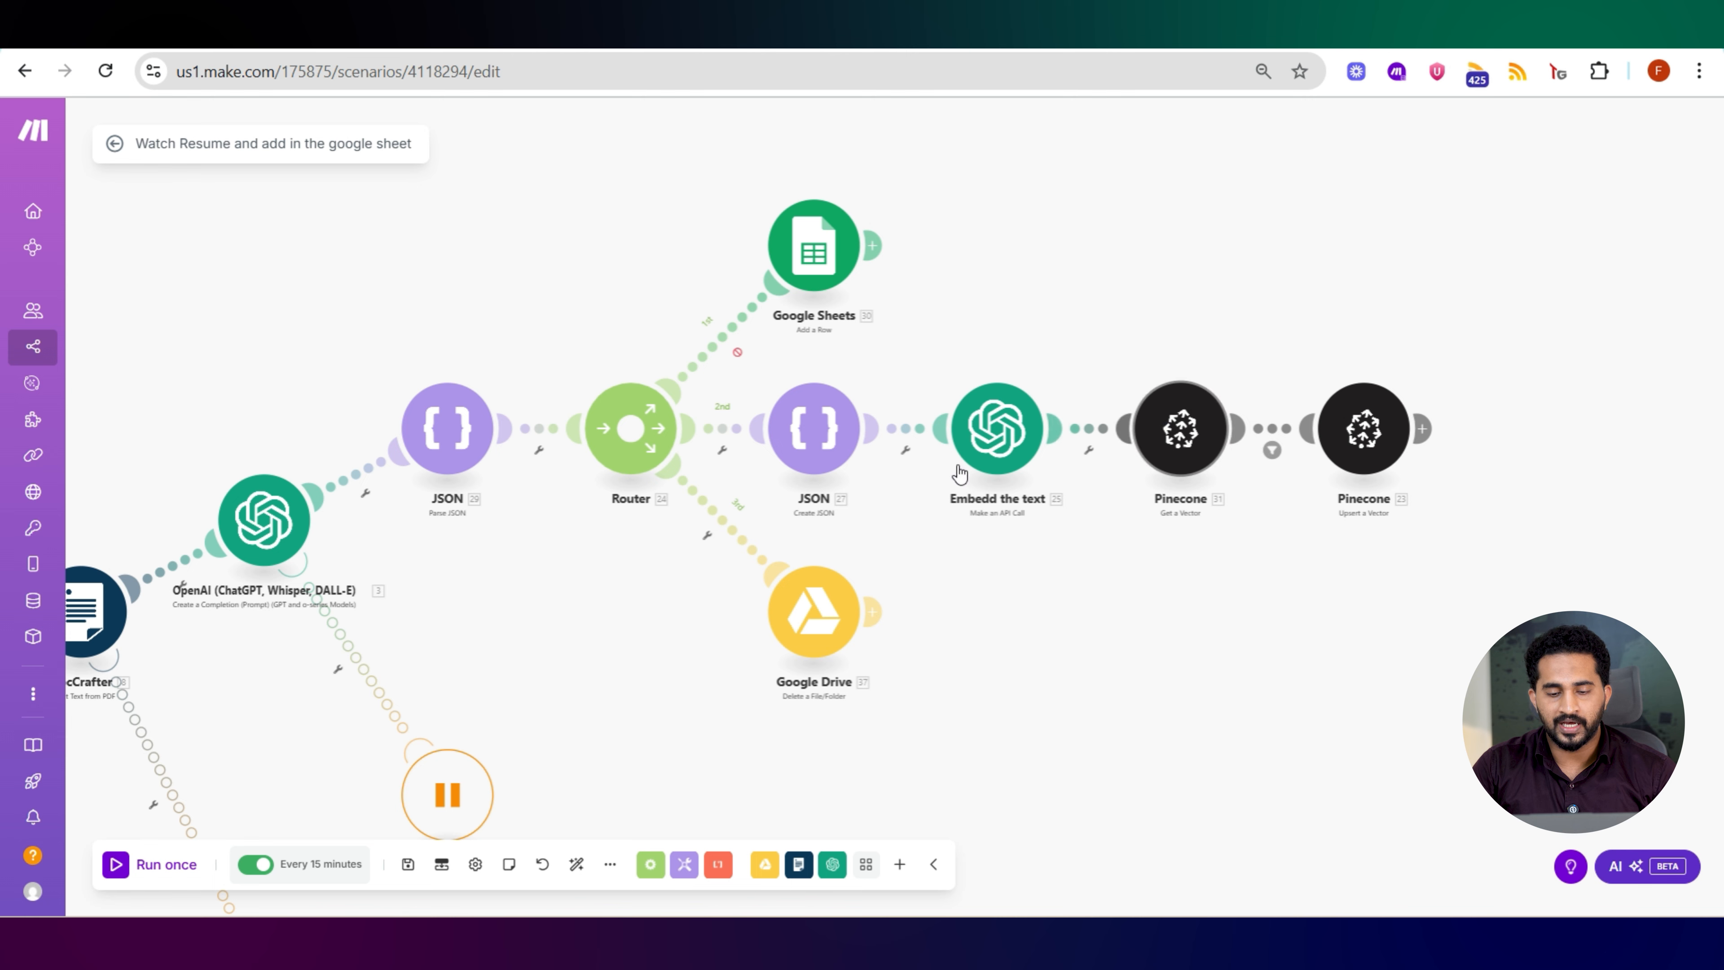
scroll(937, 472, "up", 2)
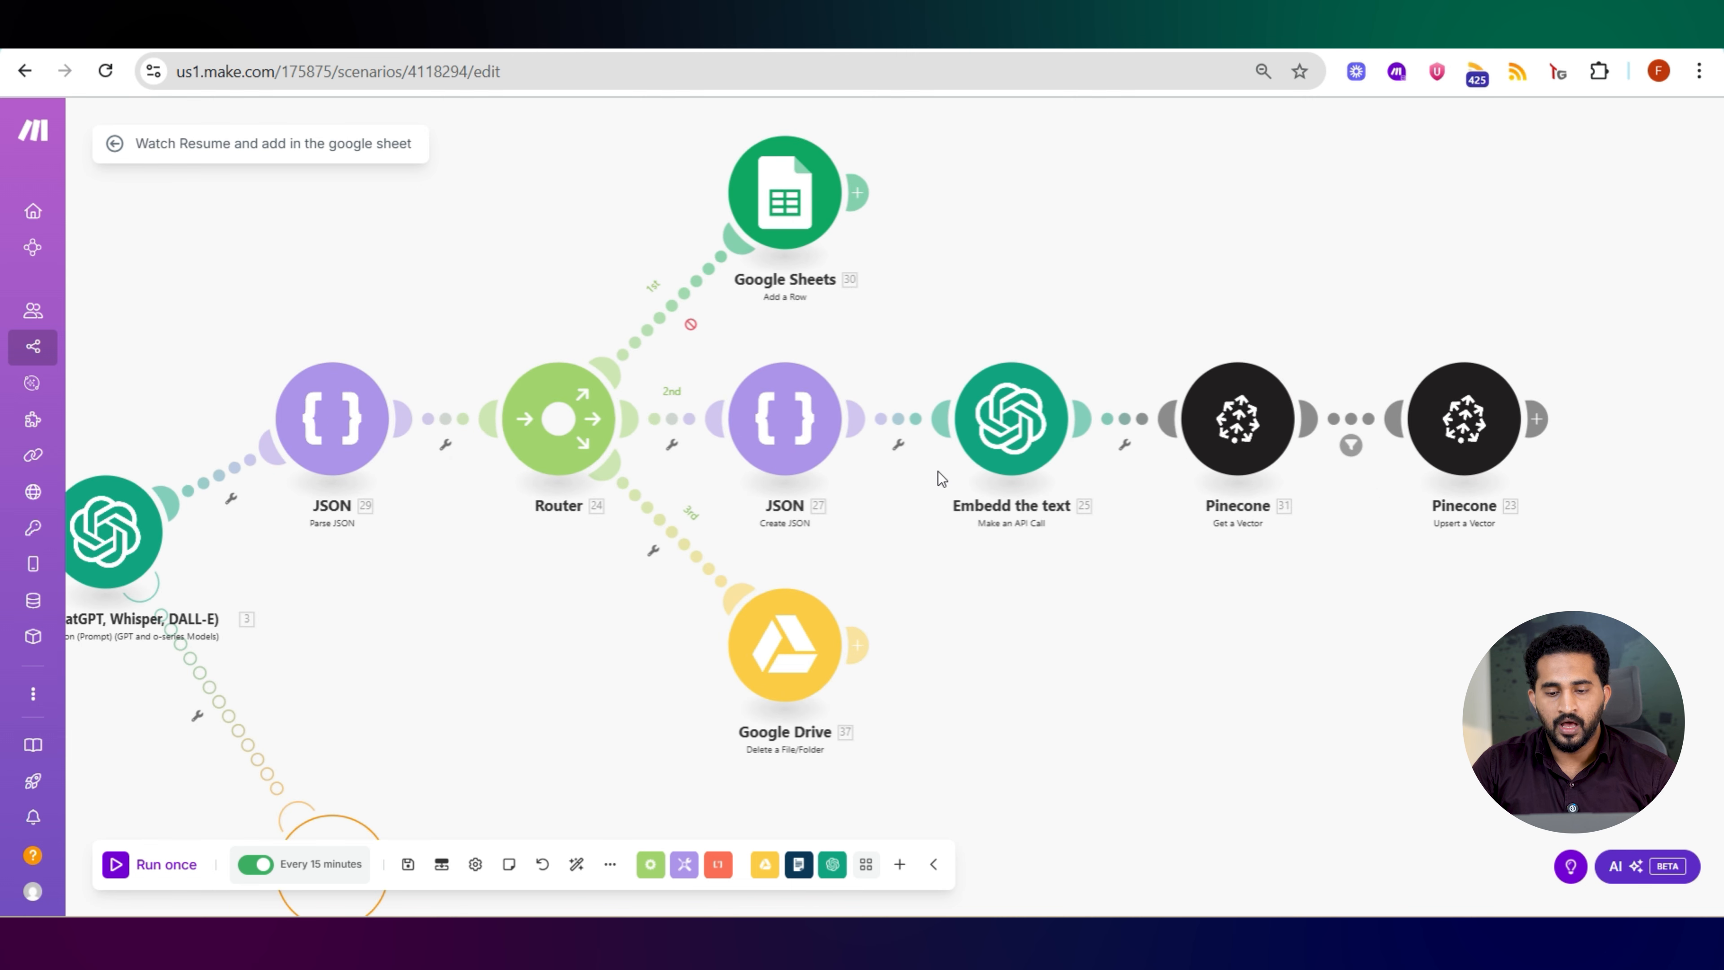
- Review the embedding call's URL, method and body, and the Create JSON module's input, model and encoding format
left_click(1004, 436)
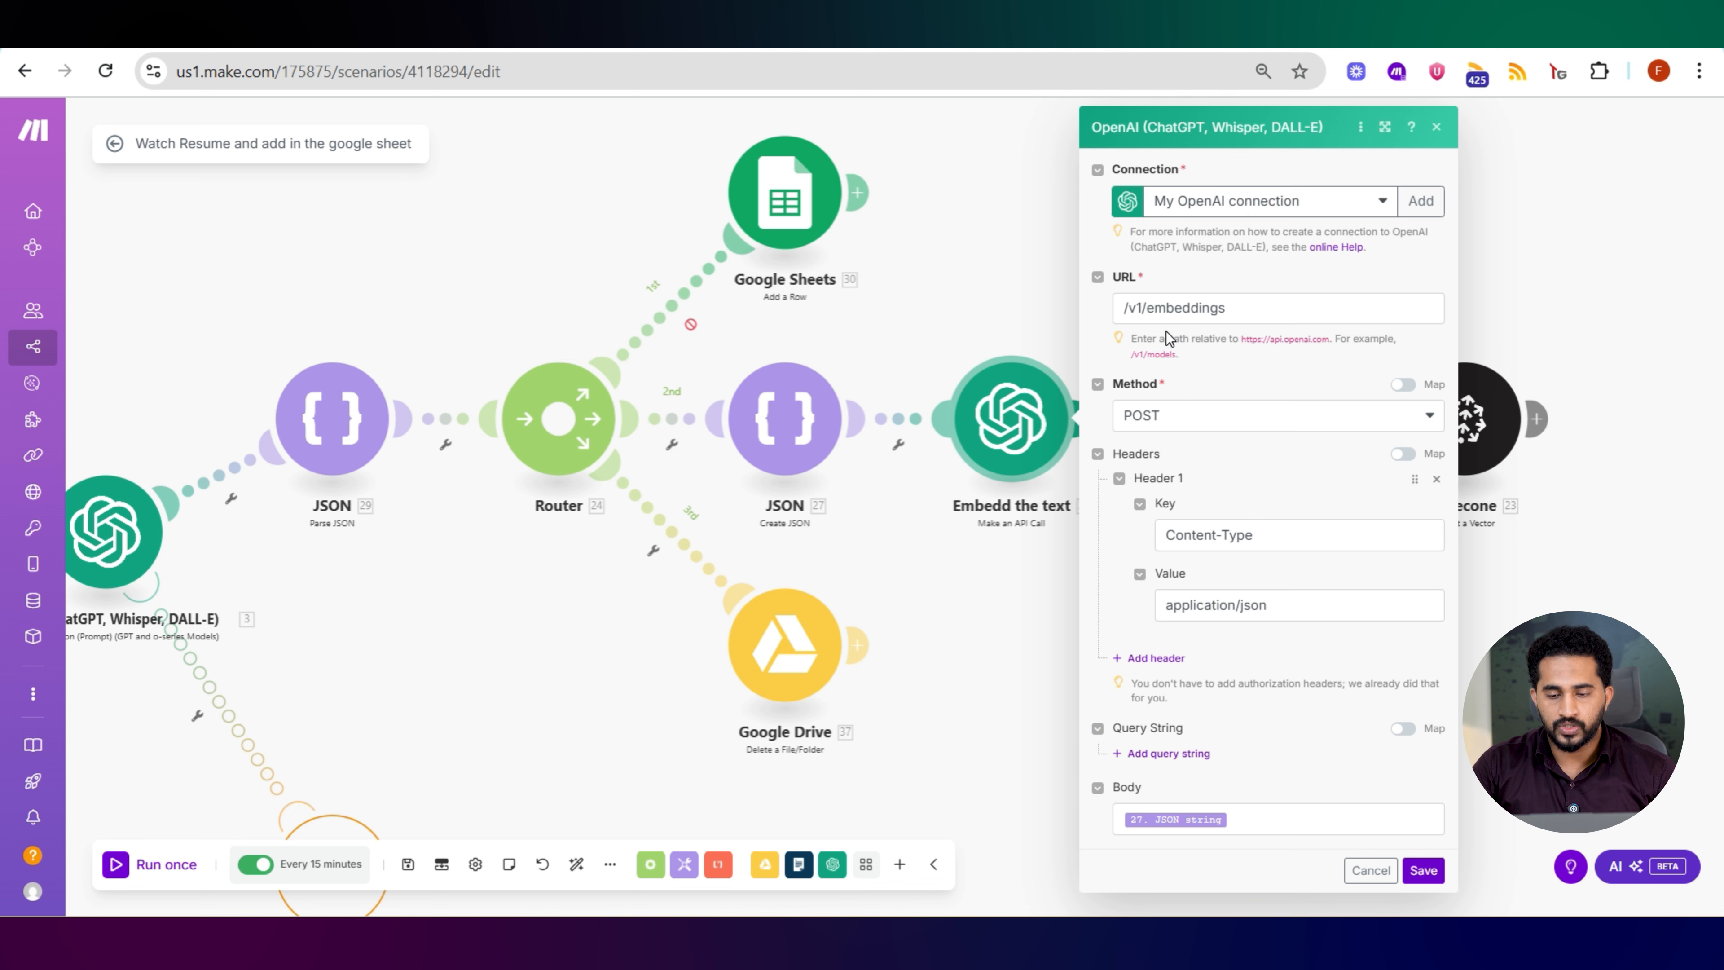
left_click_drag(1123, 309, 1218, 308)
left_click(1256, 378)
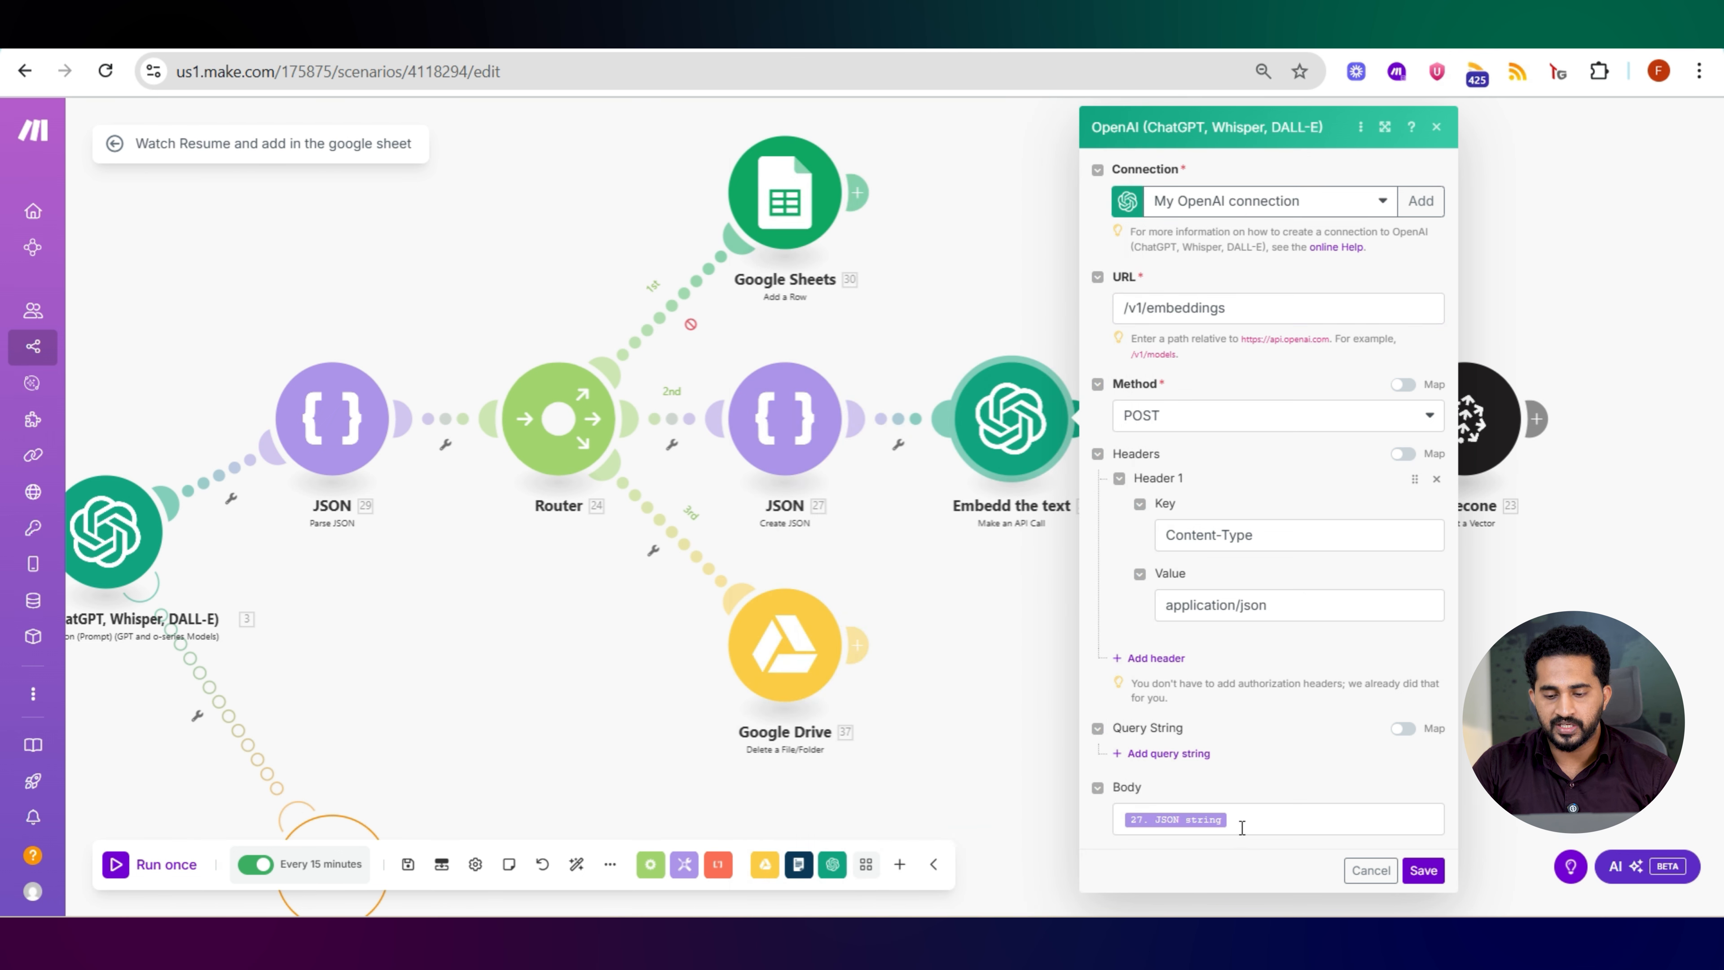
left_click(810, 436)
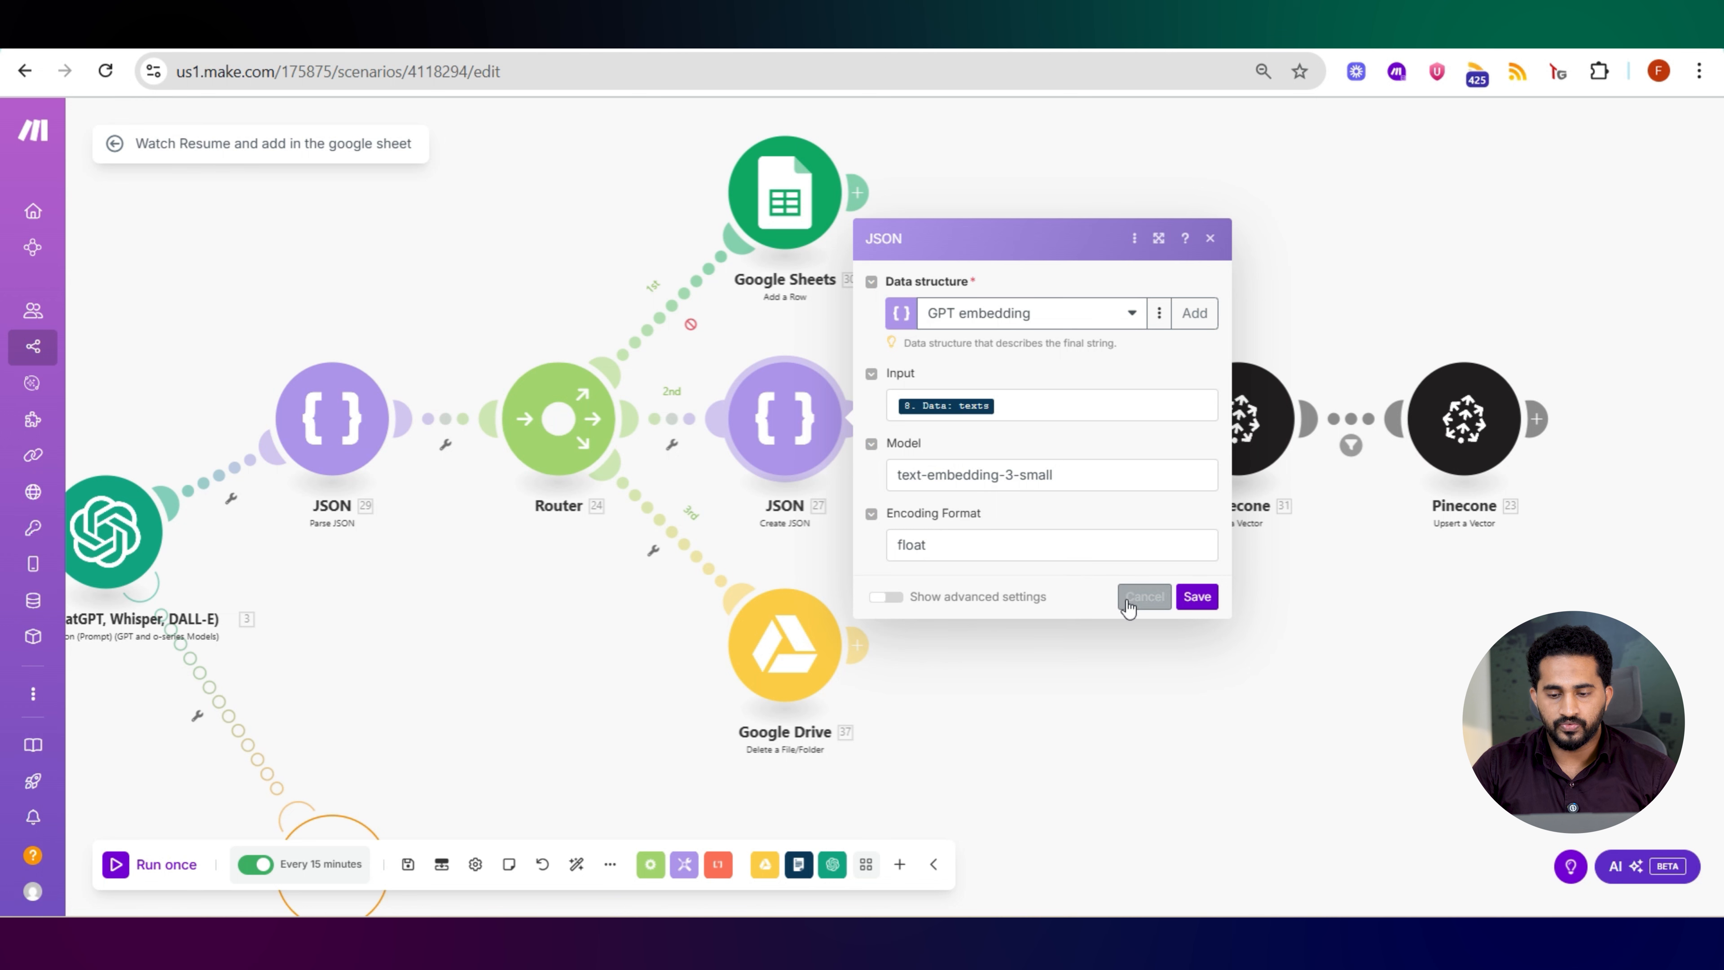
left_click(1143, 597)
- Check the Pinecone Get a Vector module's vector ID mapping and the filter condition leading to Upsert a Vector
left_click_drag(1127, 604, 1027, 543)
scroll(1029, 537, "down", 3)
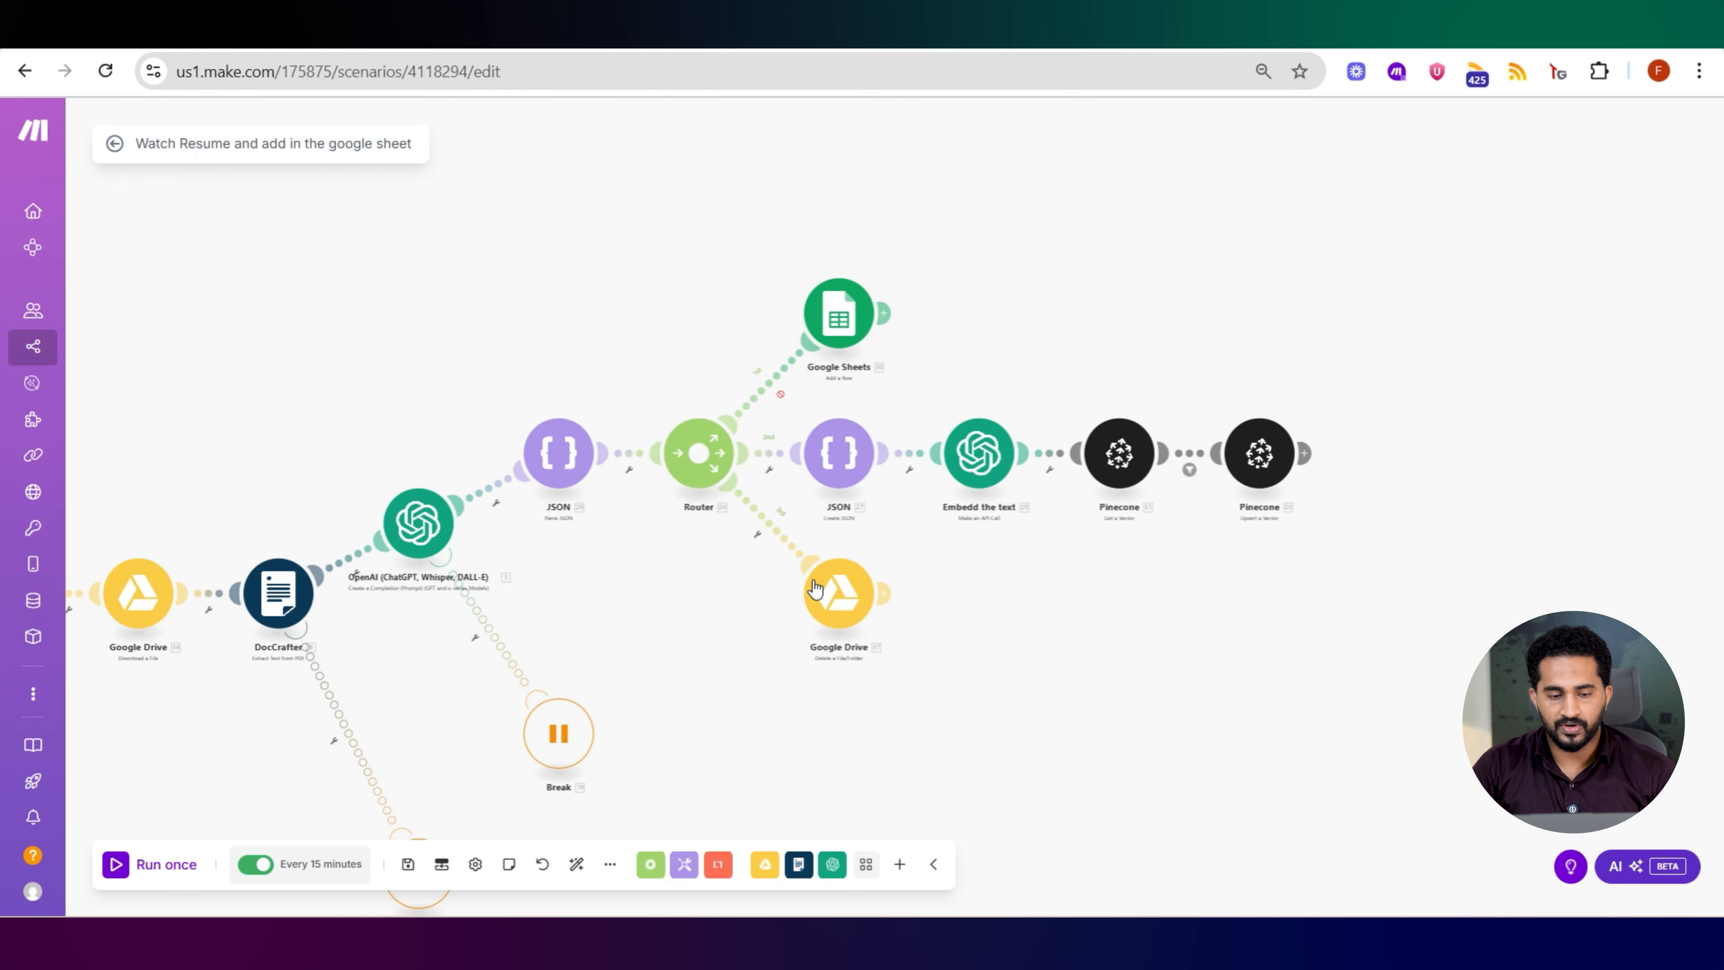
left_click(979, 453)
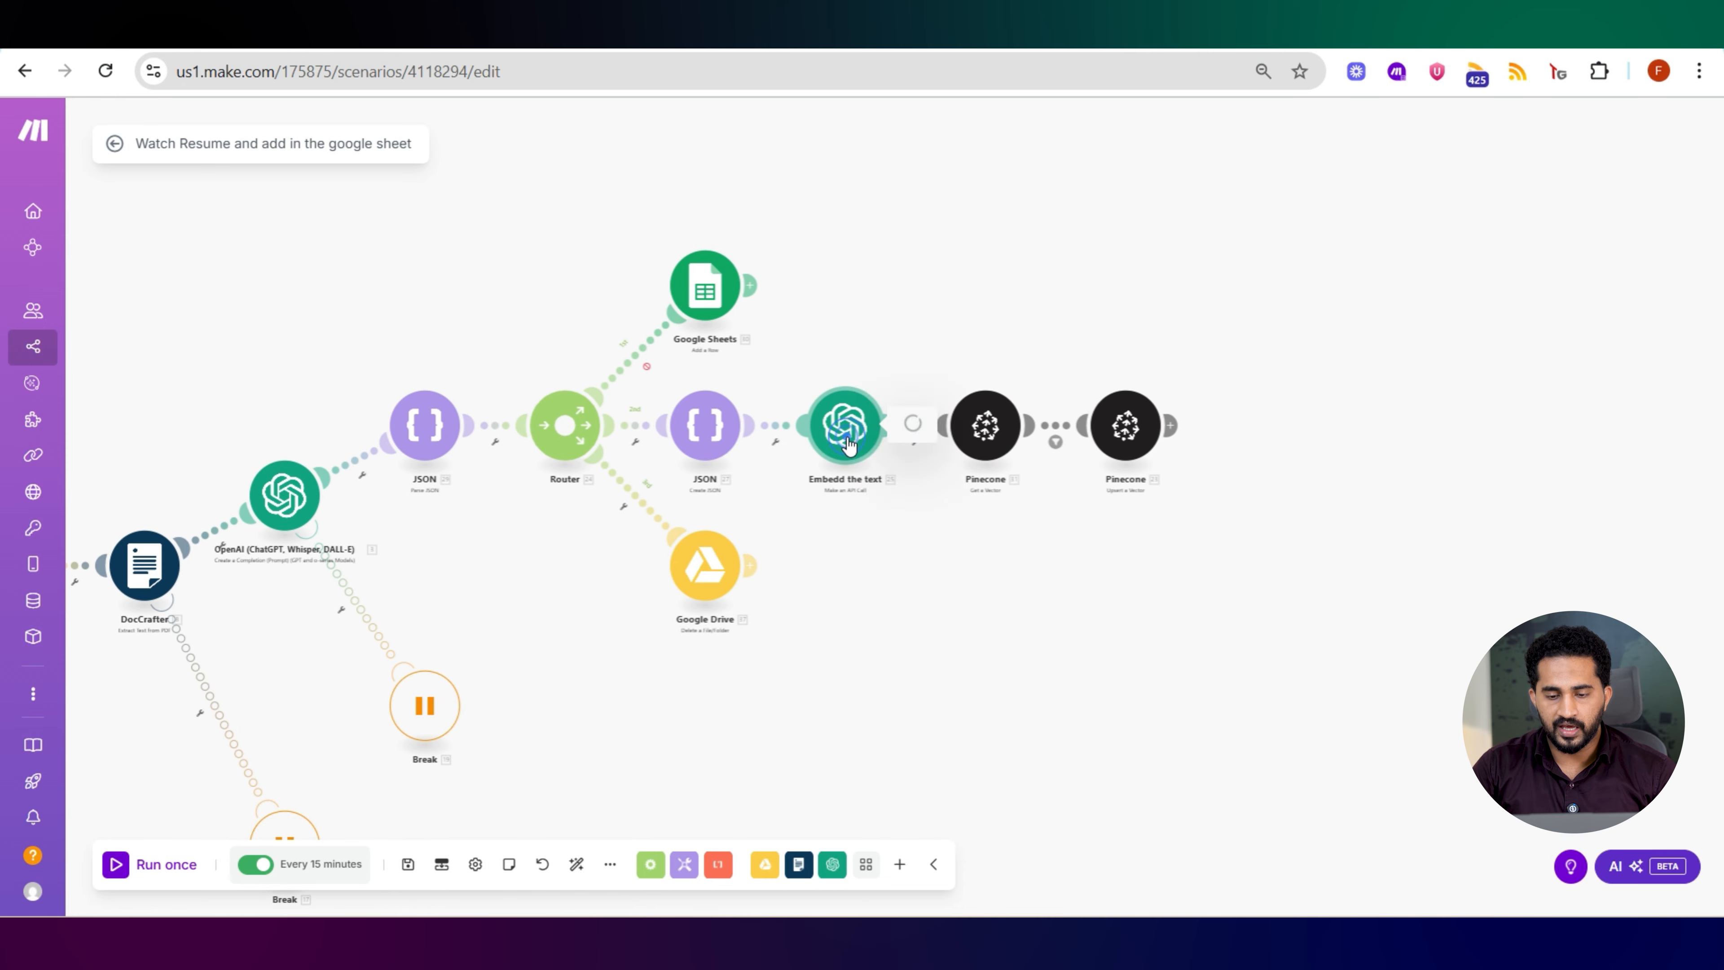
left_click(866, 581)
scroll(577, 415, "up", 3)
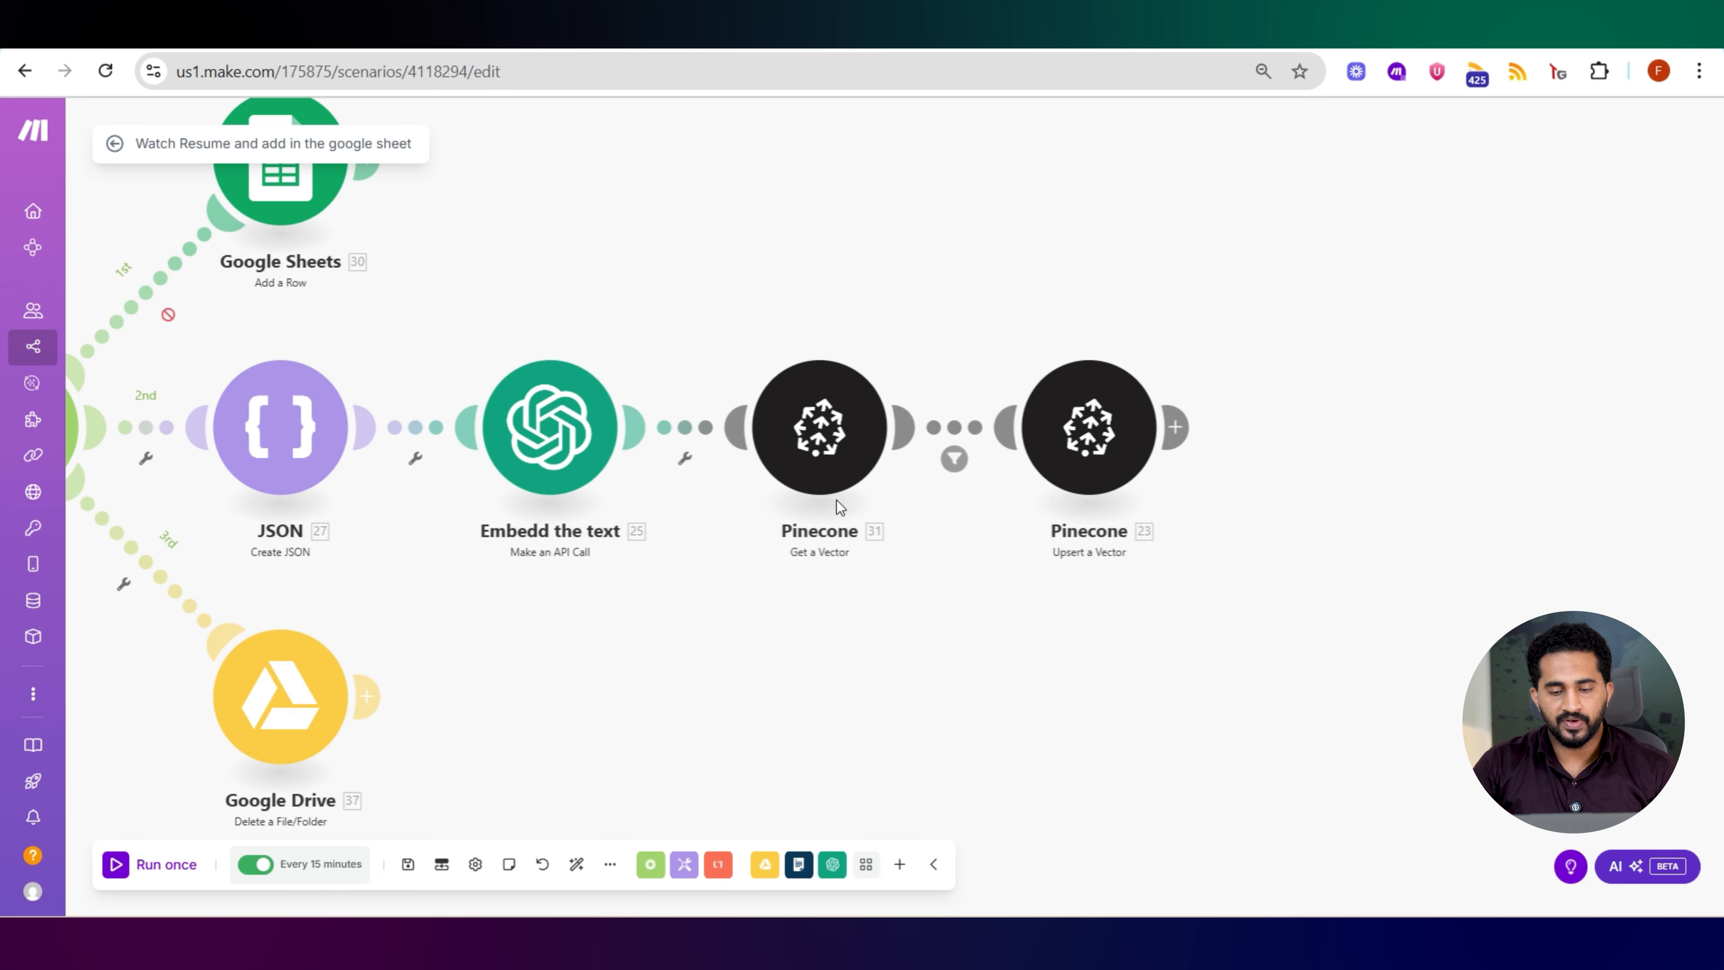
left_click(824, 475)
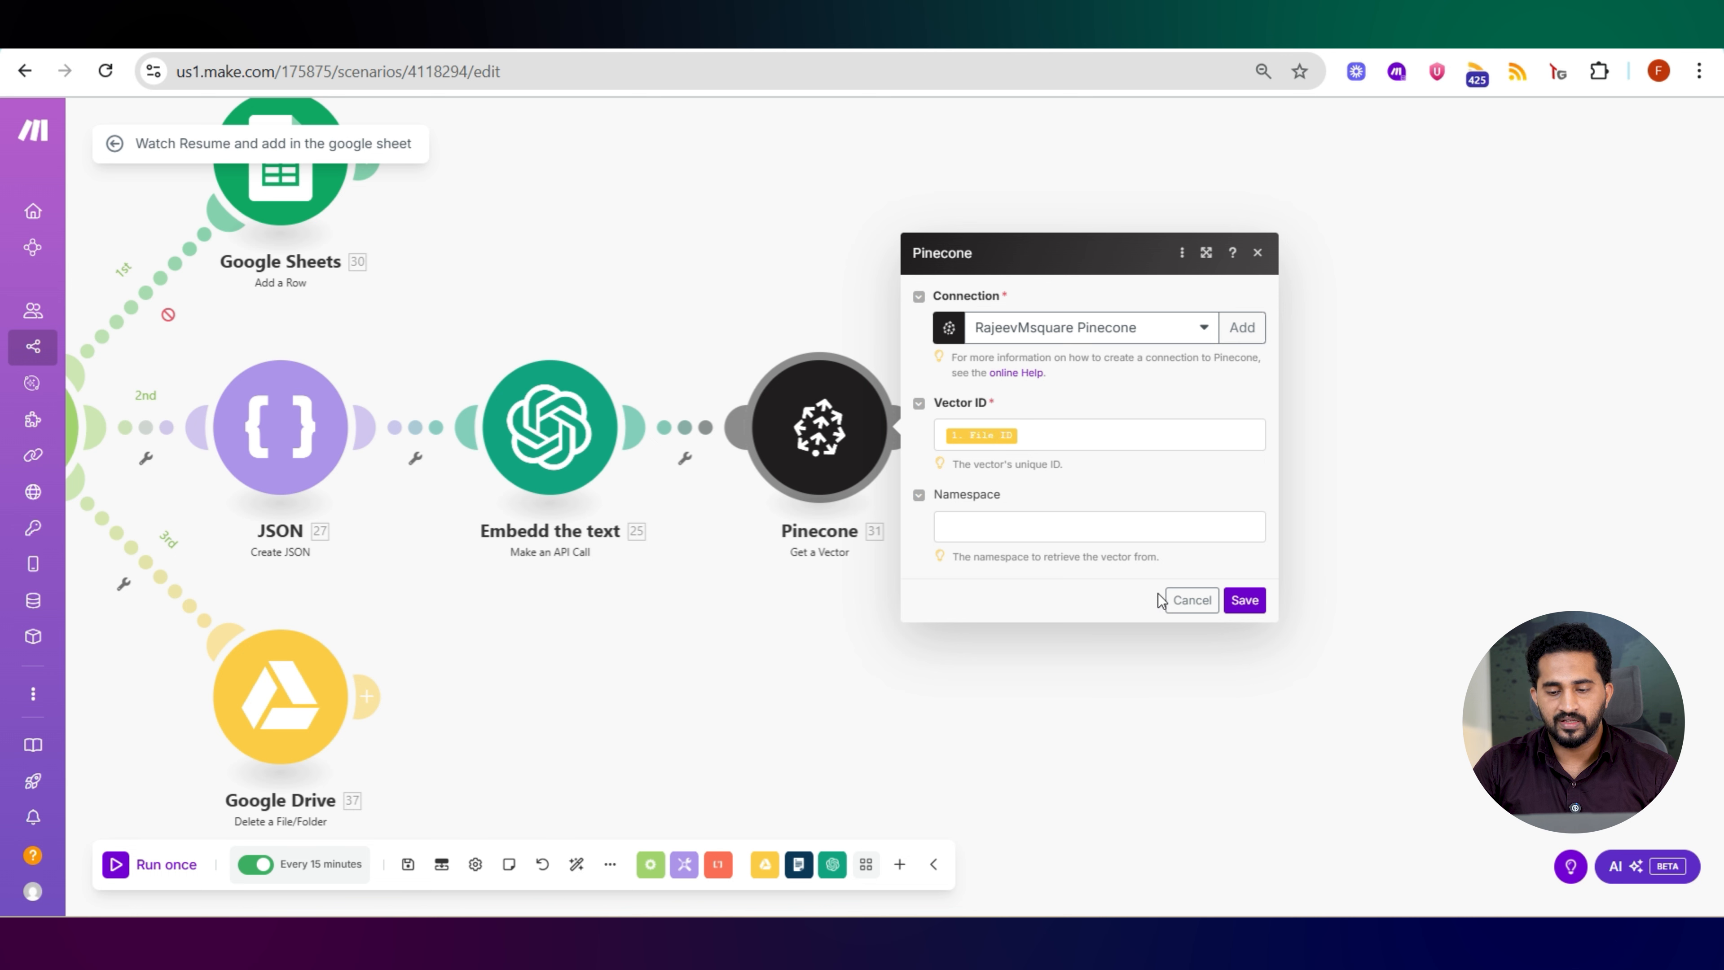
left_click(1180, 601)
left_click(963, 429)
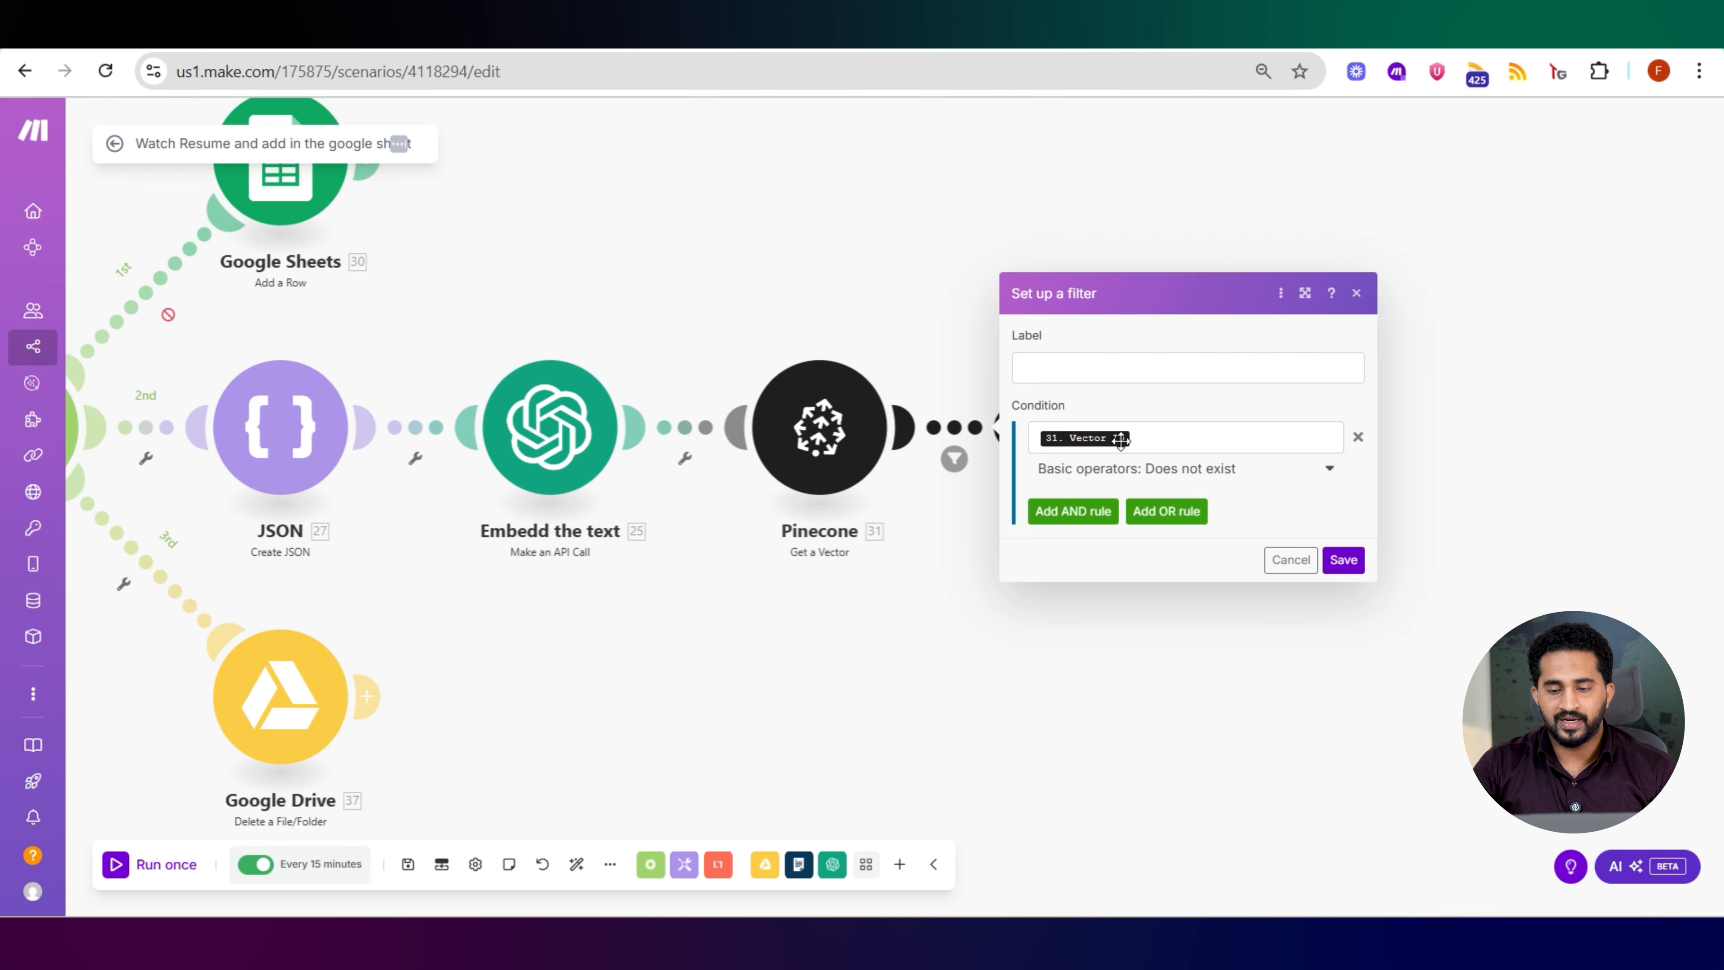
left_click(1290, 561)
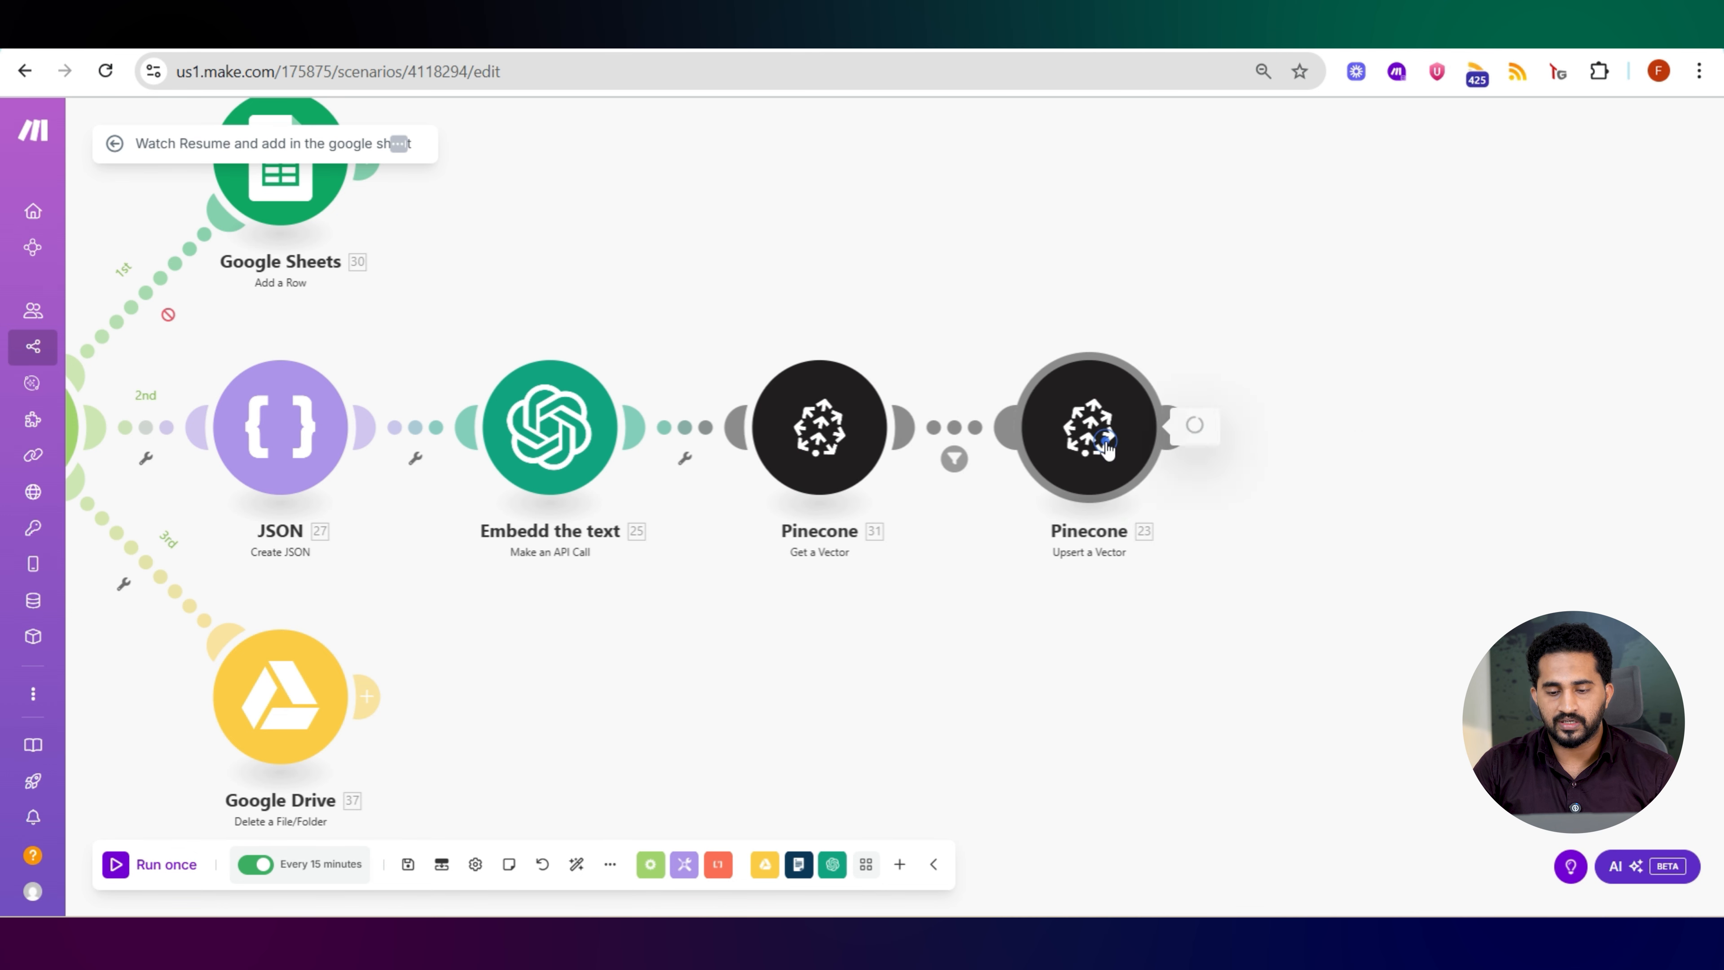
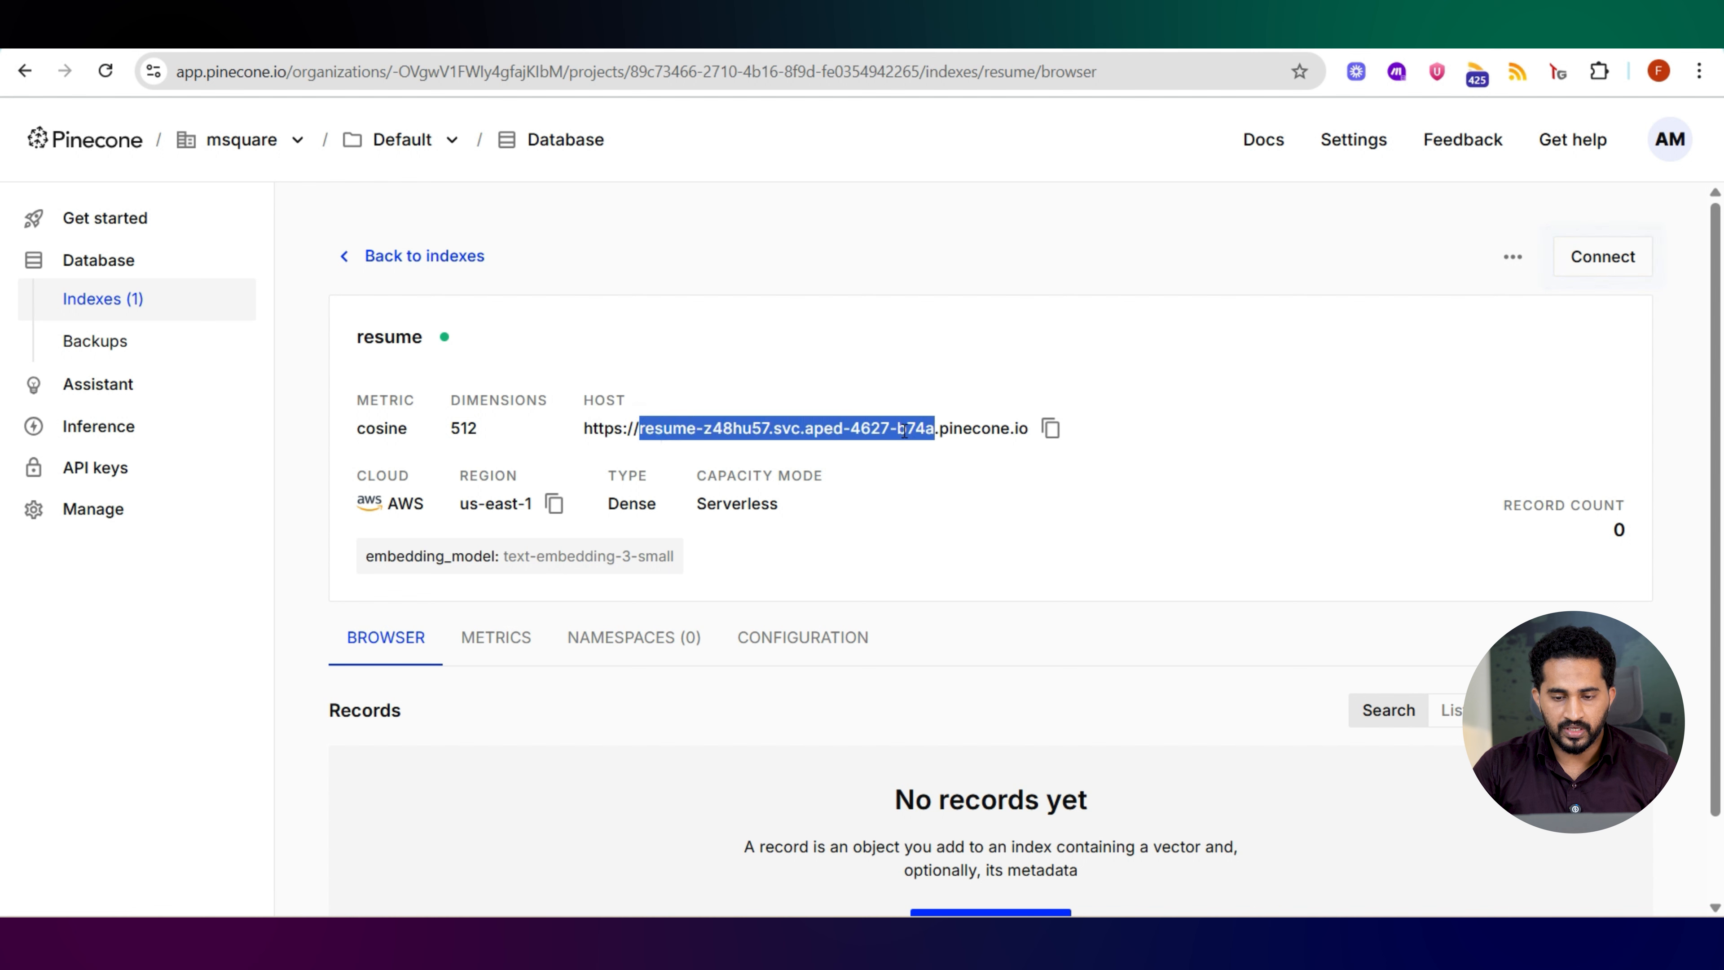
- Return from Pinecone to the resume-watching scenario in Make and inspect the new connection's Index Name and API Key fields
left_click(737, 32)
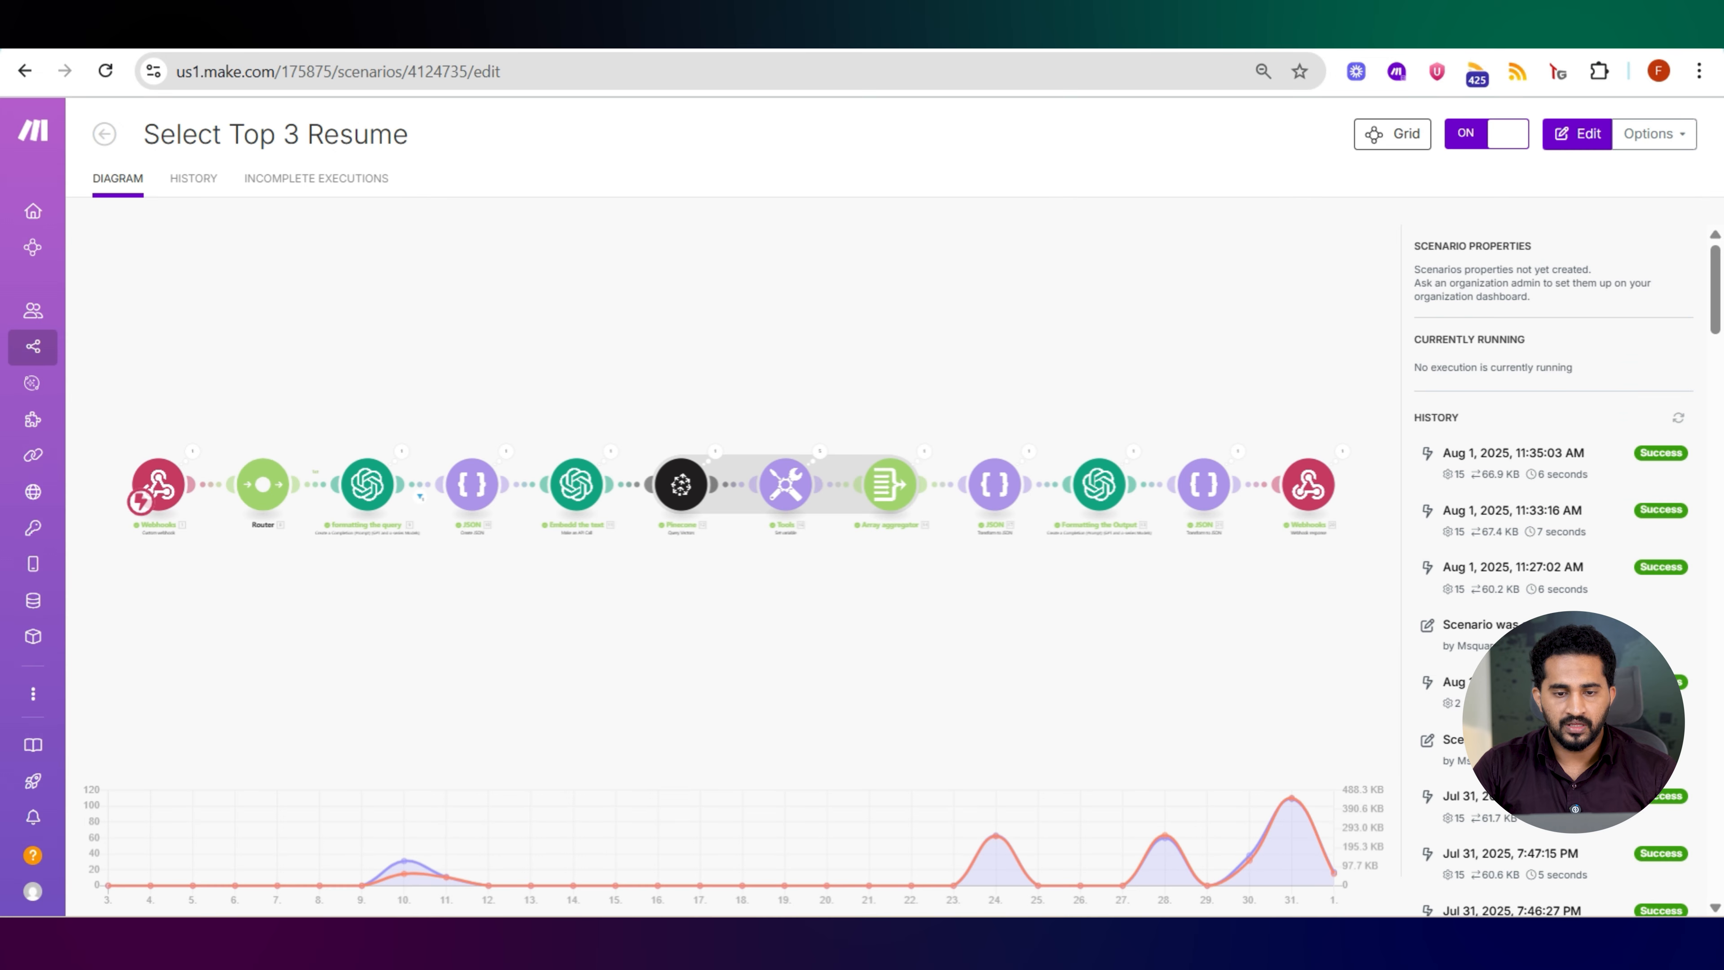
left_click(611, 33)
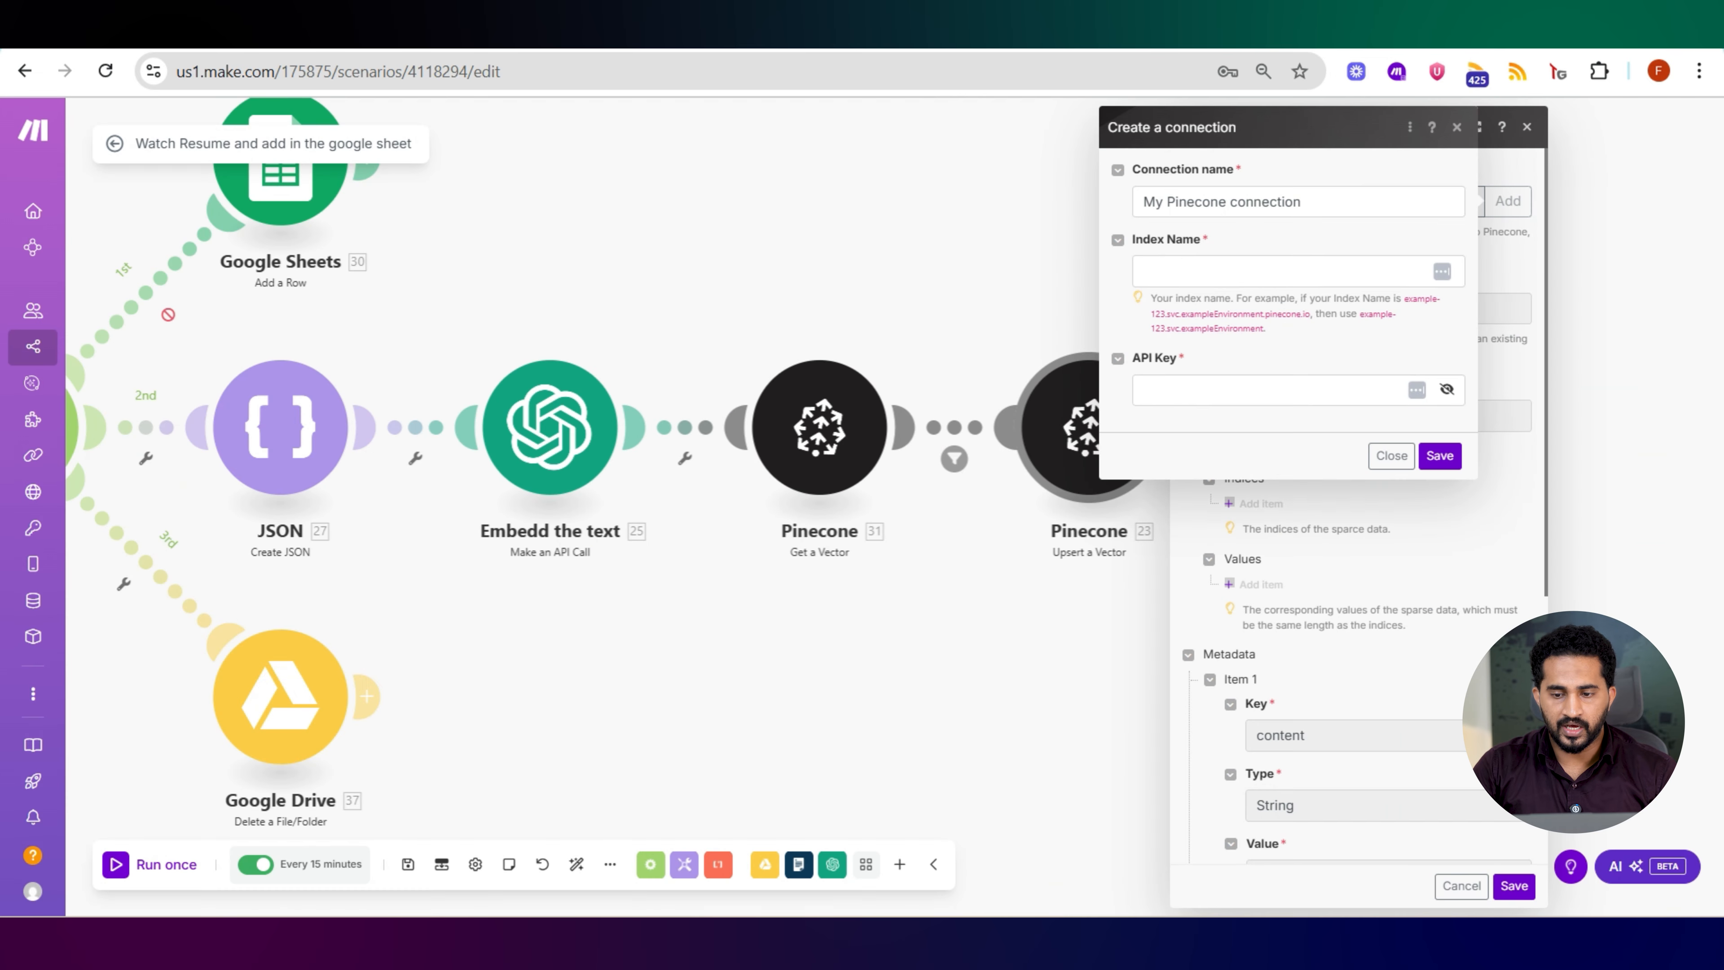
left_click(1195, 283)
left_click(1171, 390)
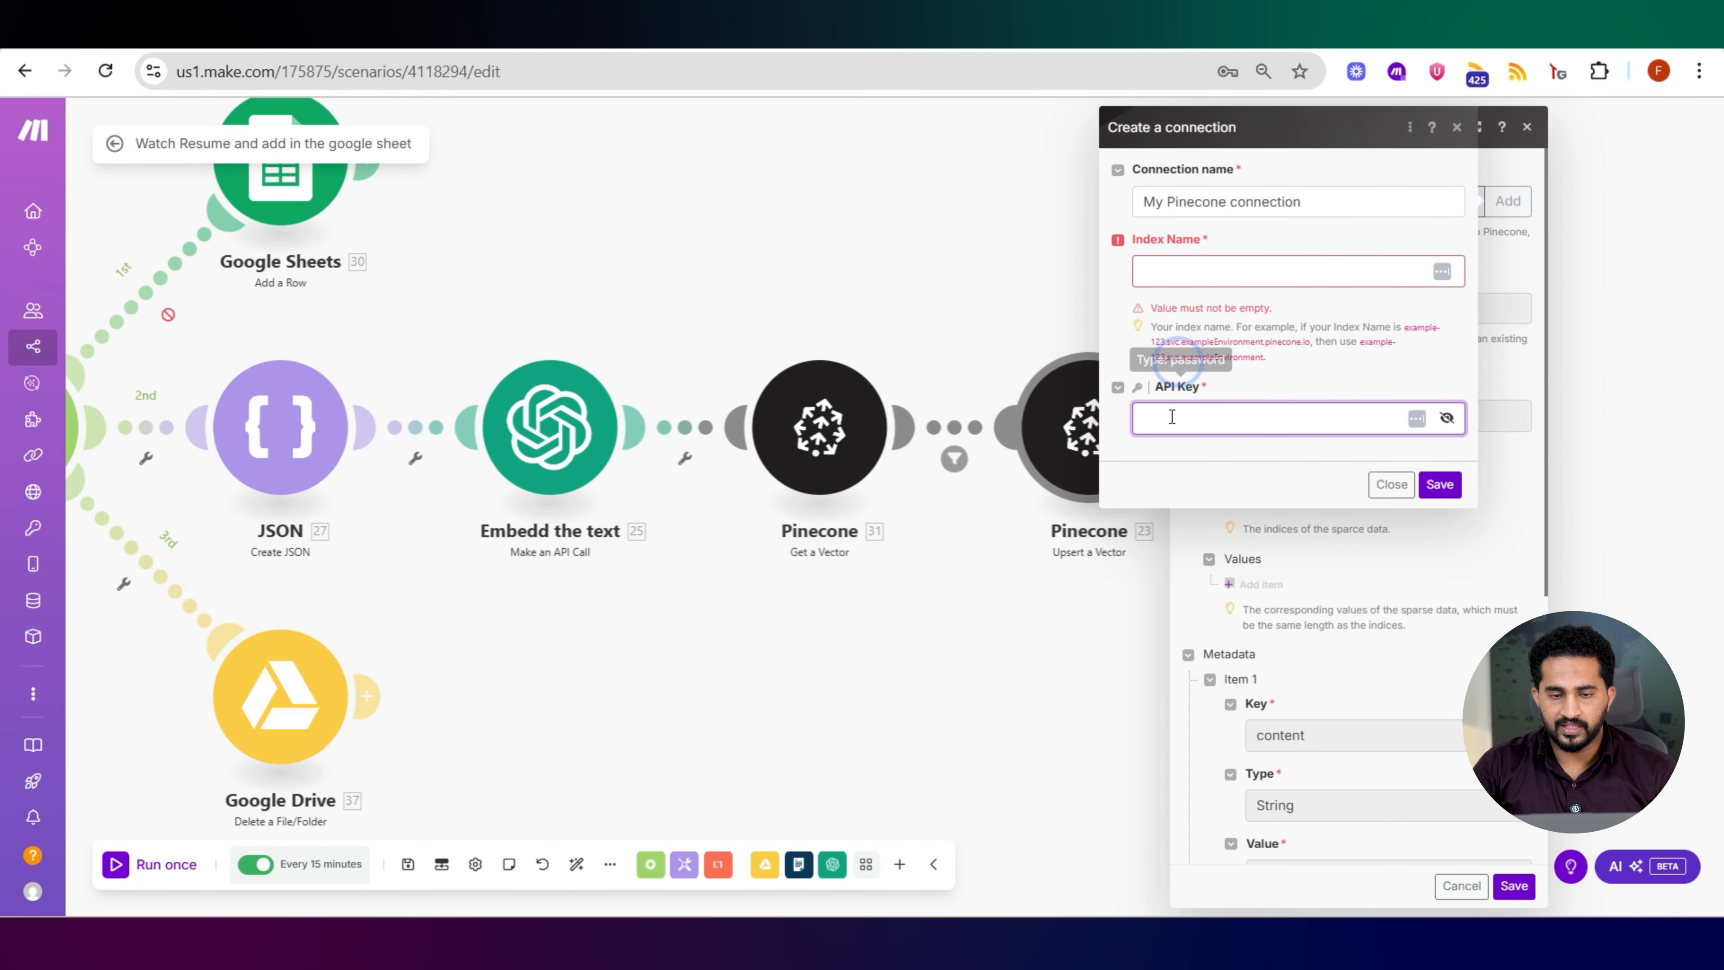
- View the API keys page in Pinecone, and return to Make to close the connection form without creating a connection
left_click(492, 33)
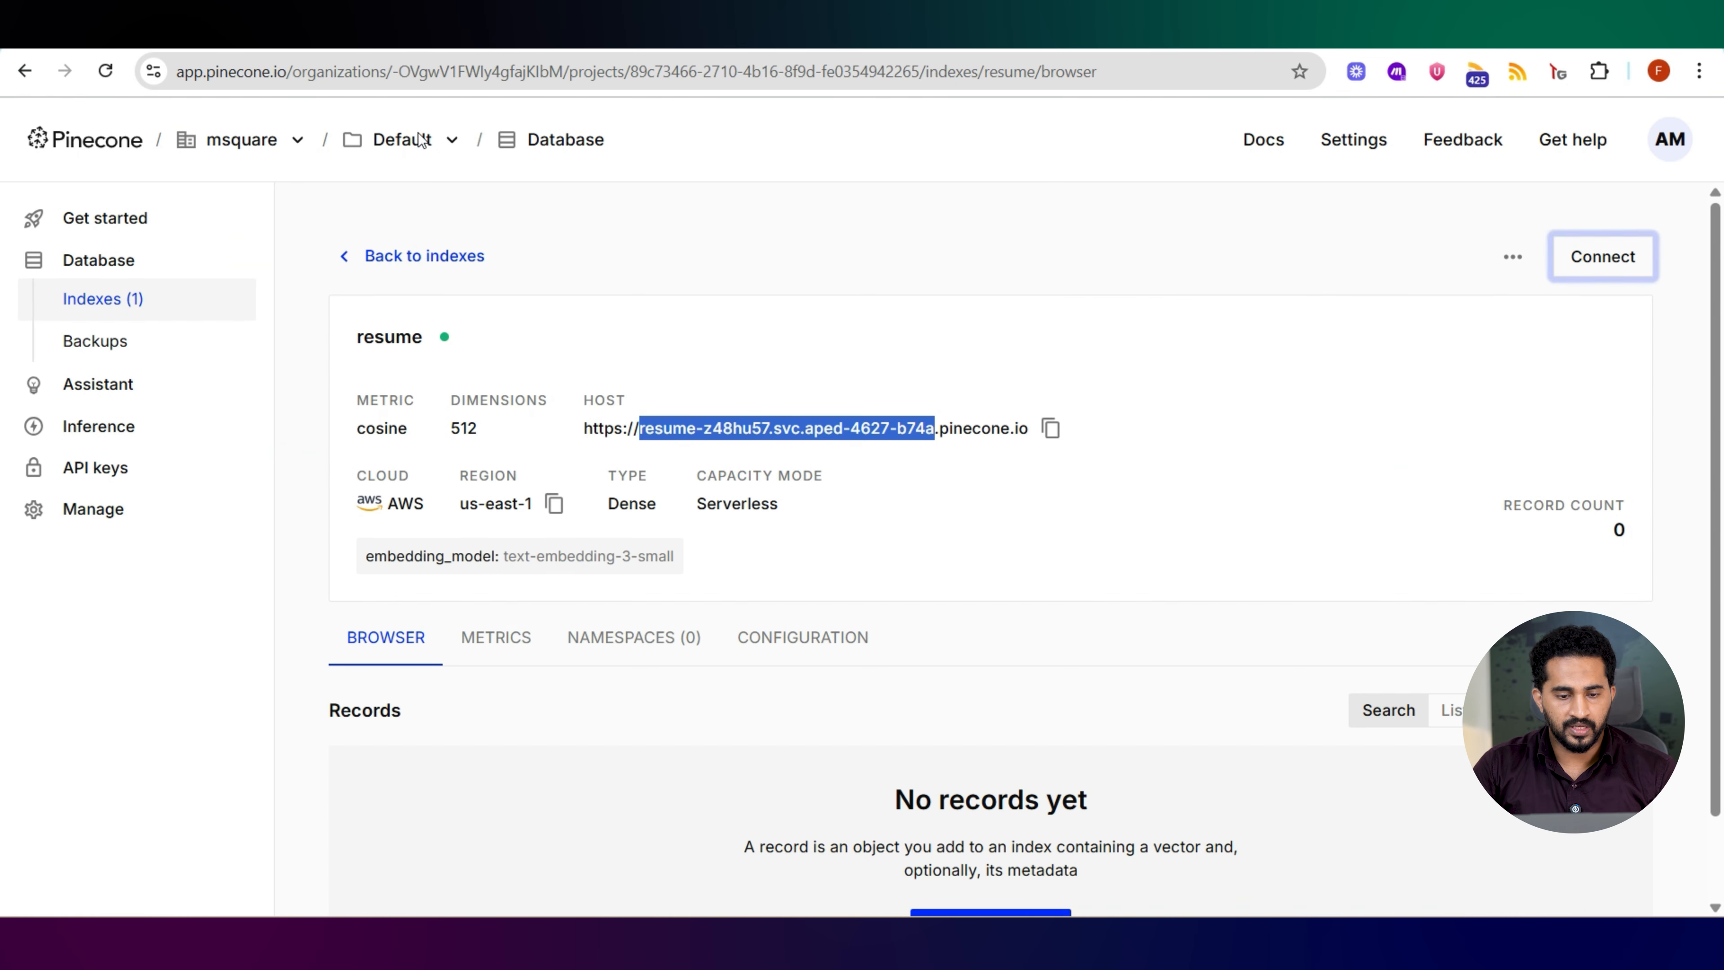
left_click(152, 477)
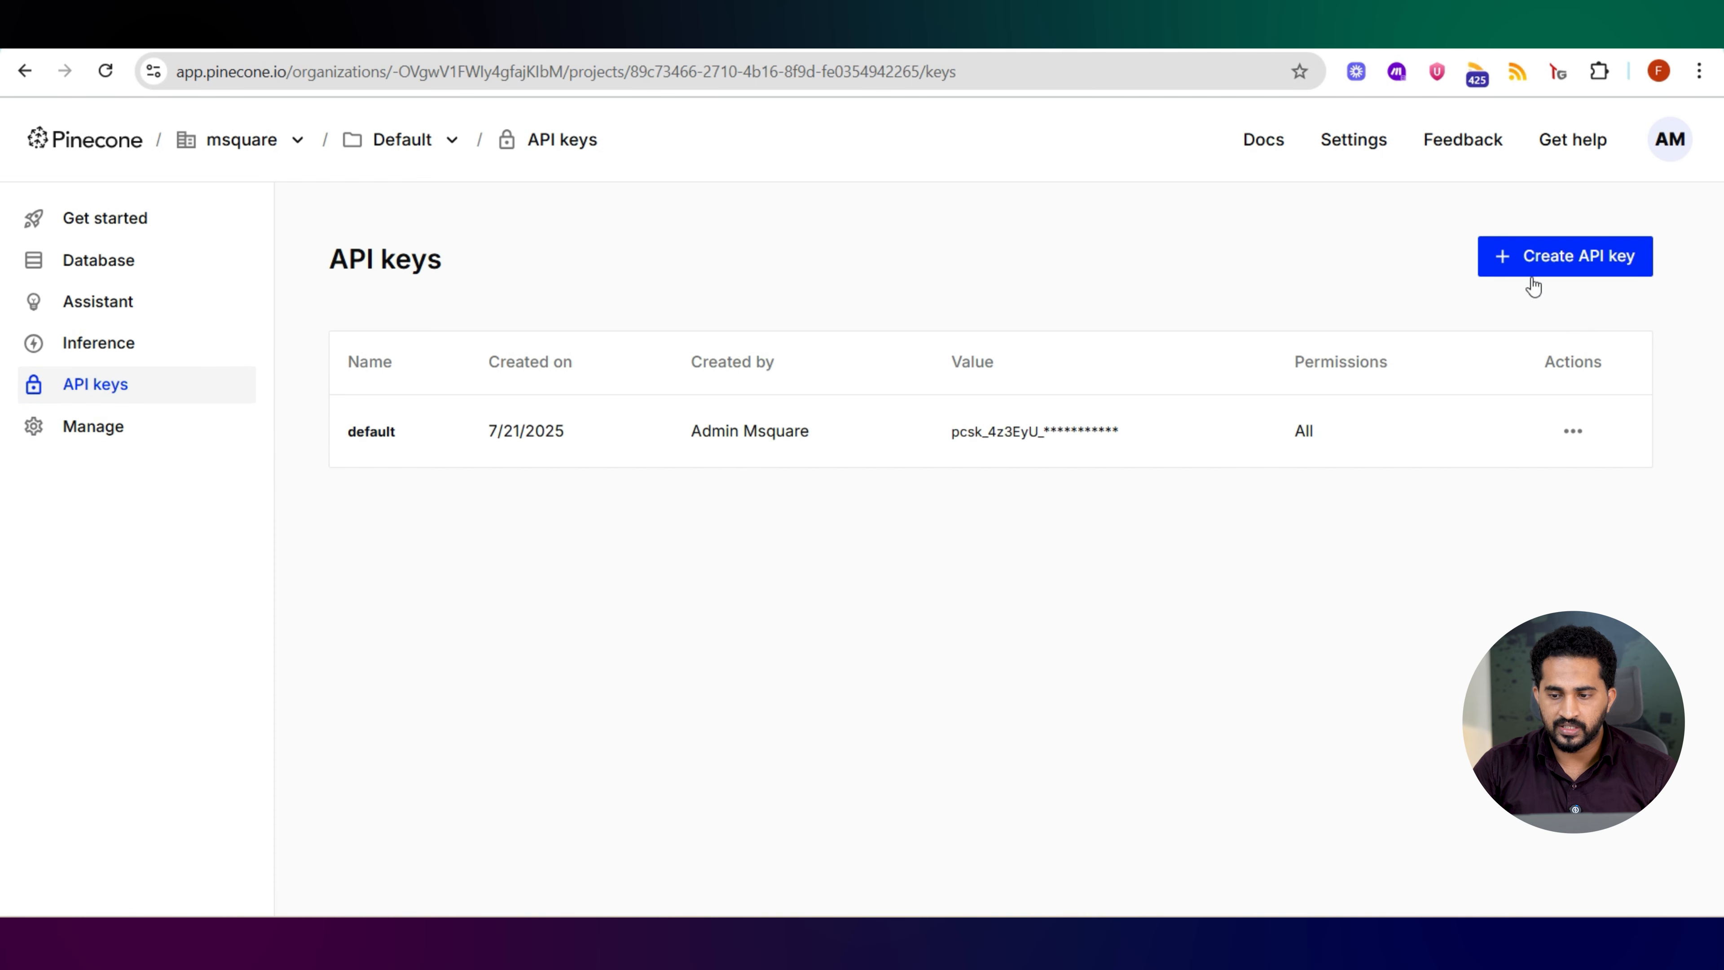
left_click(326, 33)
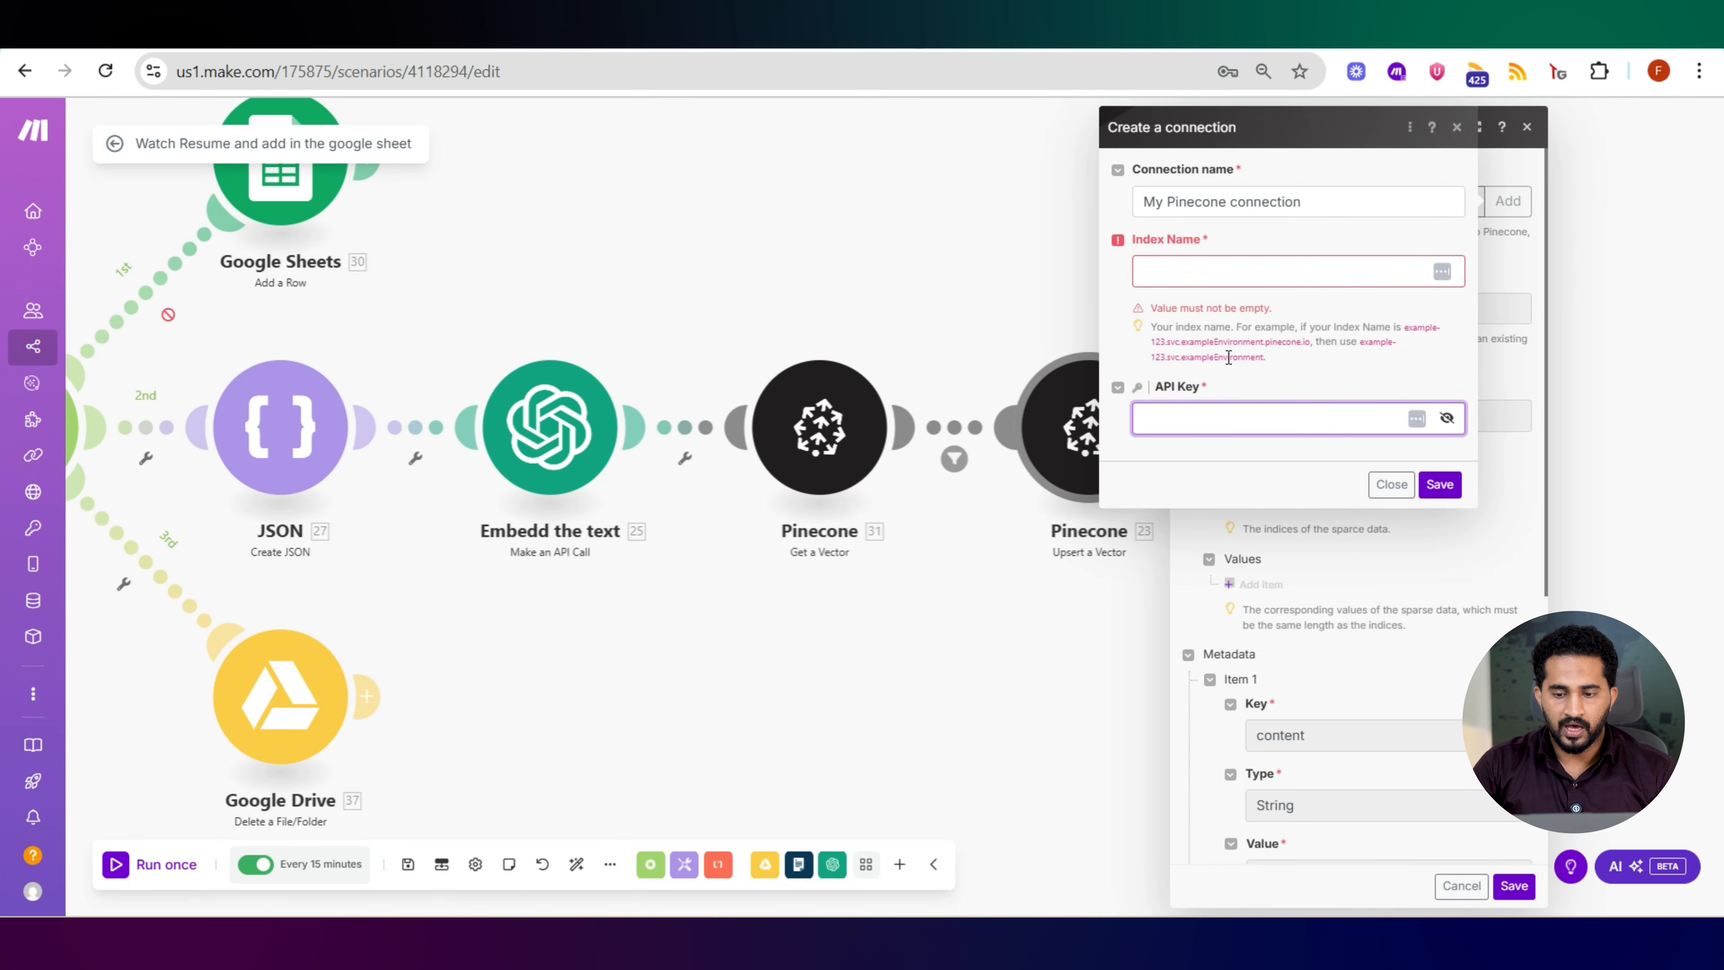
left_click(1391, 485)
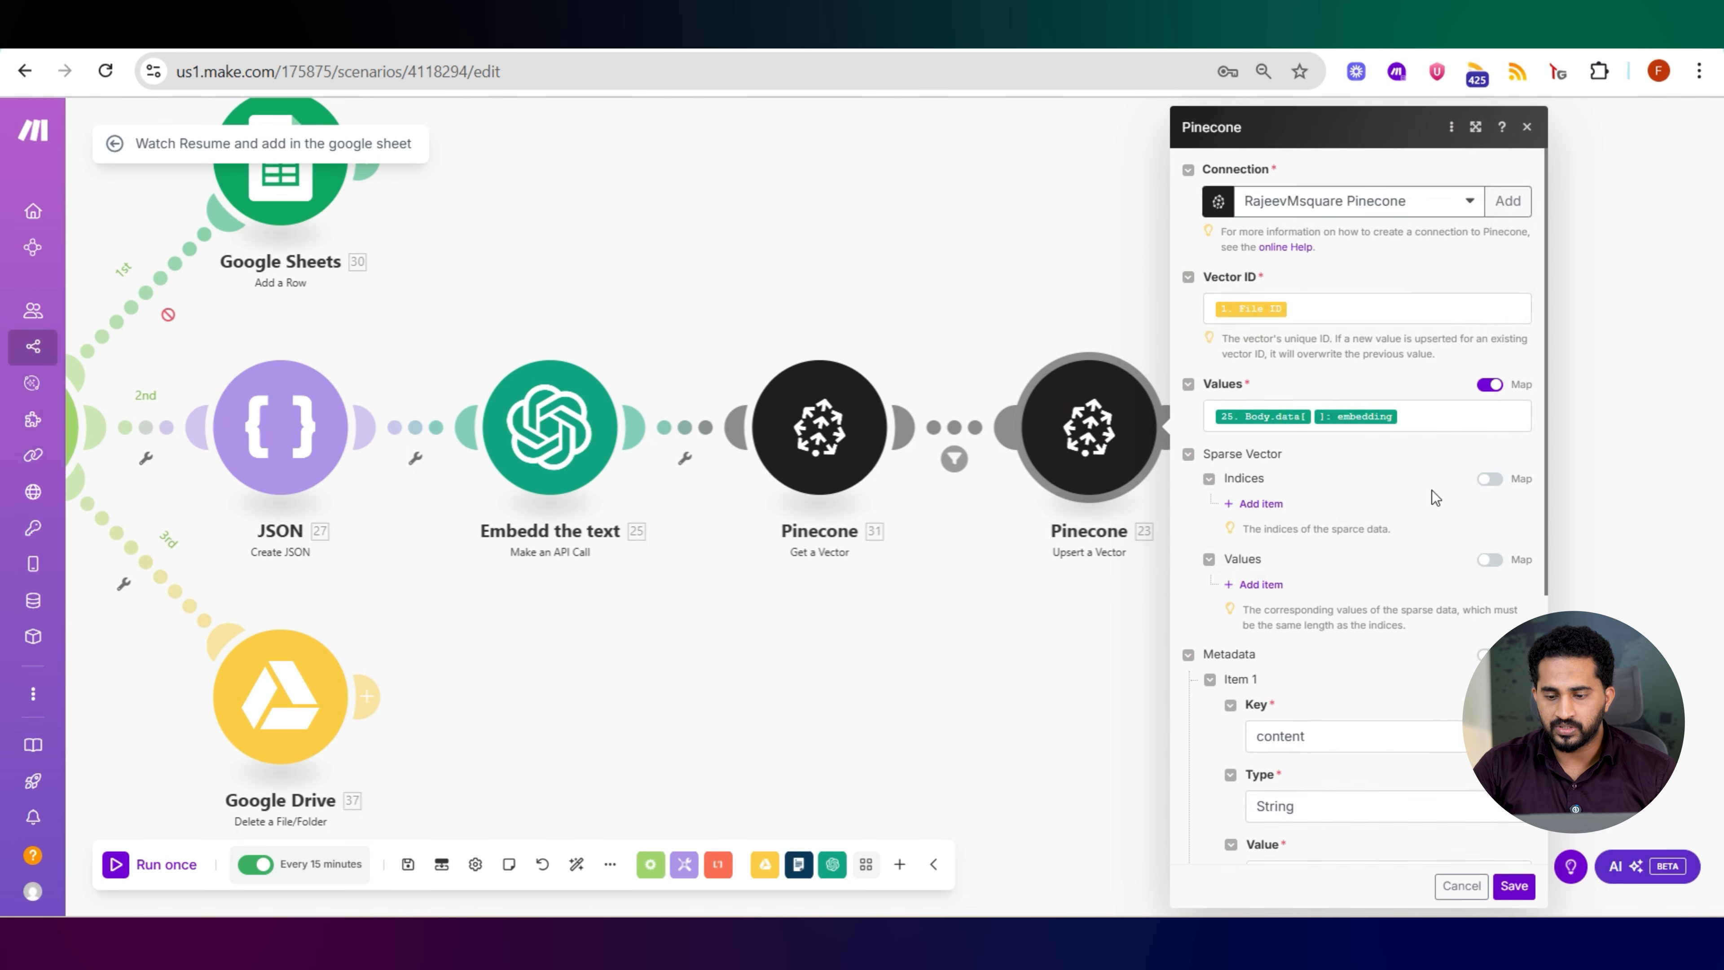
- Switch to the Select Top 3 Resume scenario, check its custom webhook trigger and look over the first modules
scroll(1439, 408, "down", 6)
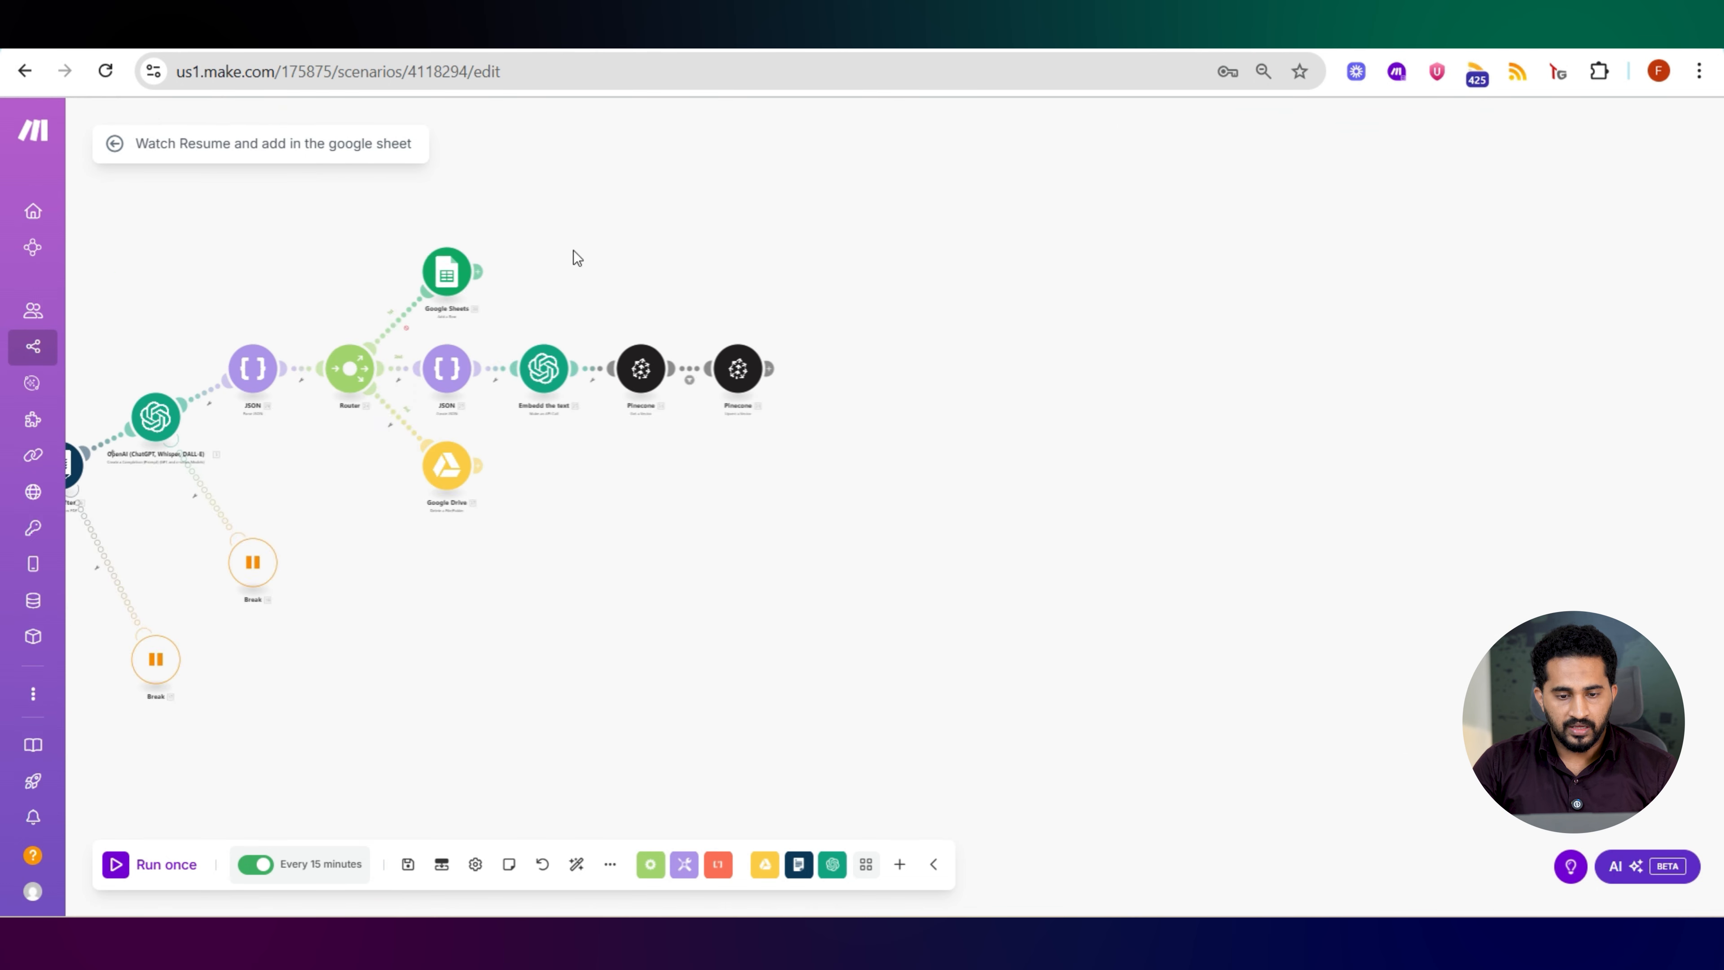
left_click_drag(585, 251, 1018, 237)
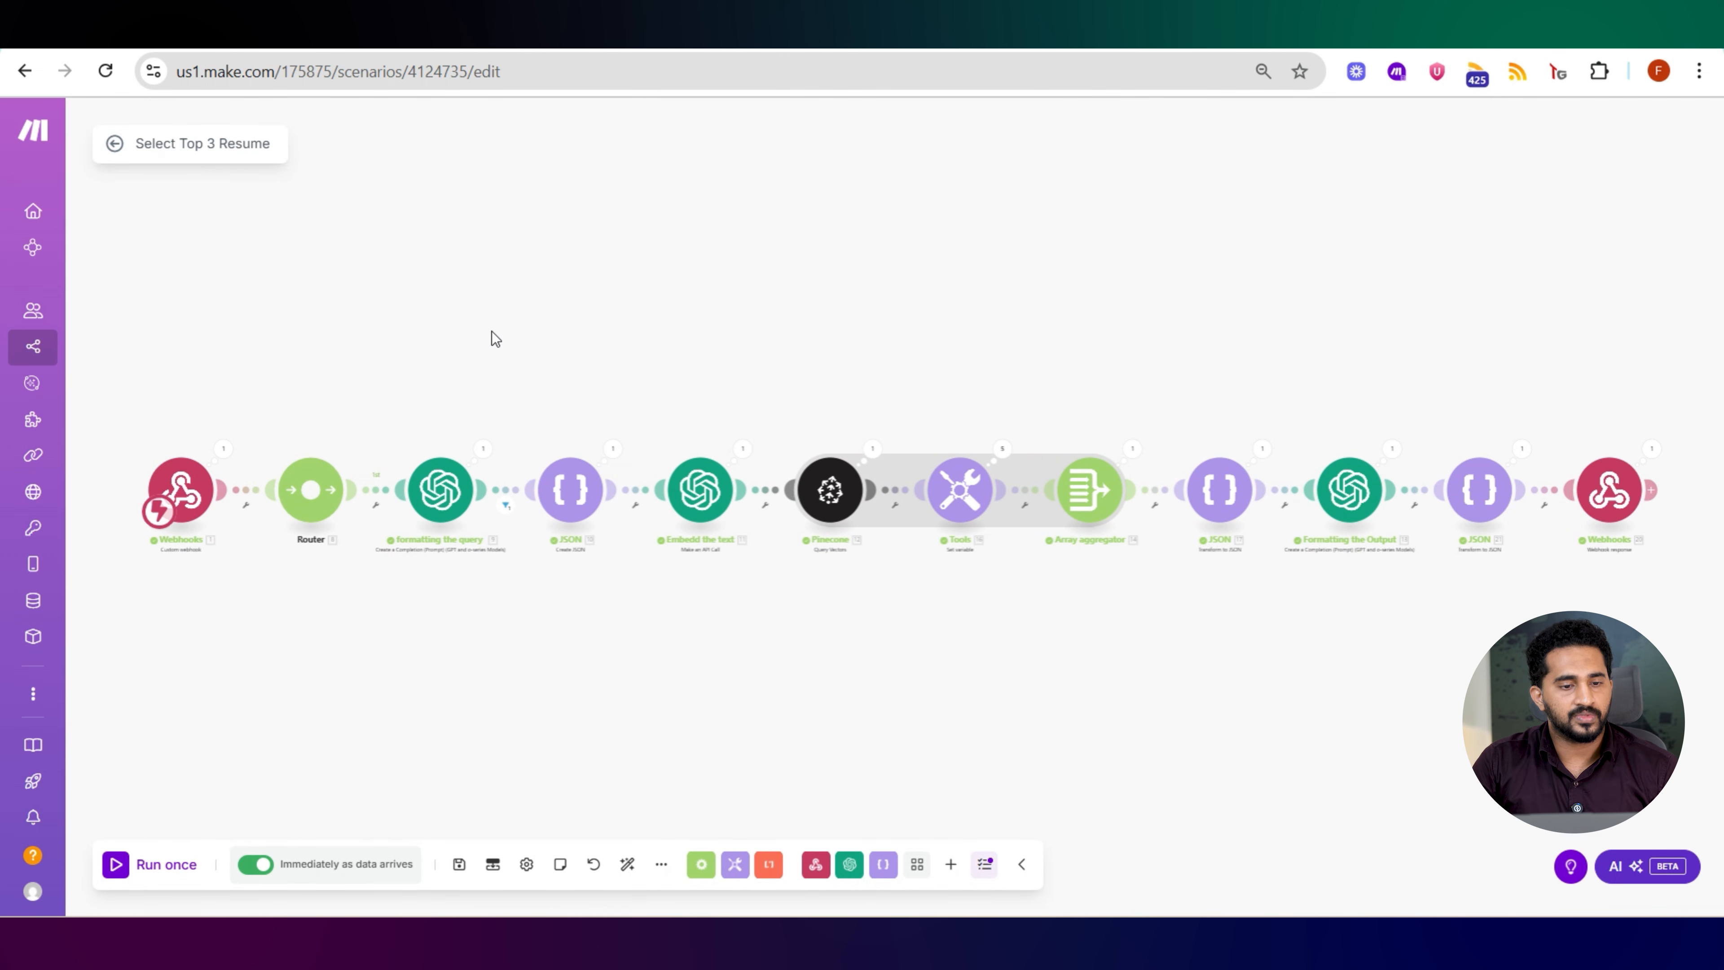
left_click_drag(290, 403, 313, 375)
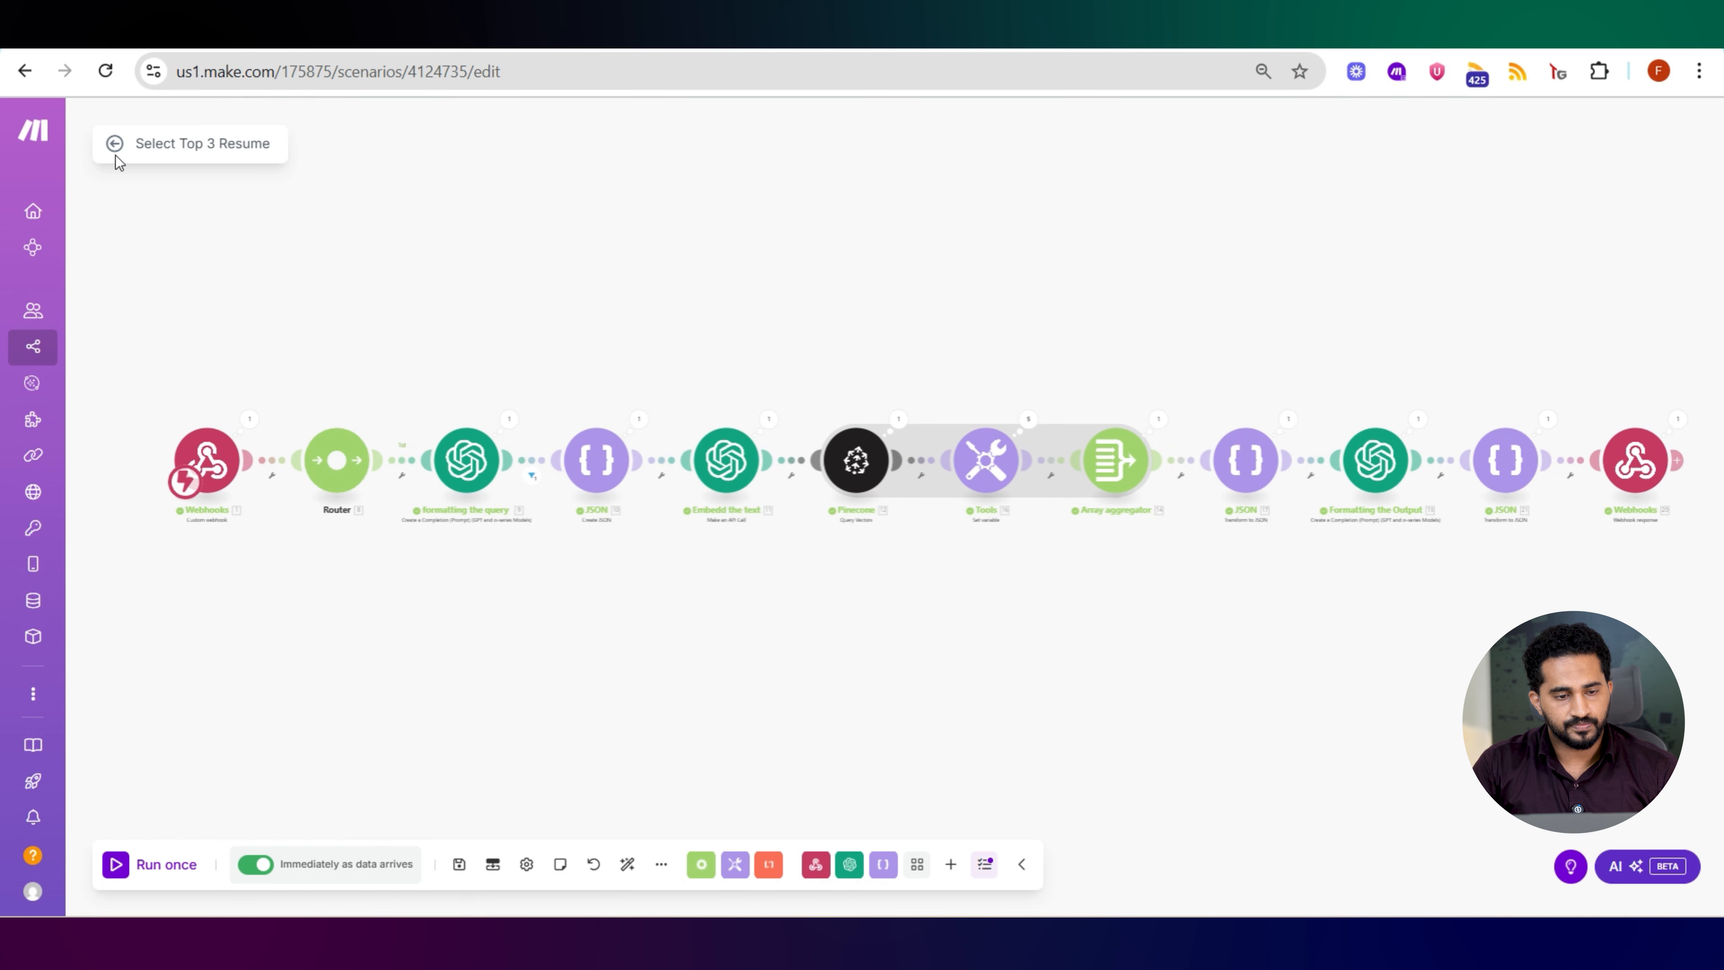
left_click(207, 459)
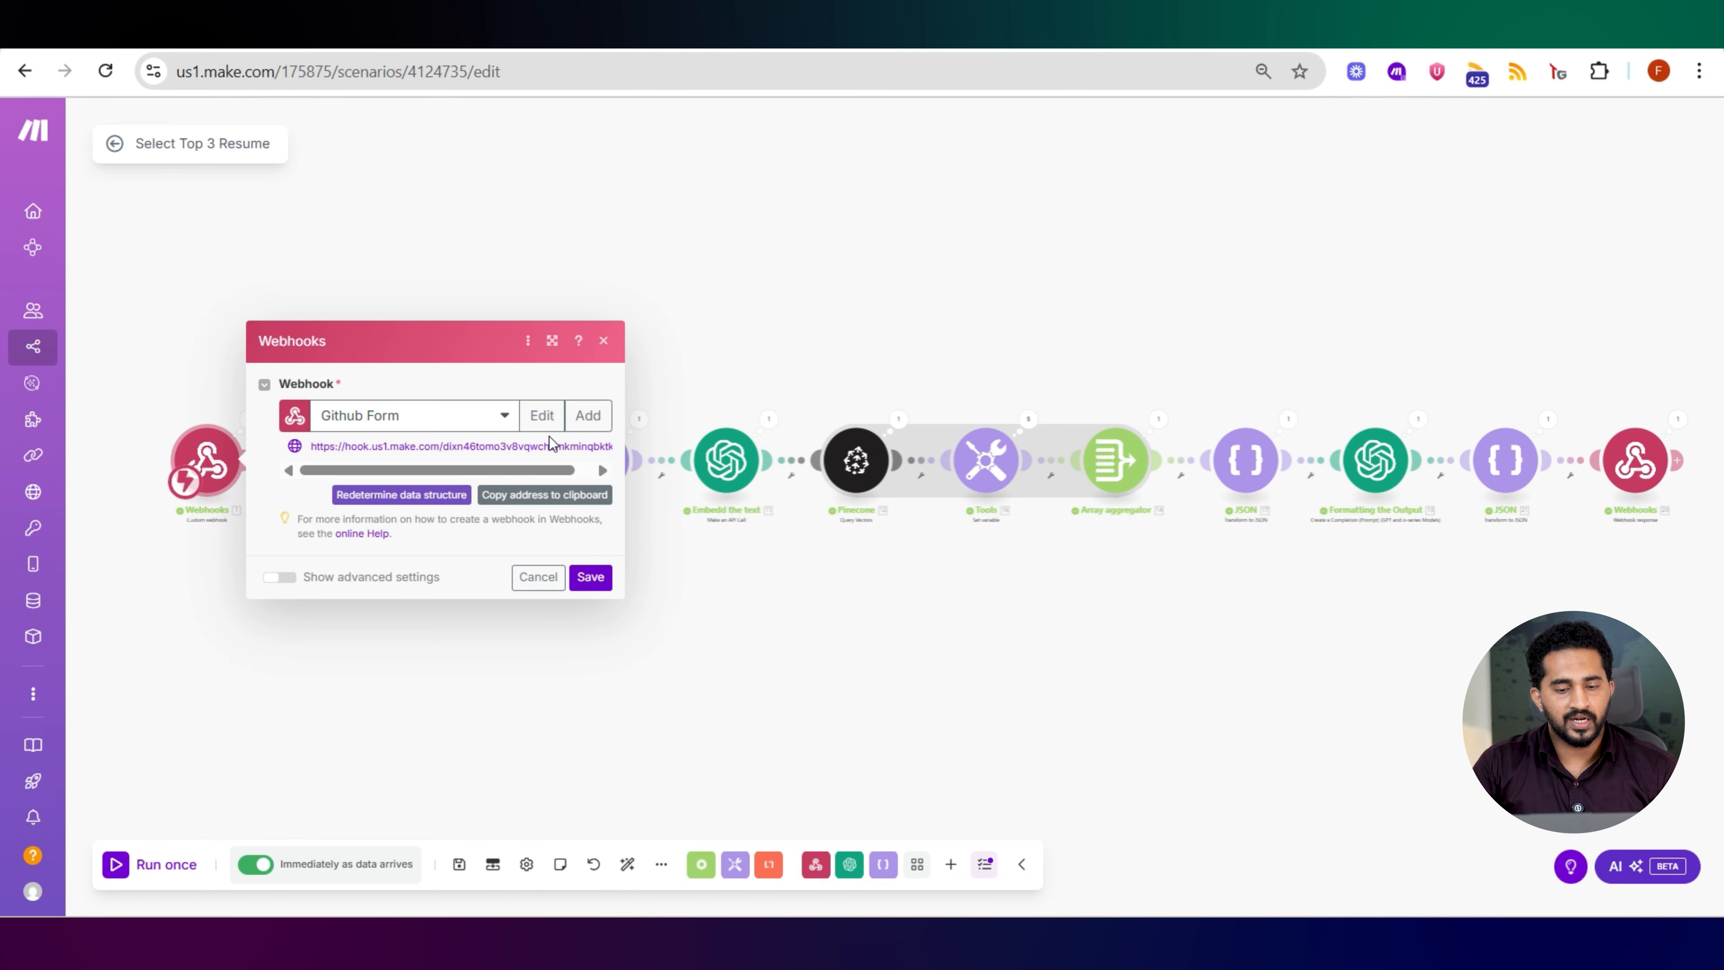
left_click(439, 199)
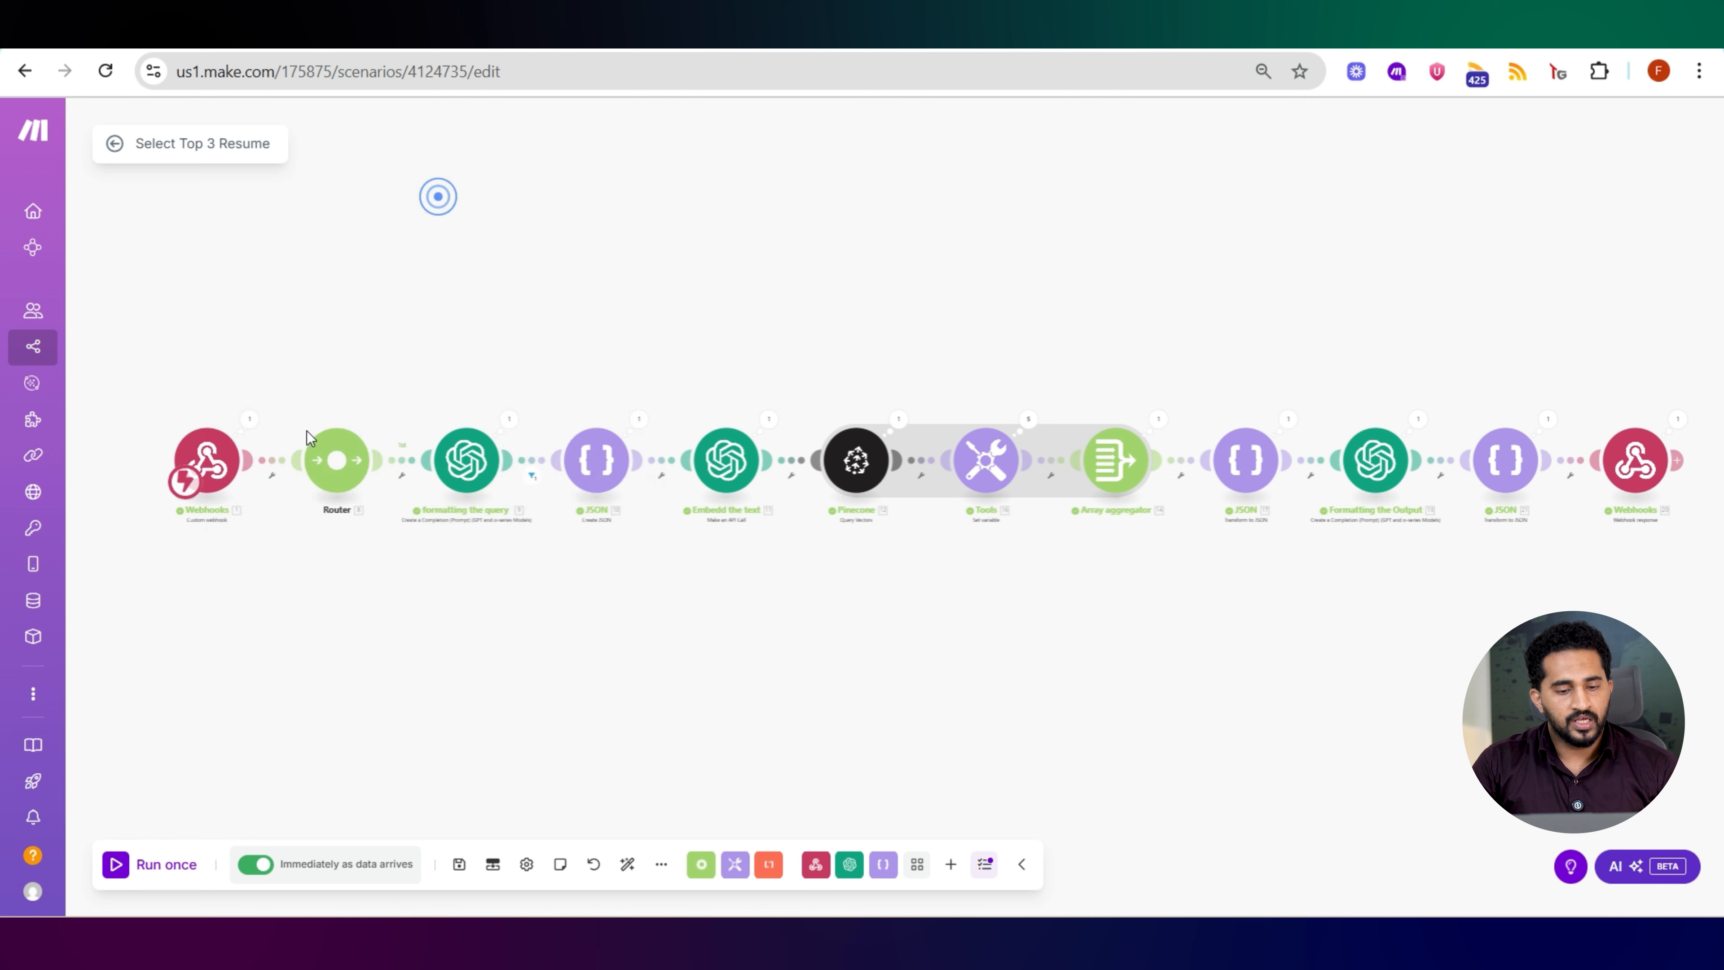
scroll(281, 432, "up", 2)
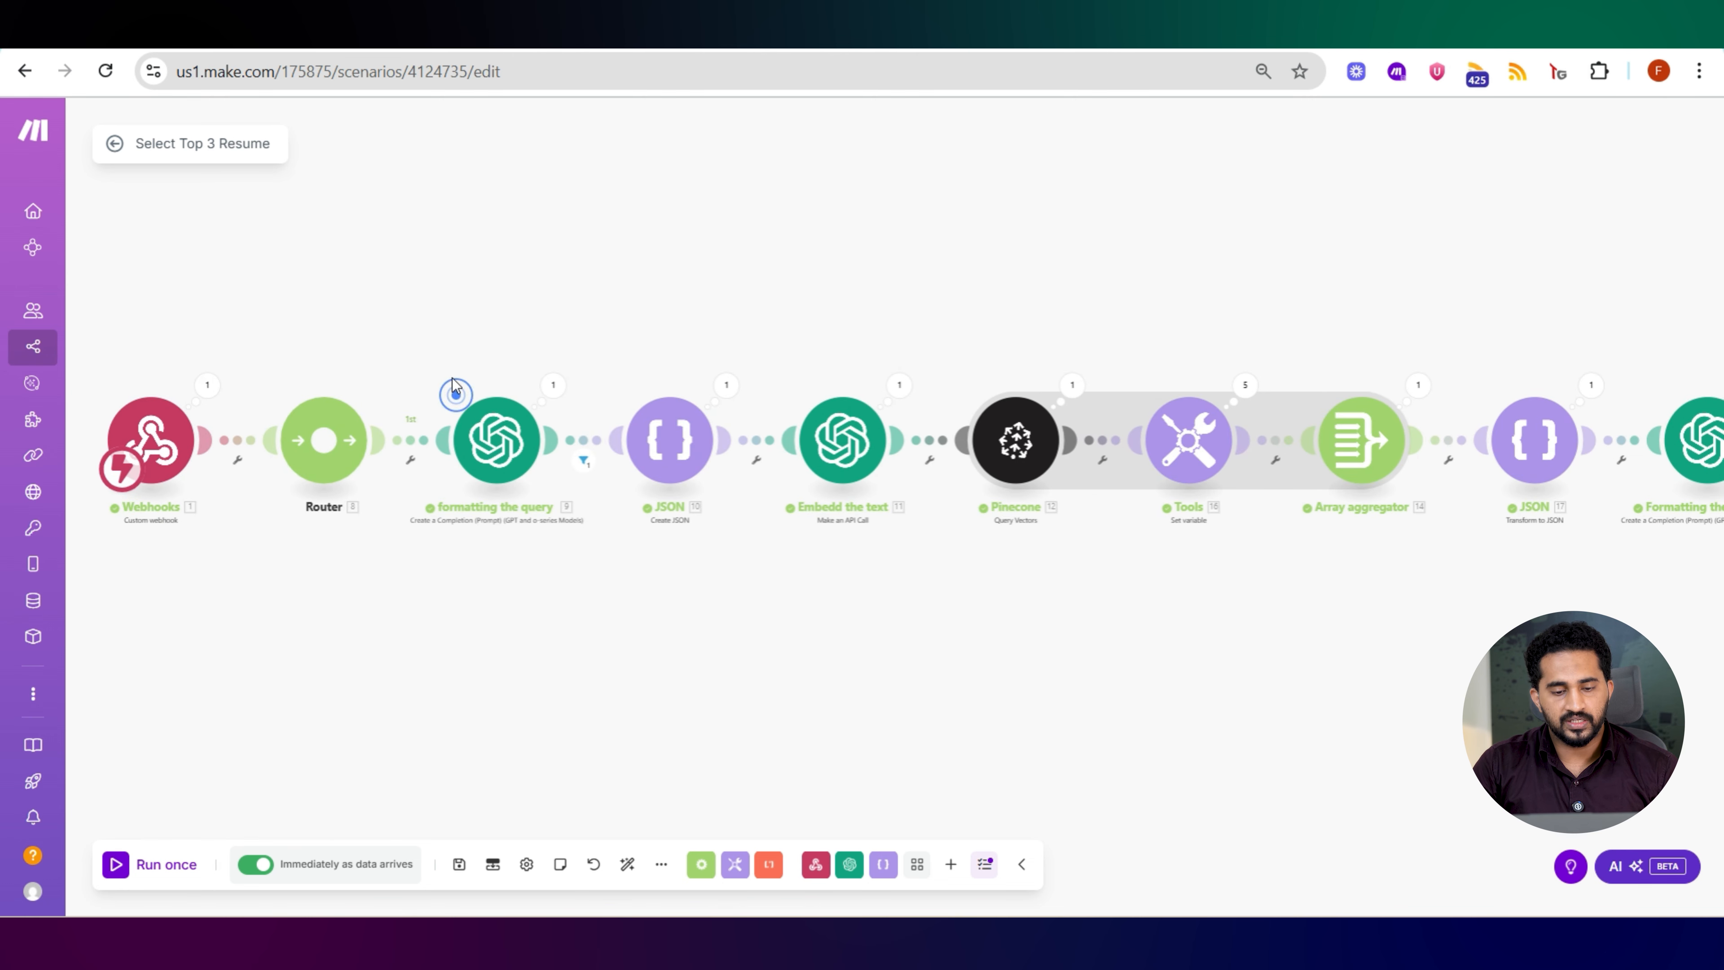
- Open the formatting the query module and read the Developer / System prompt that refines the search query, down to its JSON output format
scroll(475, 408, "up", 2)
left_click(525, 442)
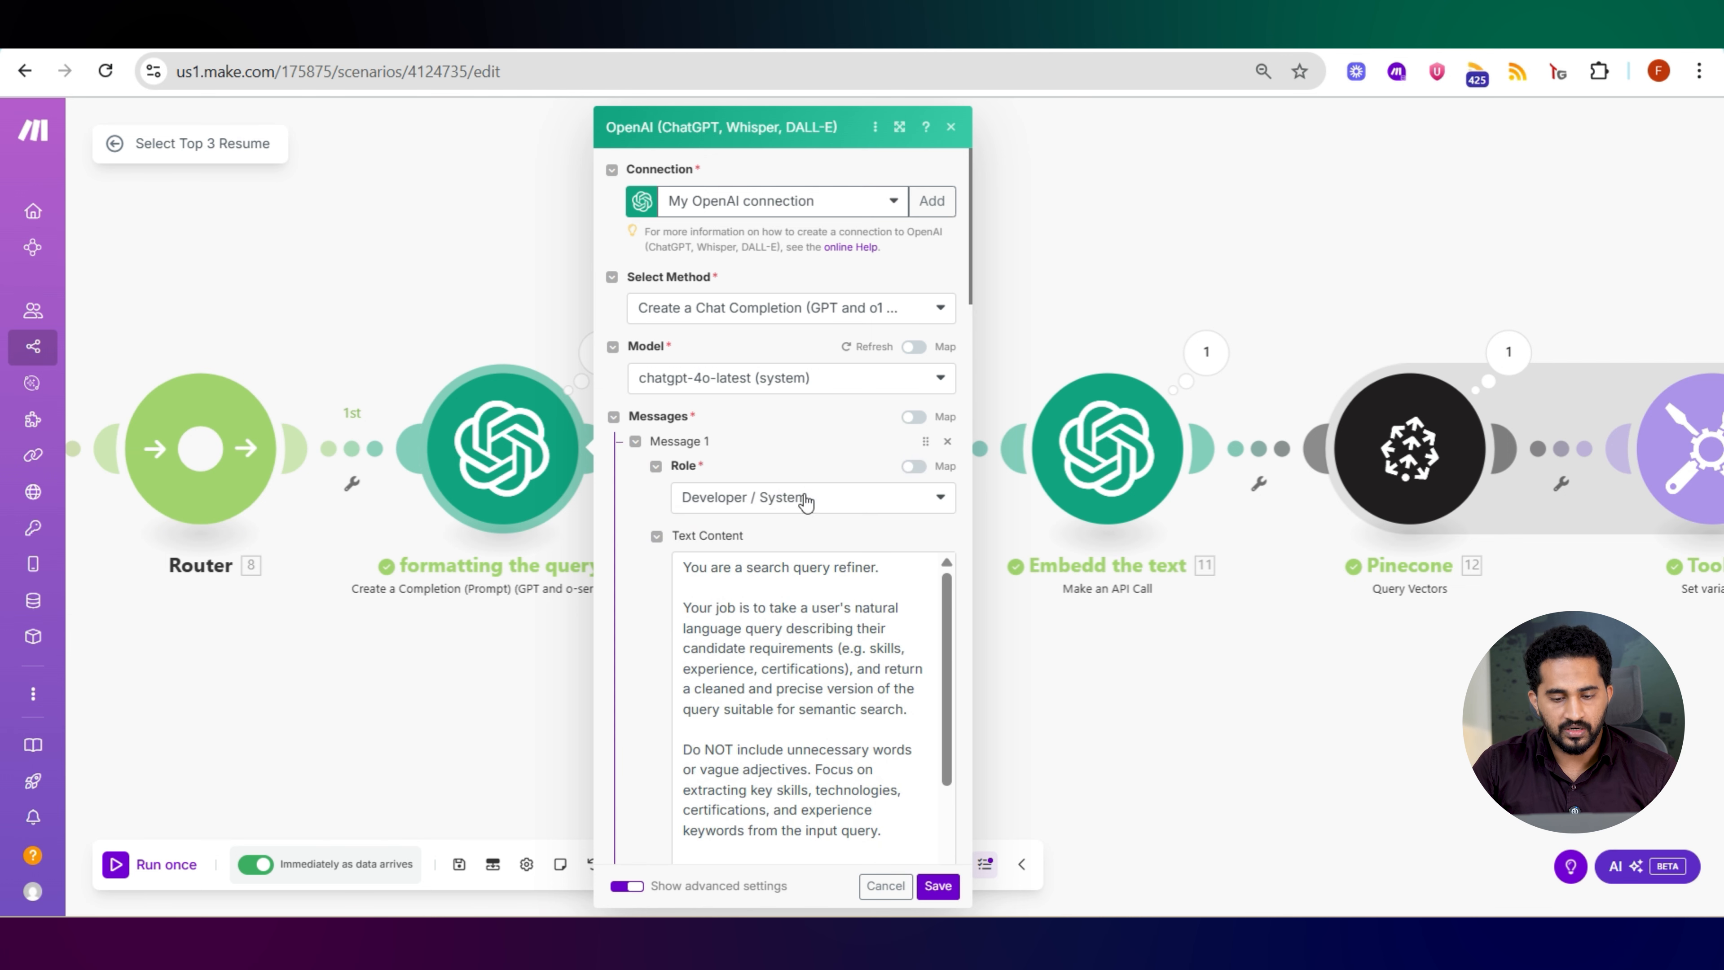
scroll(814, 536, "down", 4)
scroll(826, 585, "up", 3)
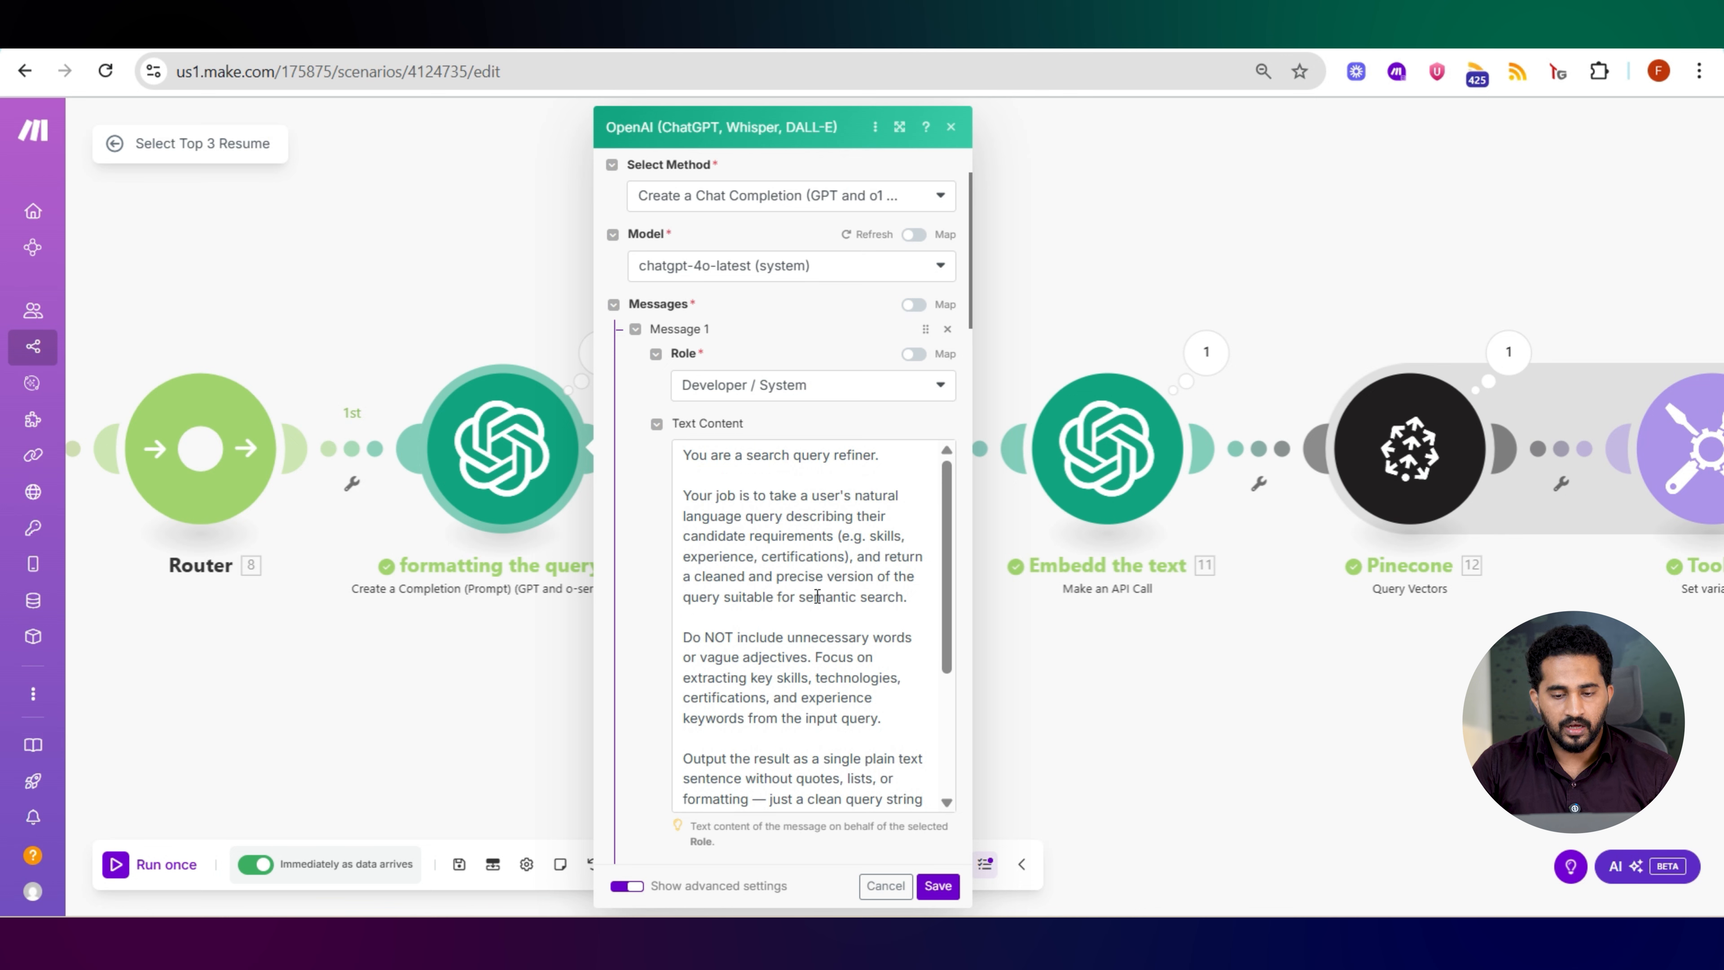
scroll(815, 604, "down", 3)
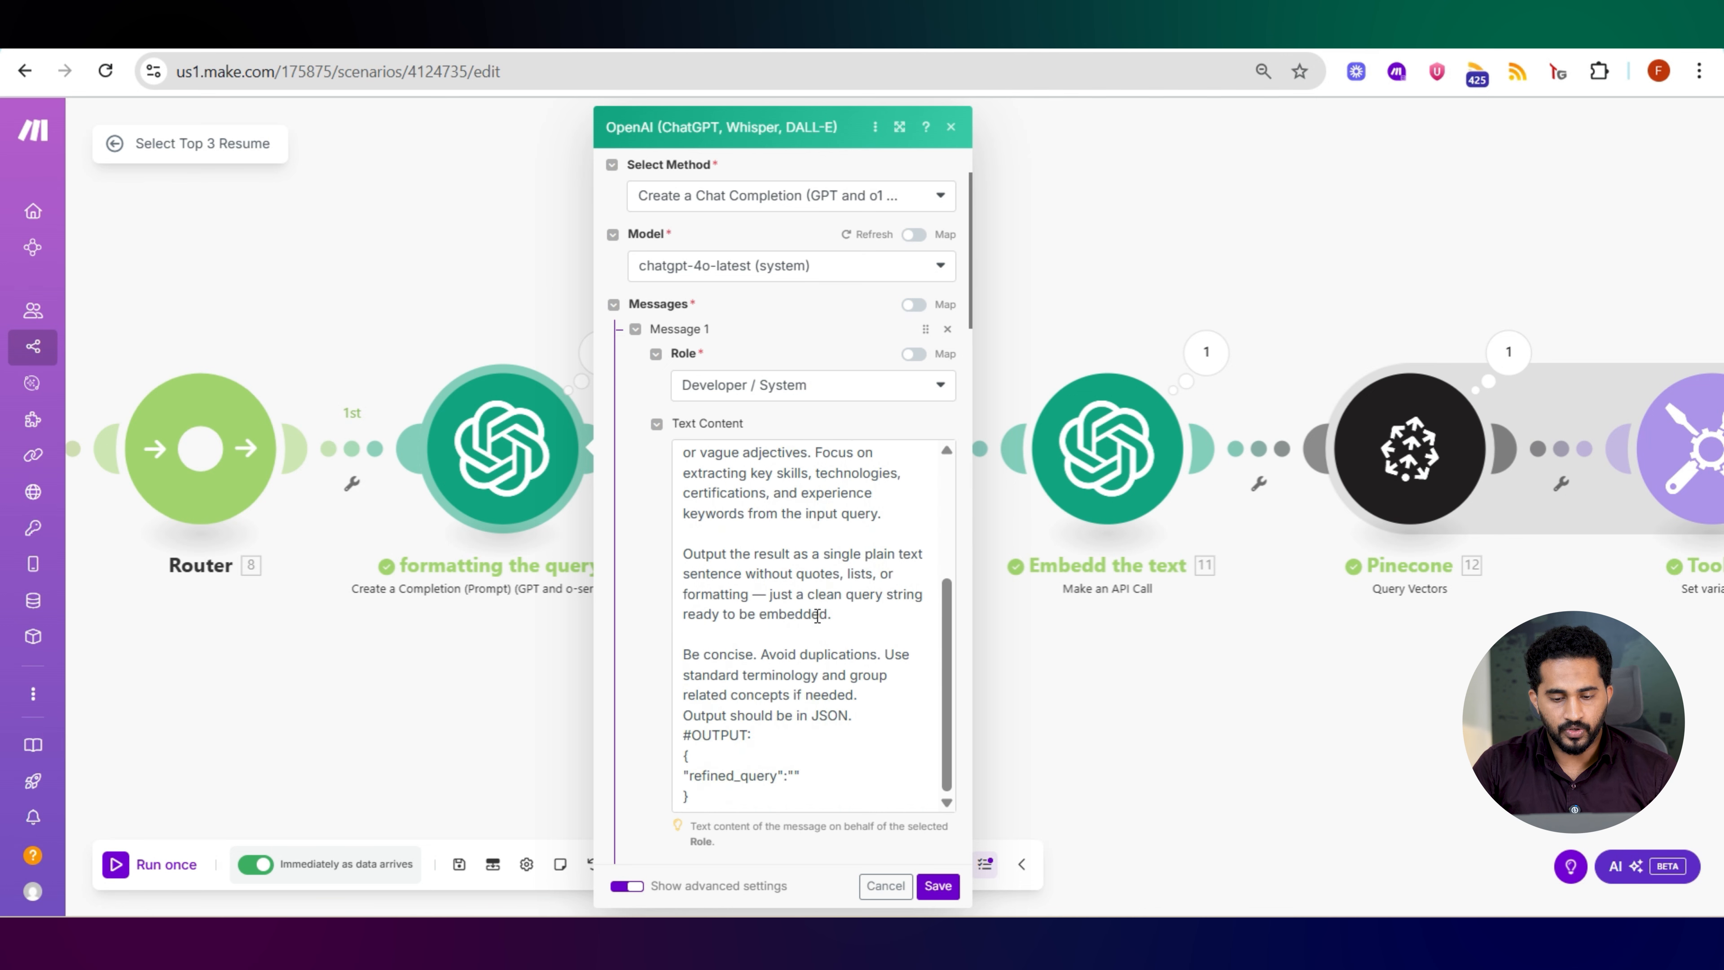
scroll(817, 645, "down", 2)
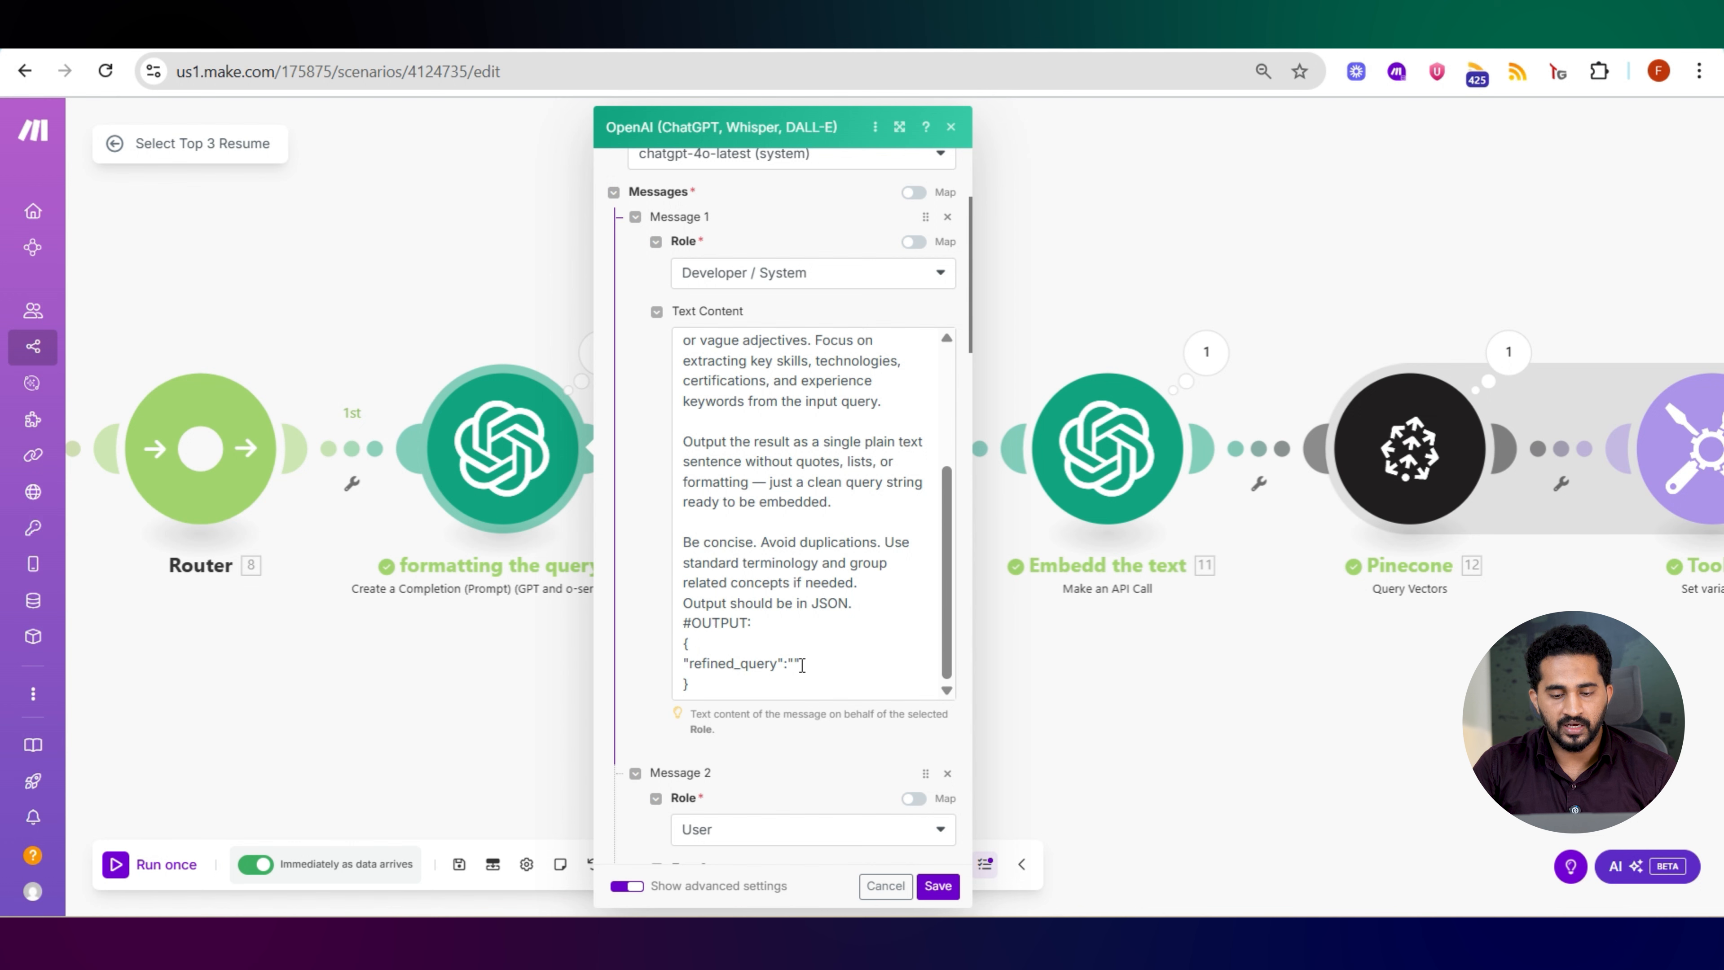
- Review the formatting the query module's user message and response format, close it unchanged, and view its last run's input and output
scroll(835, 667, "down", 5)
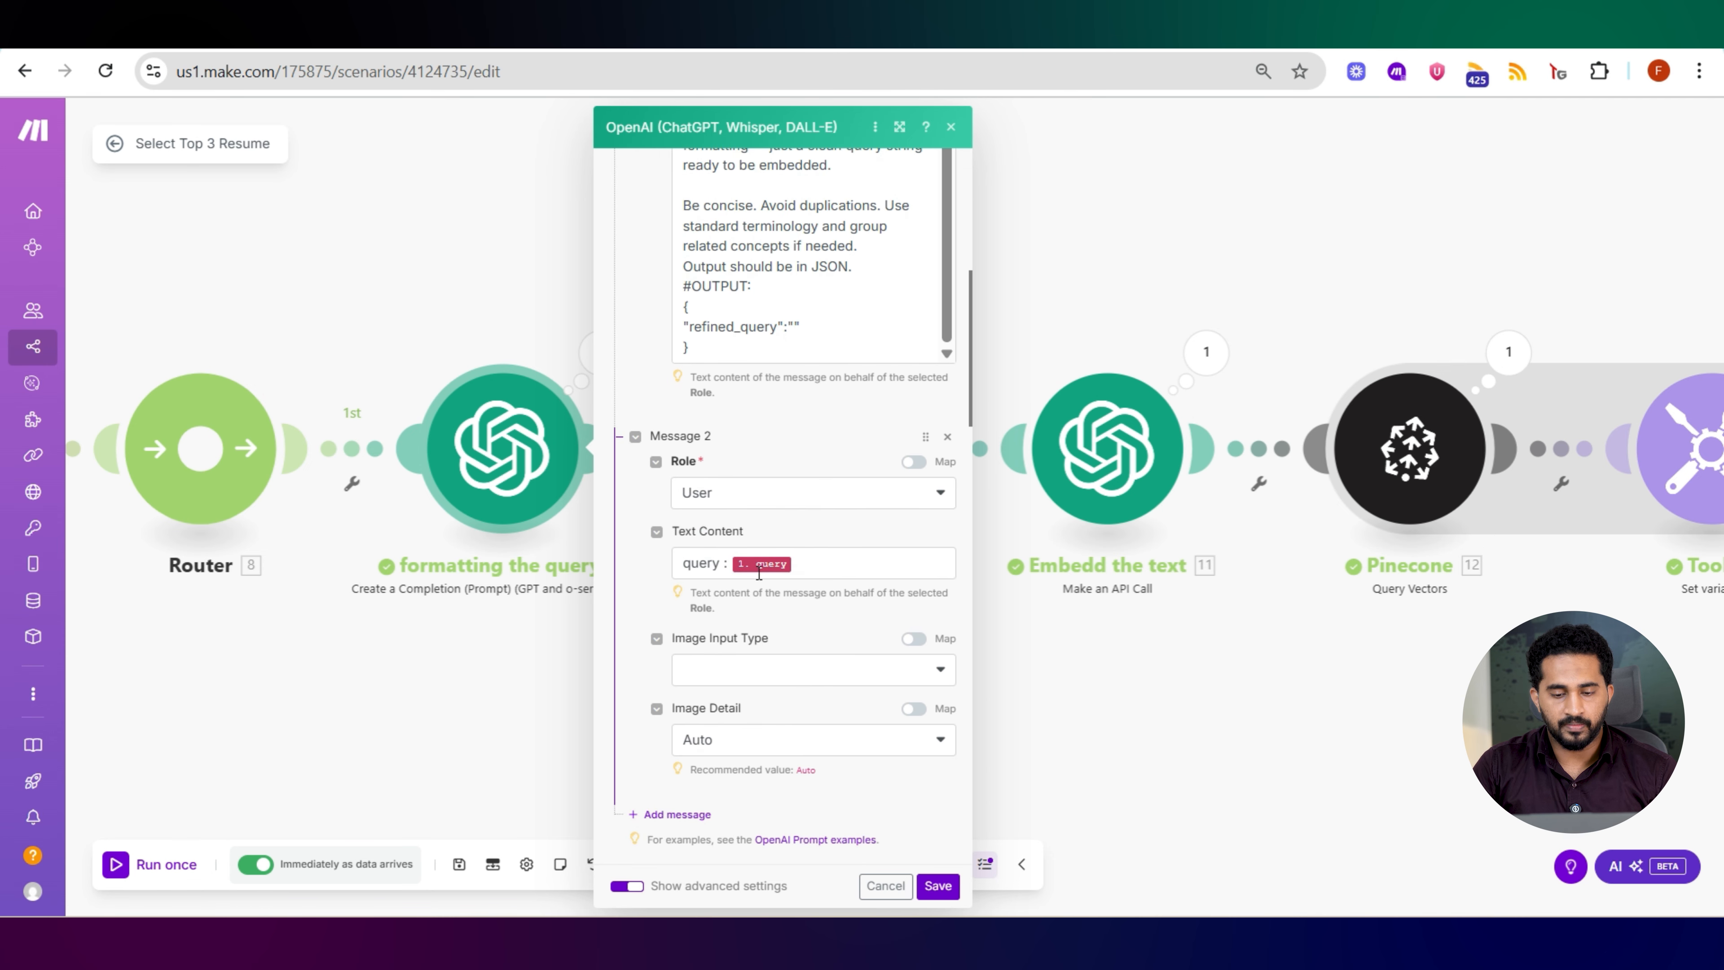
scroll(797, 715, "down", 3)
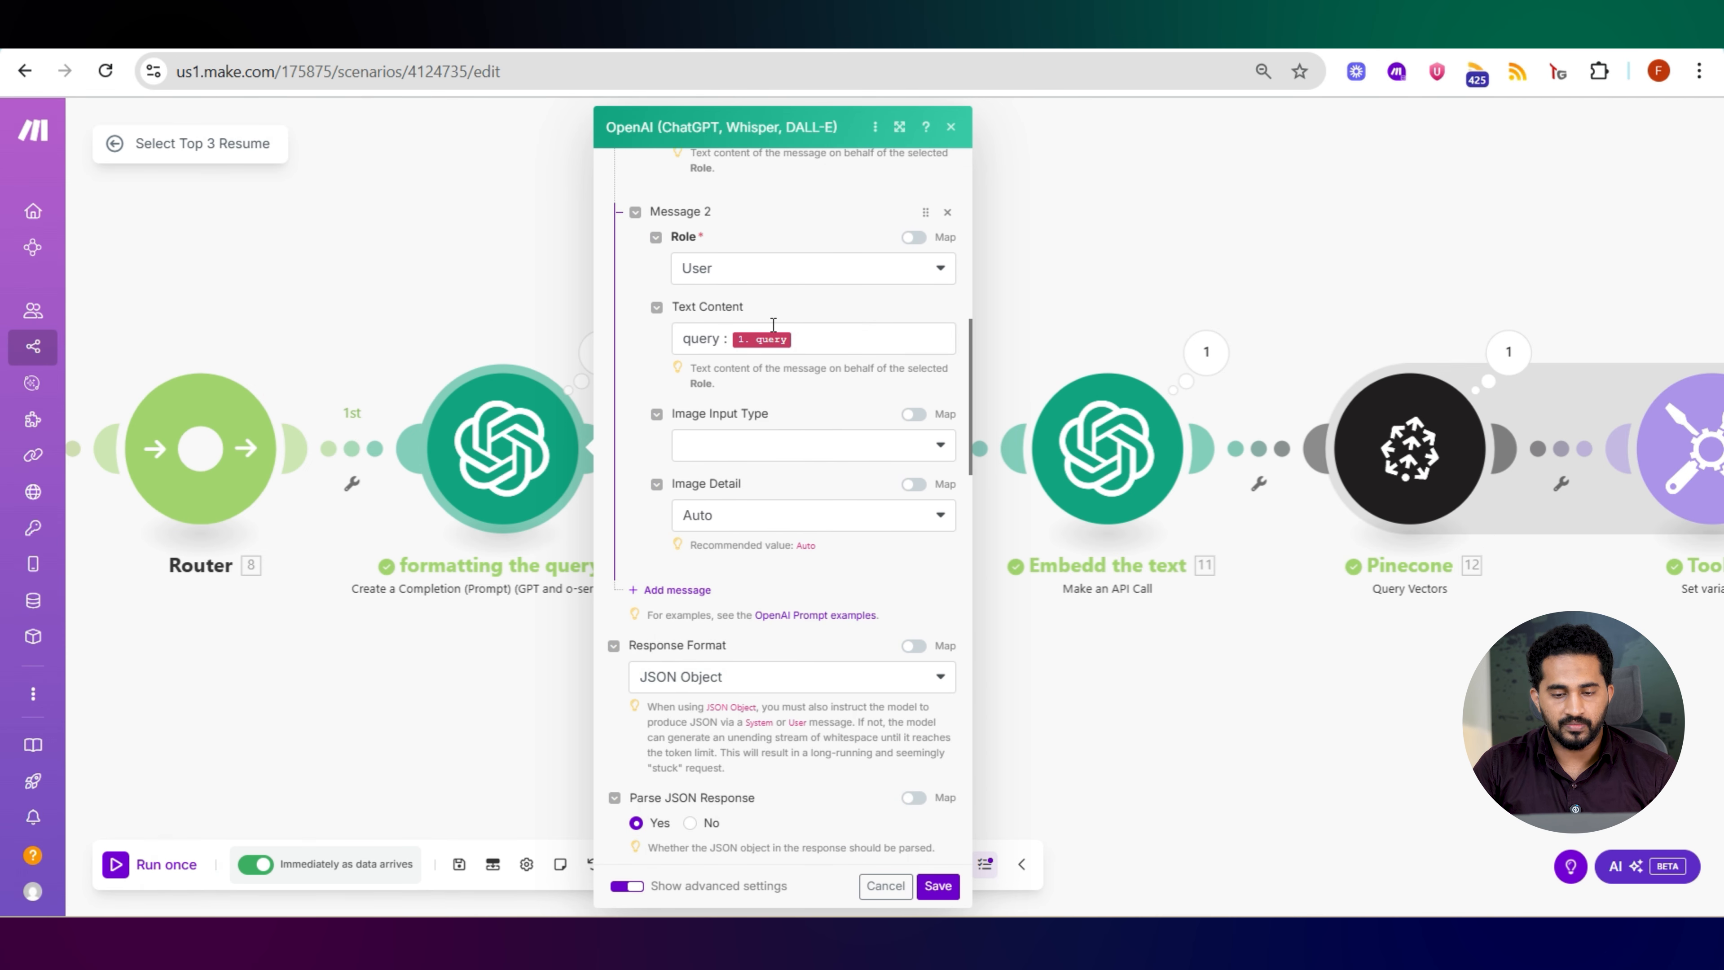
scroll(790, 717, "down", 3)
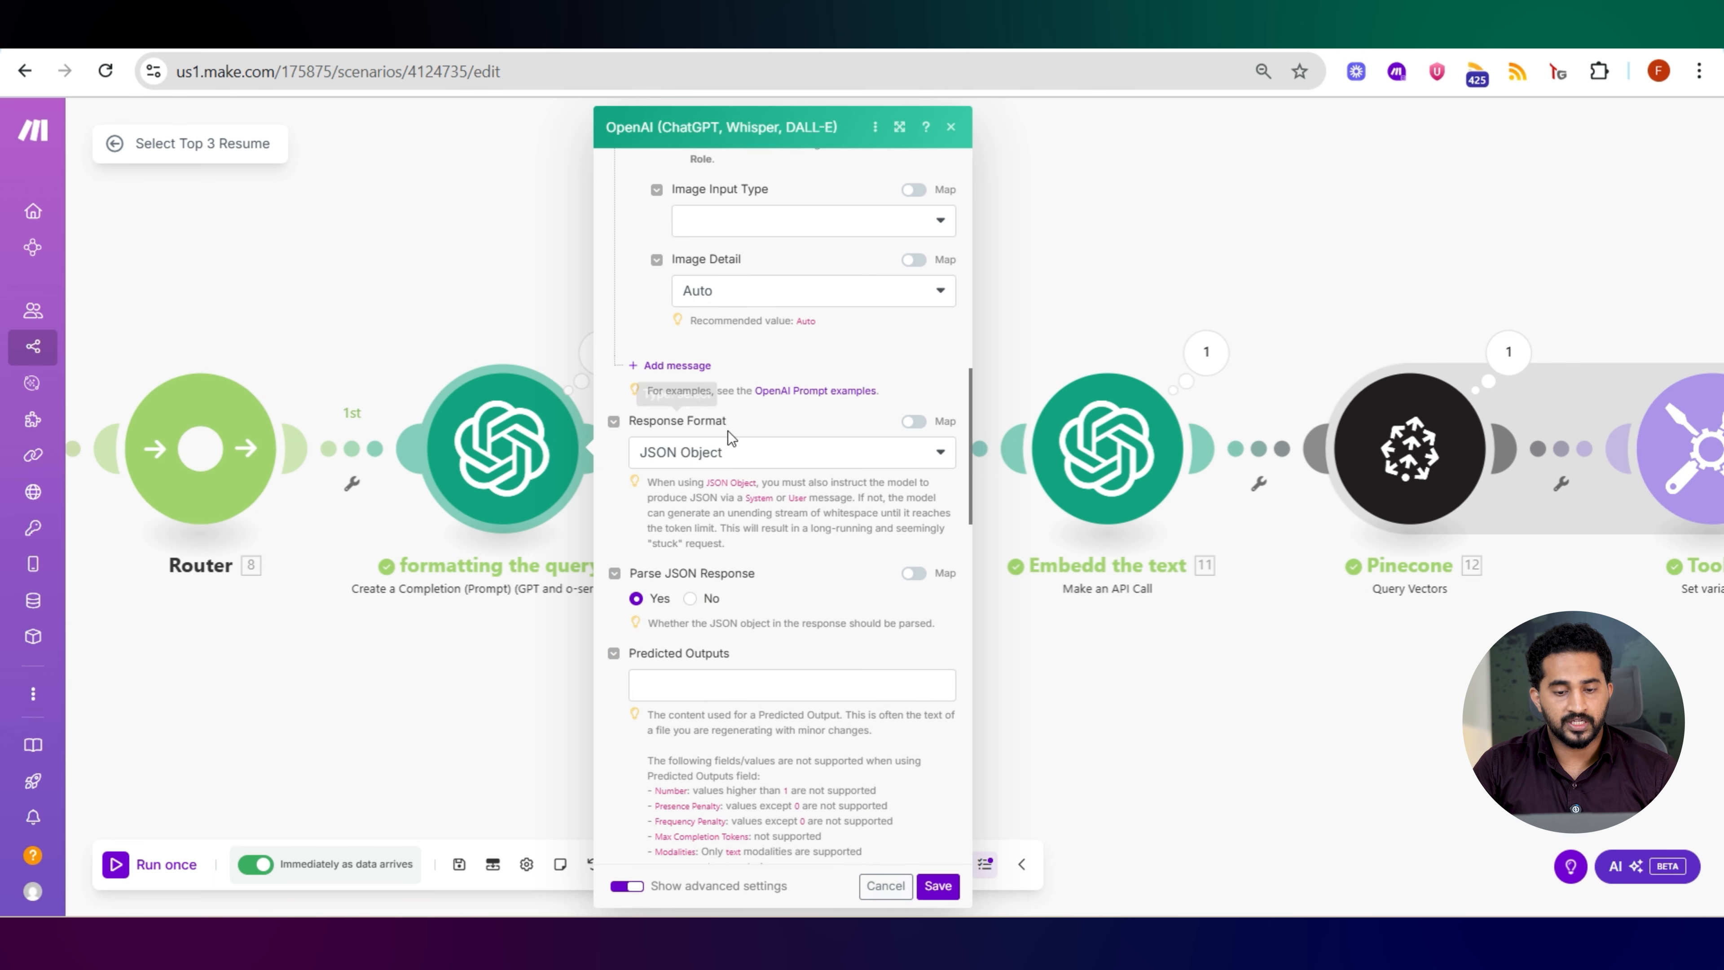
scroll(778, 486, "down", 3)
left_click(885, 885)
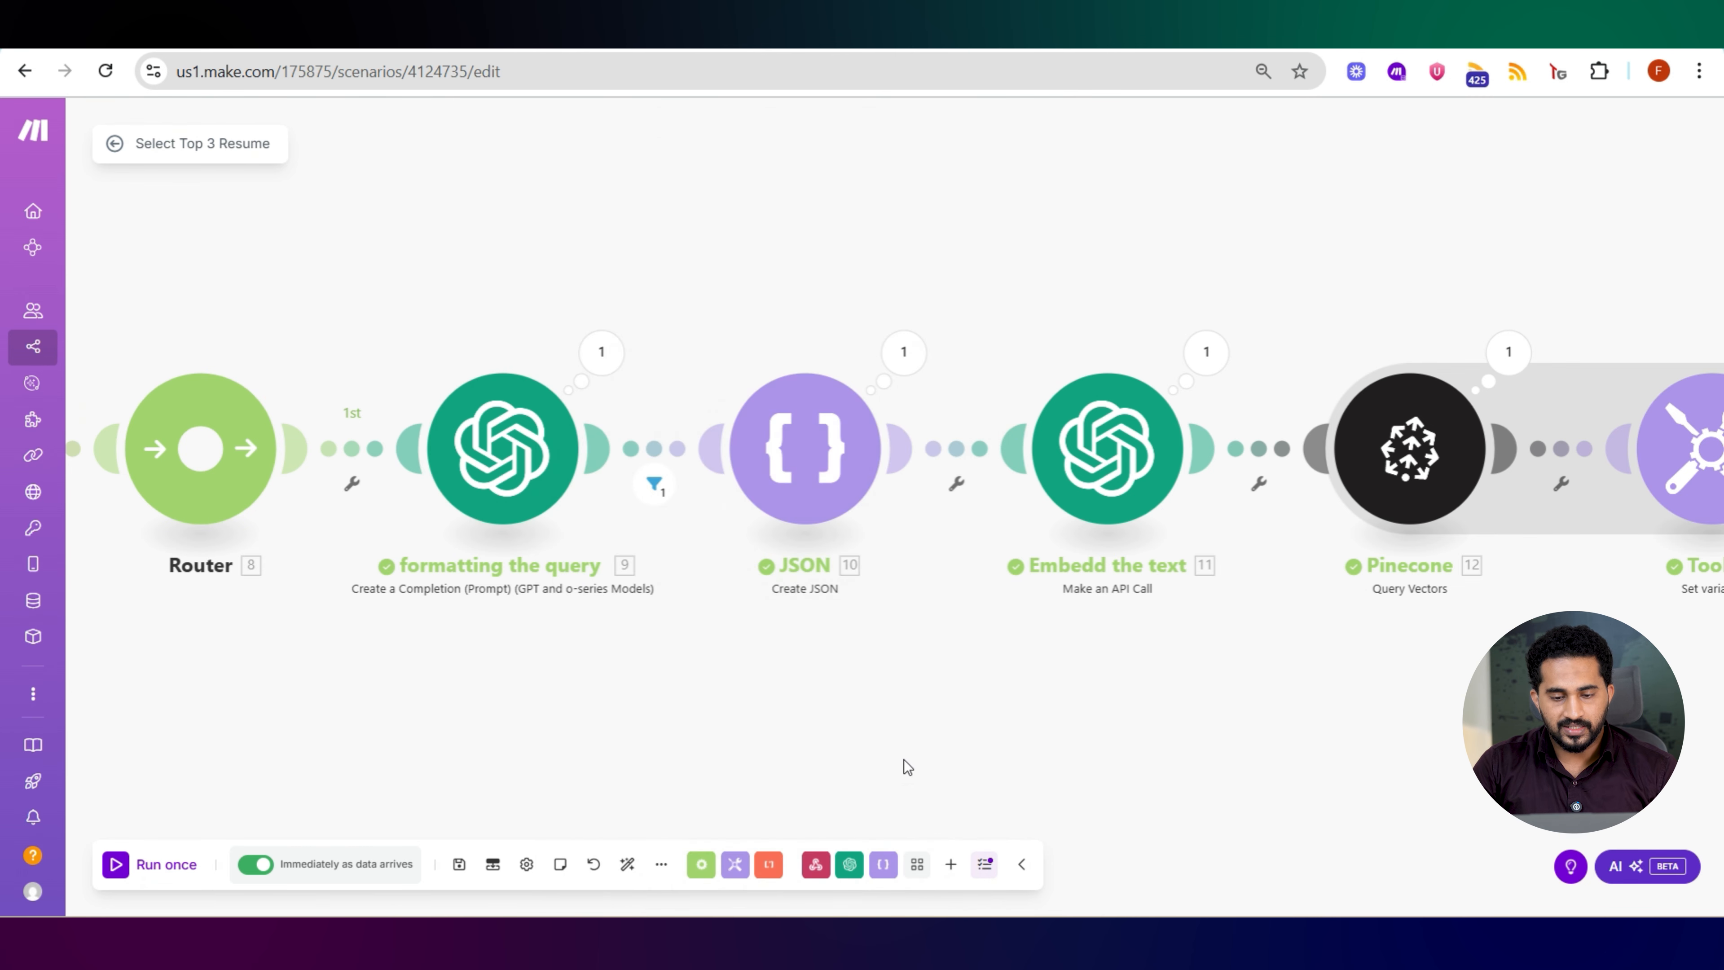
left_click(546, 337)
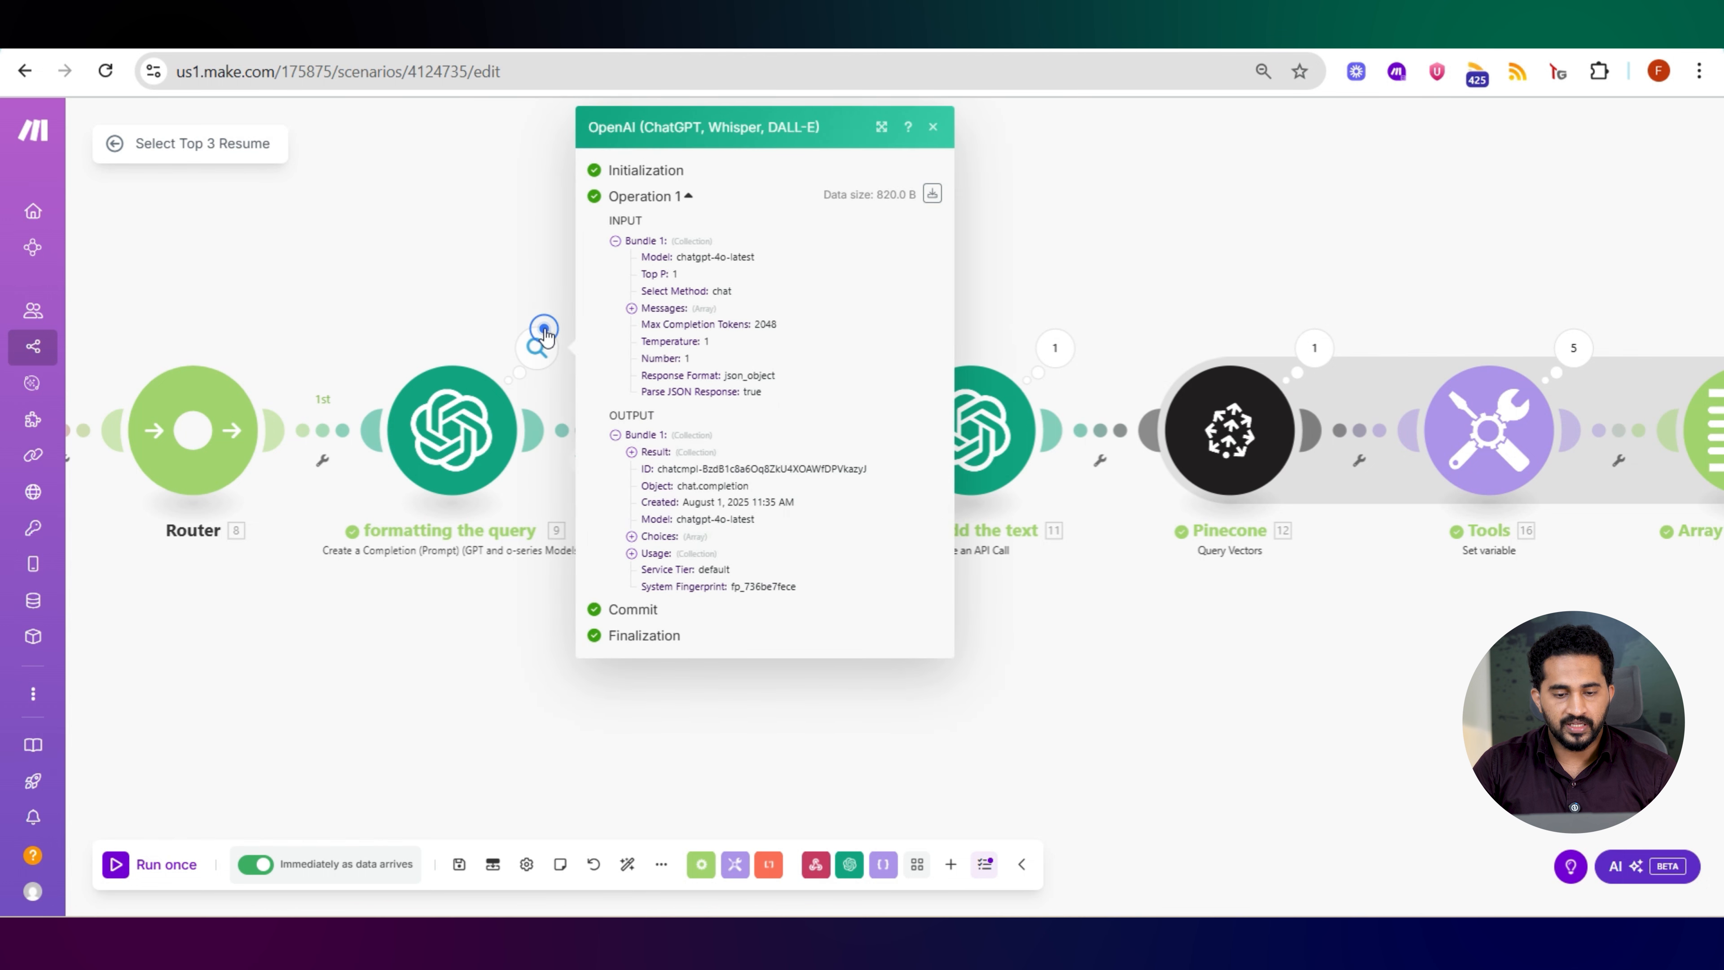
left_click(498, 266)
- Check the Embedd the text module's API call settings and the preceding Create JSON module's input, model and encoding format
left_click(952, 422)
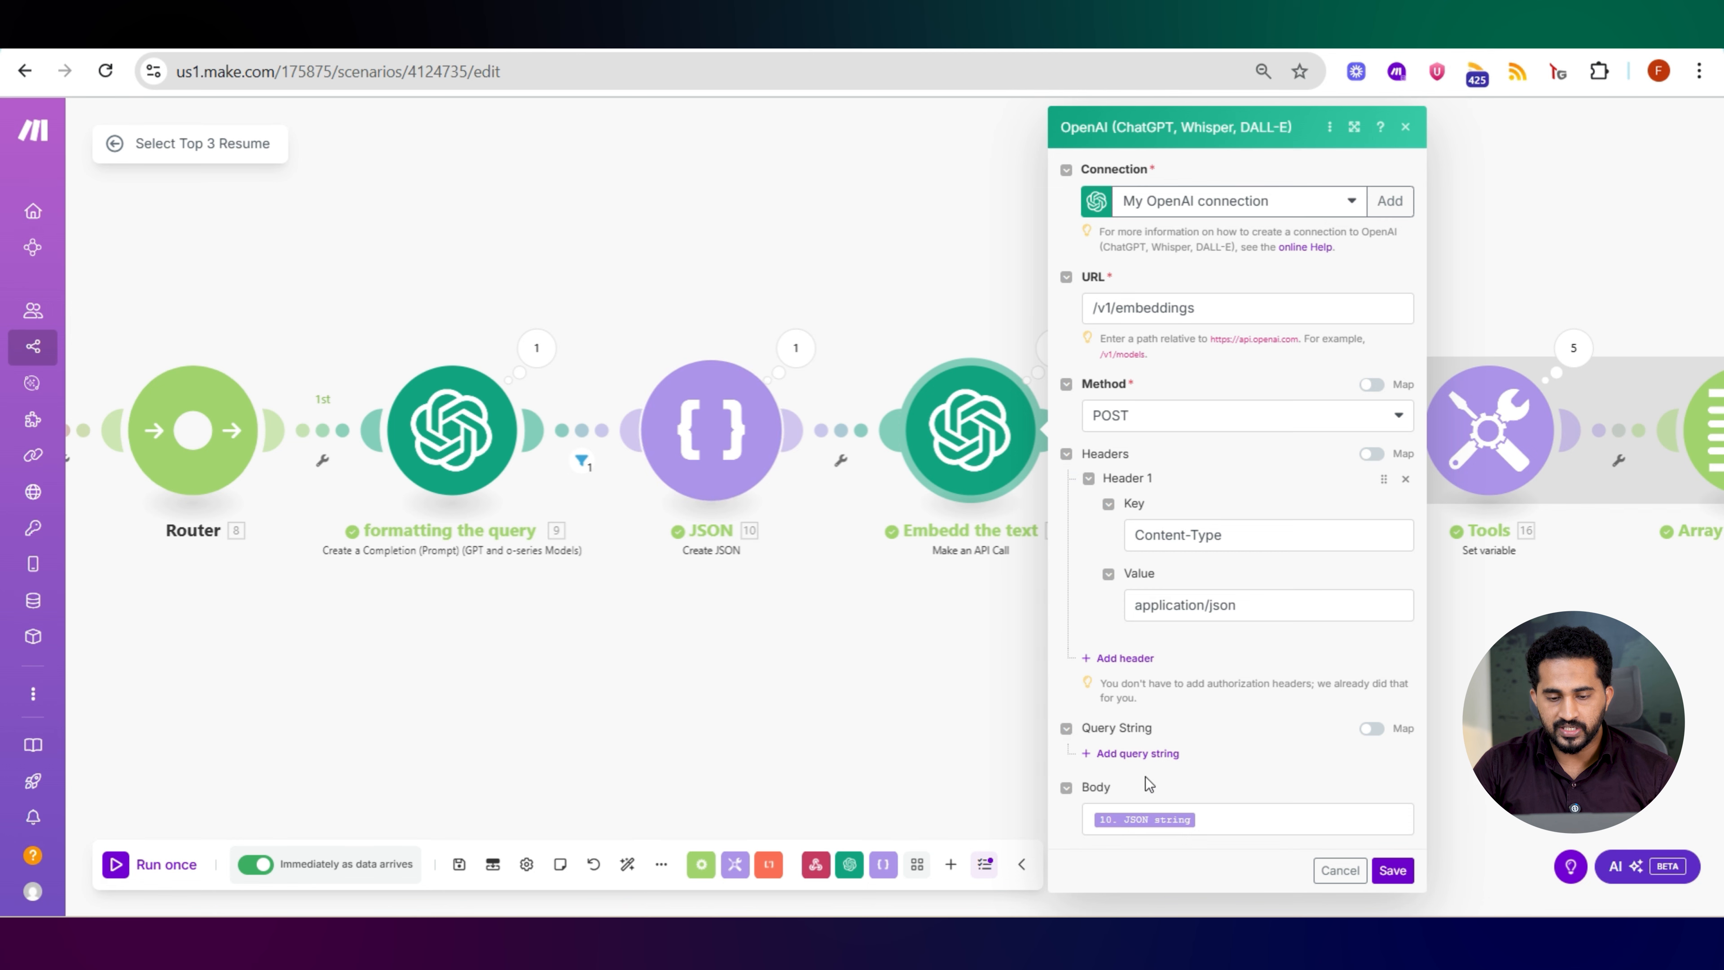
left_click(721, 478)
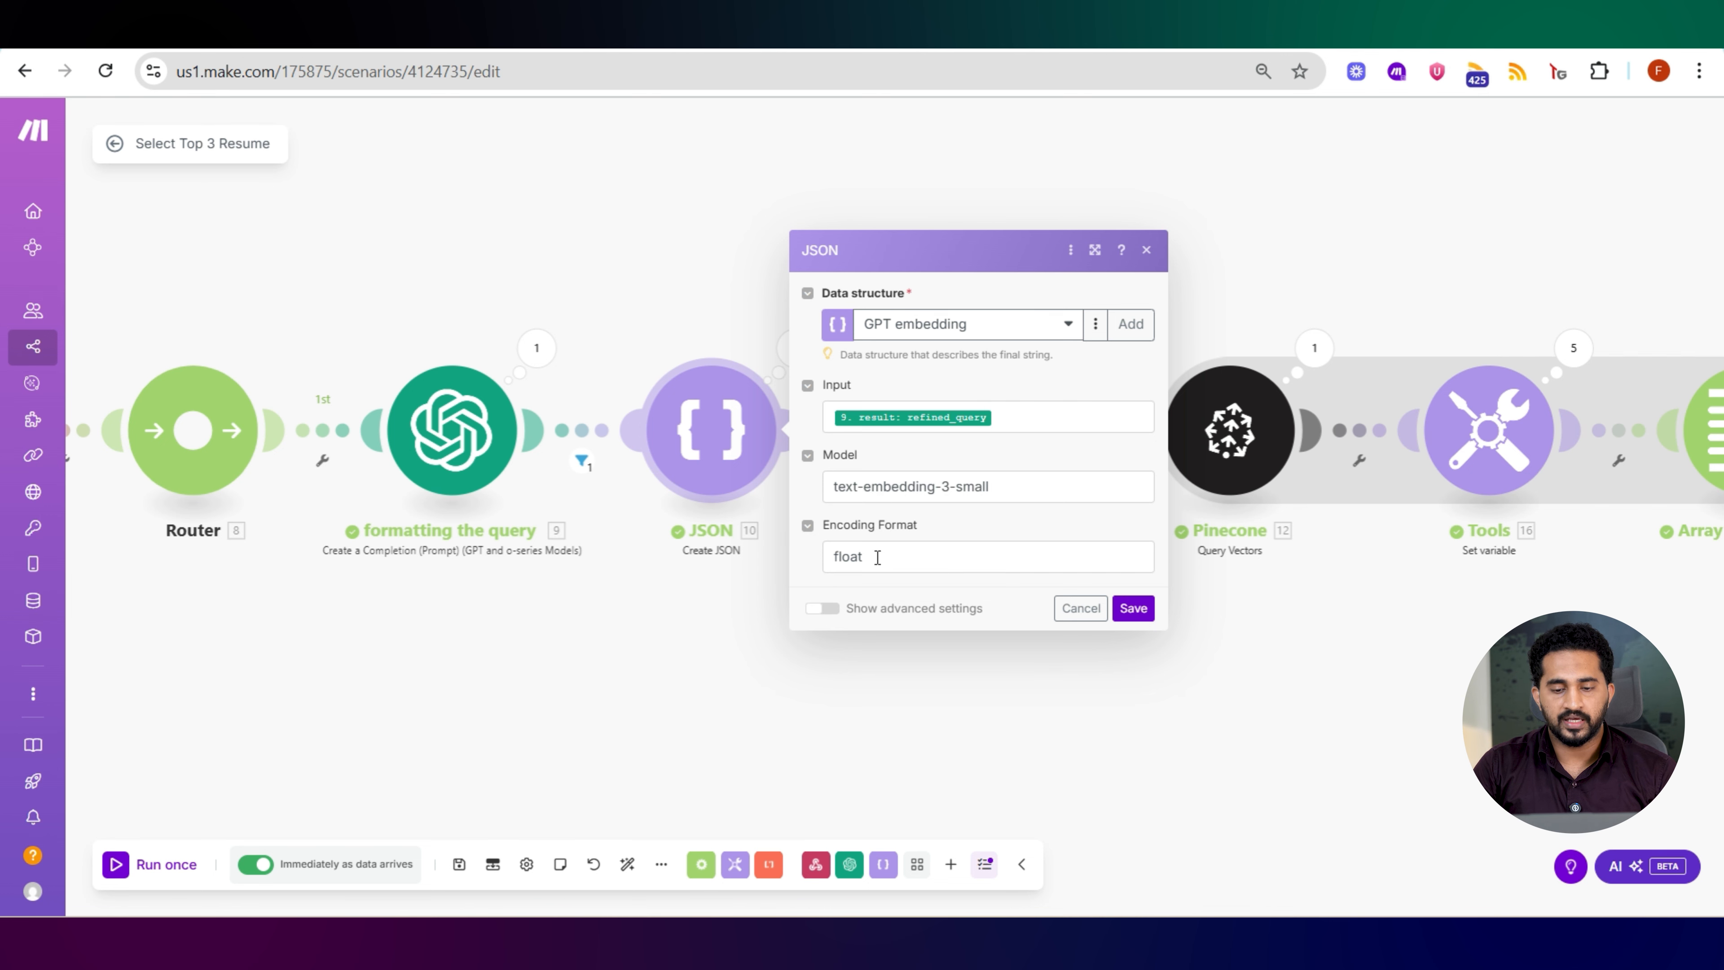
left_click(1080, 607)
- Expand the Embedd the text module's output body down to the embedding array, look through its values and close the run details
left_click(743, 392)
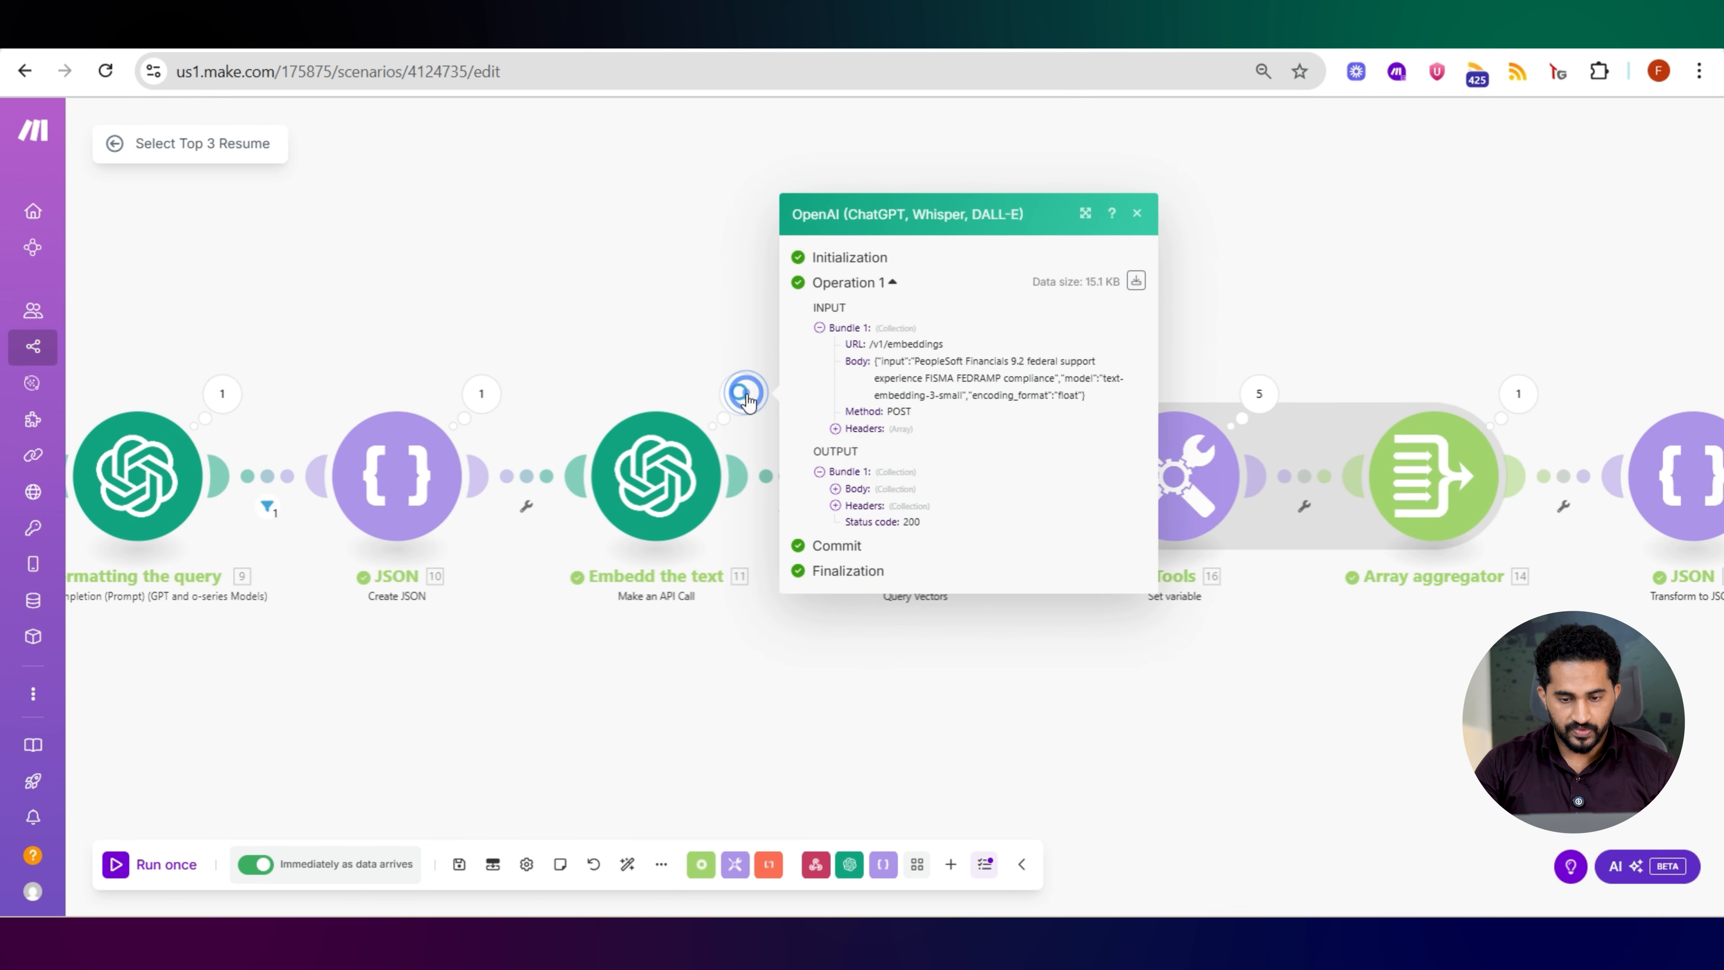
left_click(876, 487)
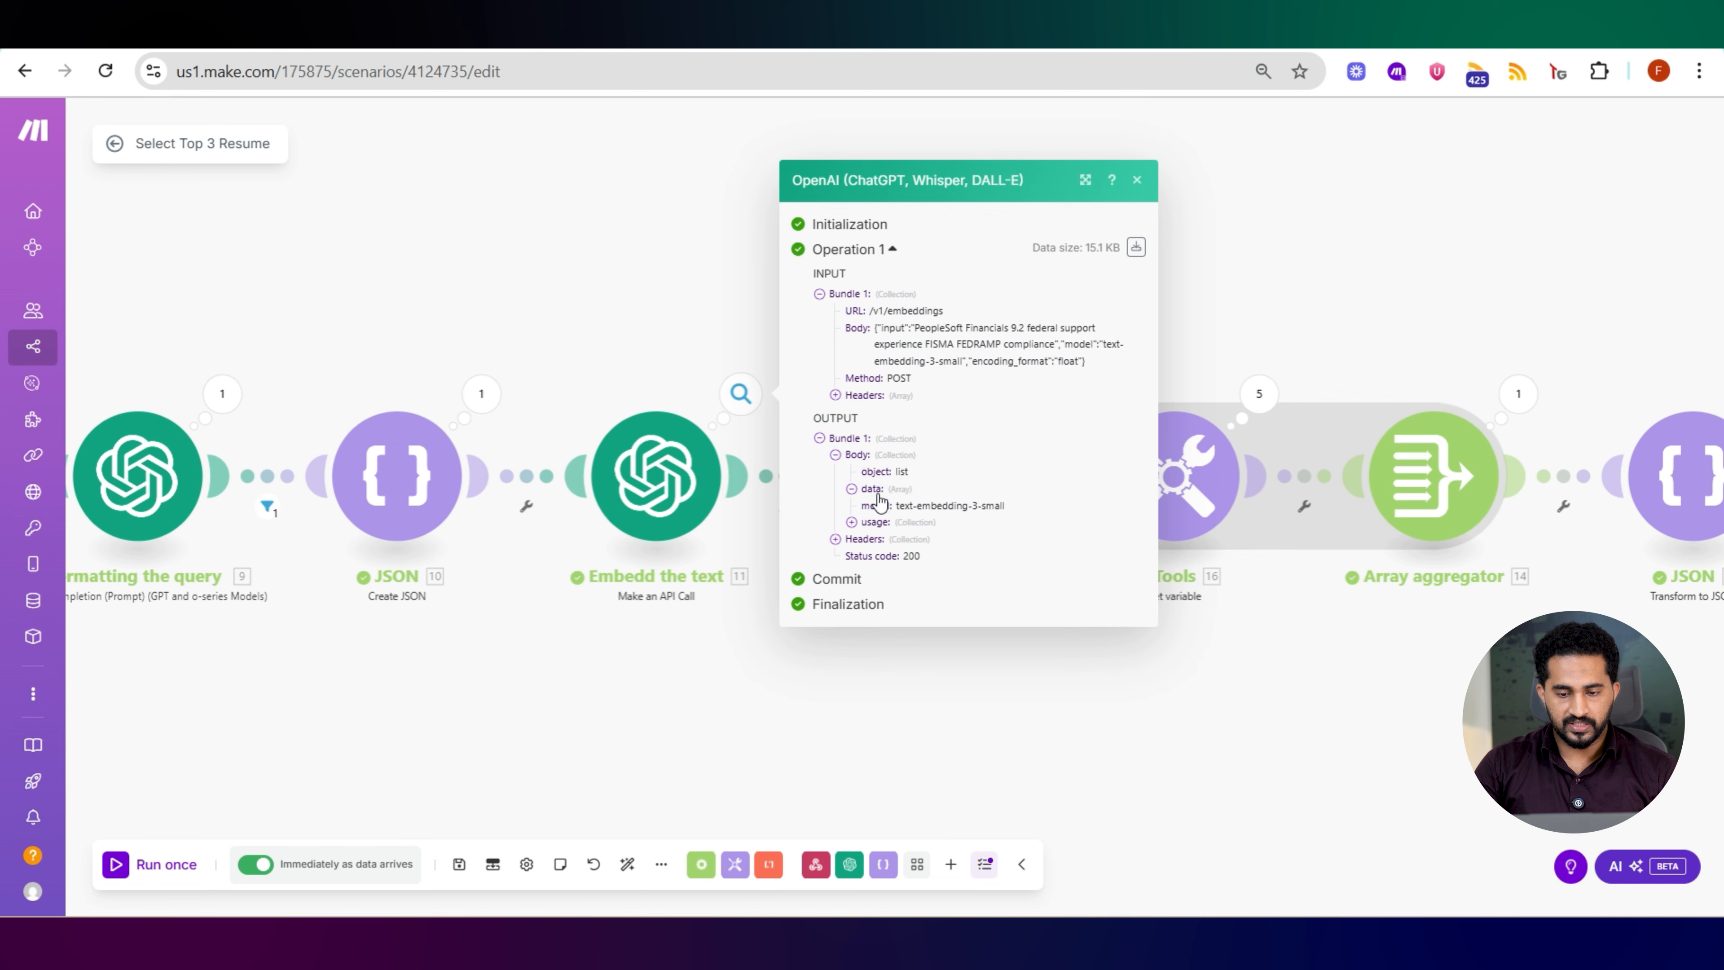
left_click(938, 498)
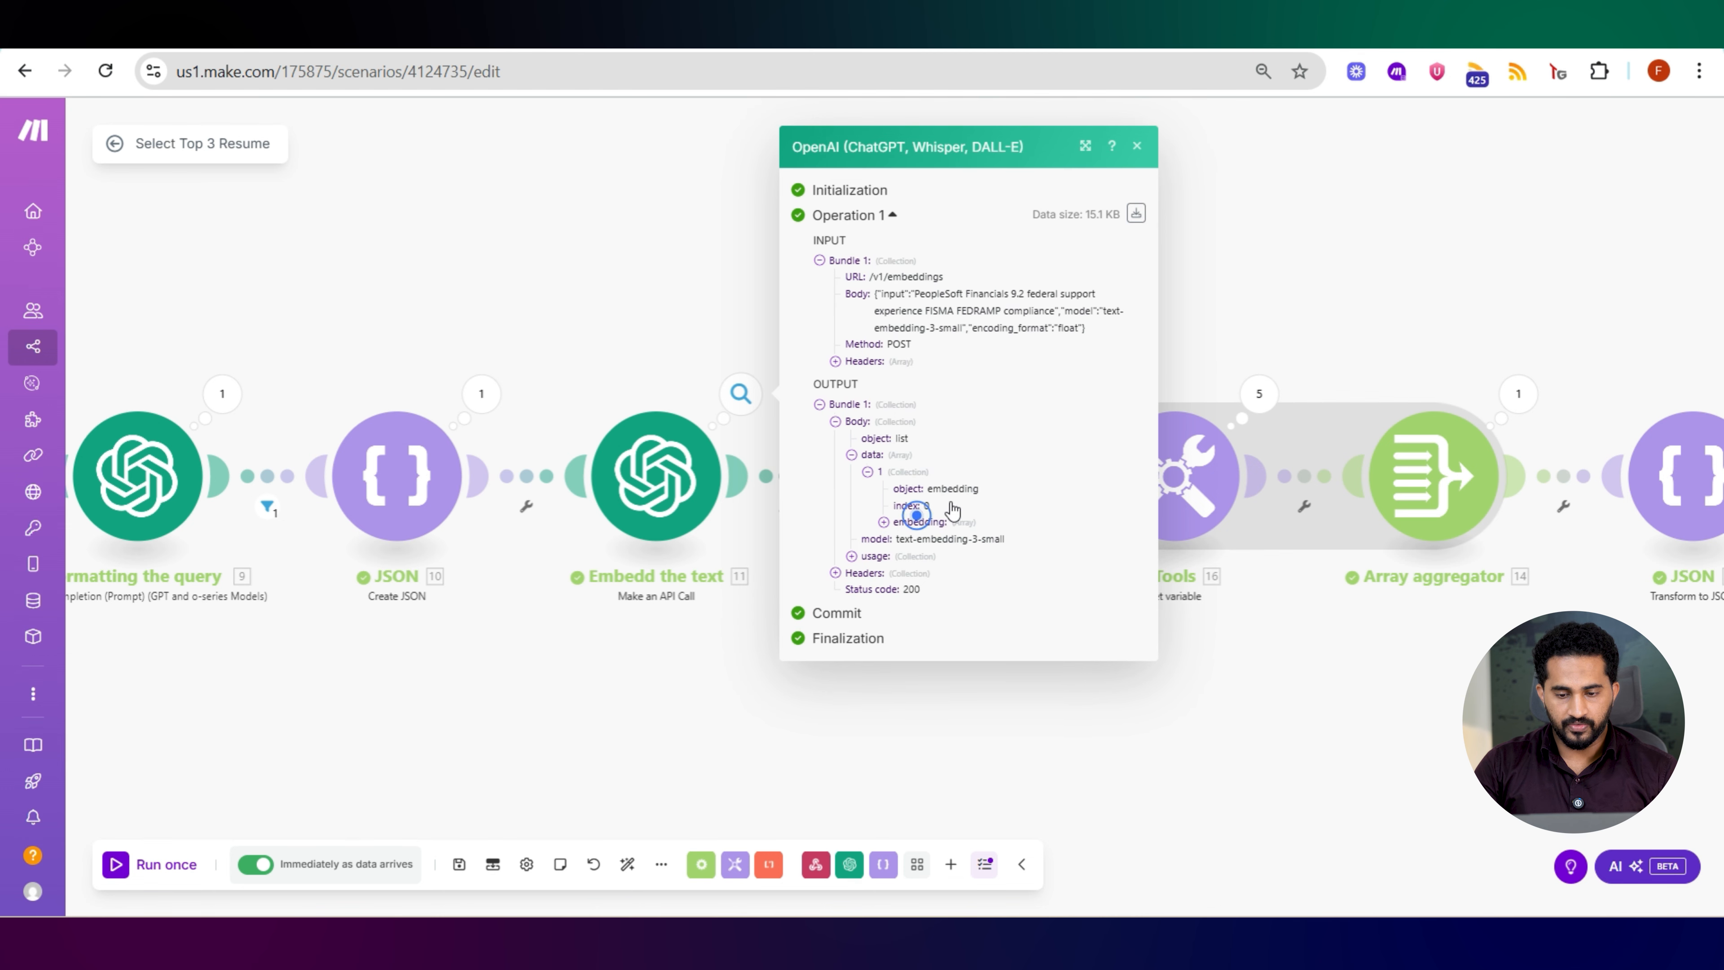
left_click(913, 521)
scroll(963, 518, "down", 5)
scroll(963, 518, "down", 5)
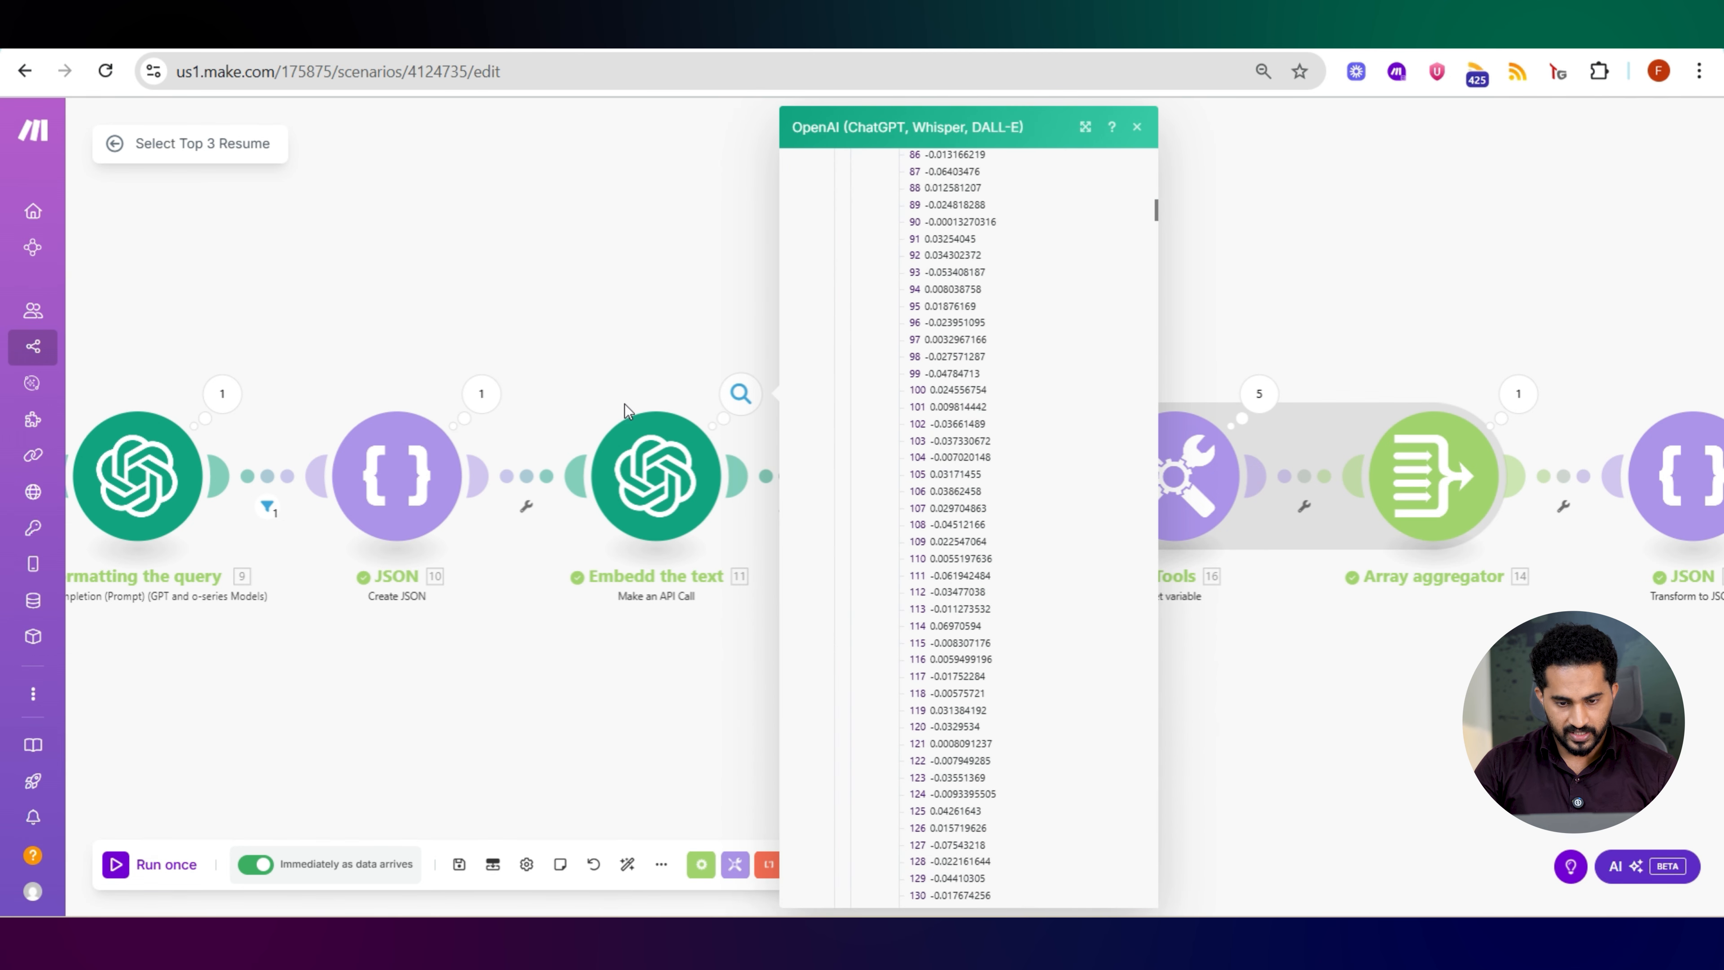
scroll(801, 376, "down", 9)
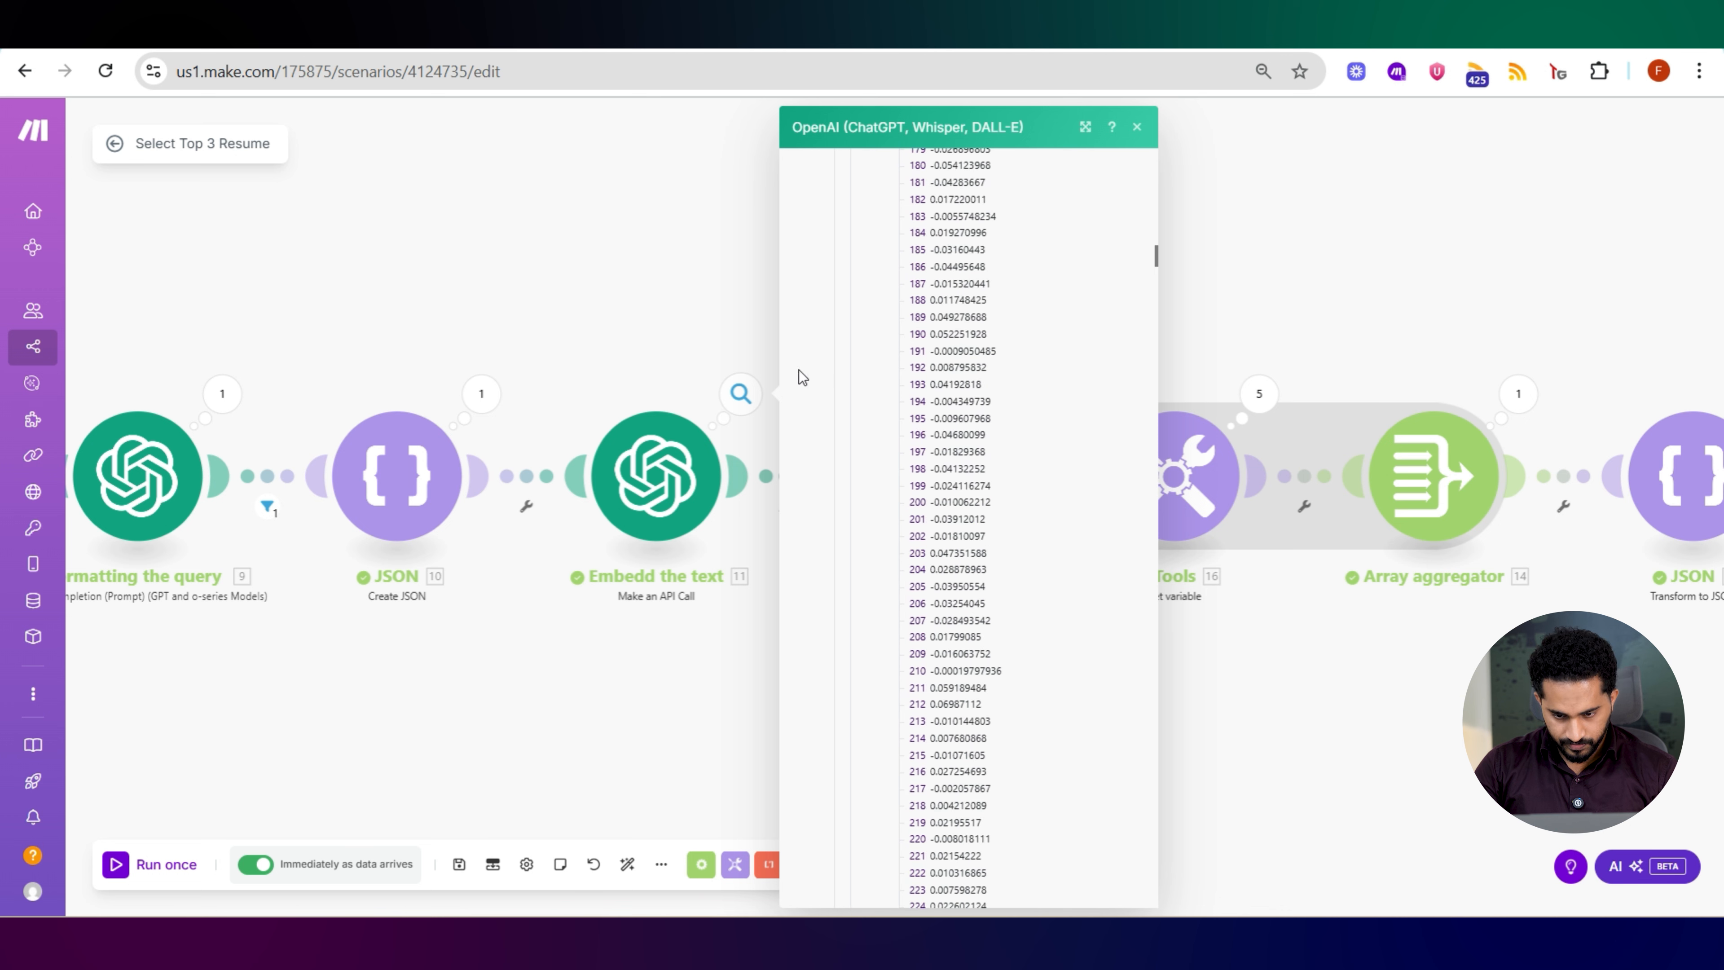
left_click(671, 271)
- Review the Pinecone Query Vectors module's vector mapping, metadata option and result limit, and close it without changes
left_click_drag(866, 284, 718, 274)
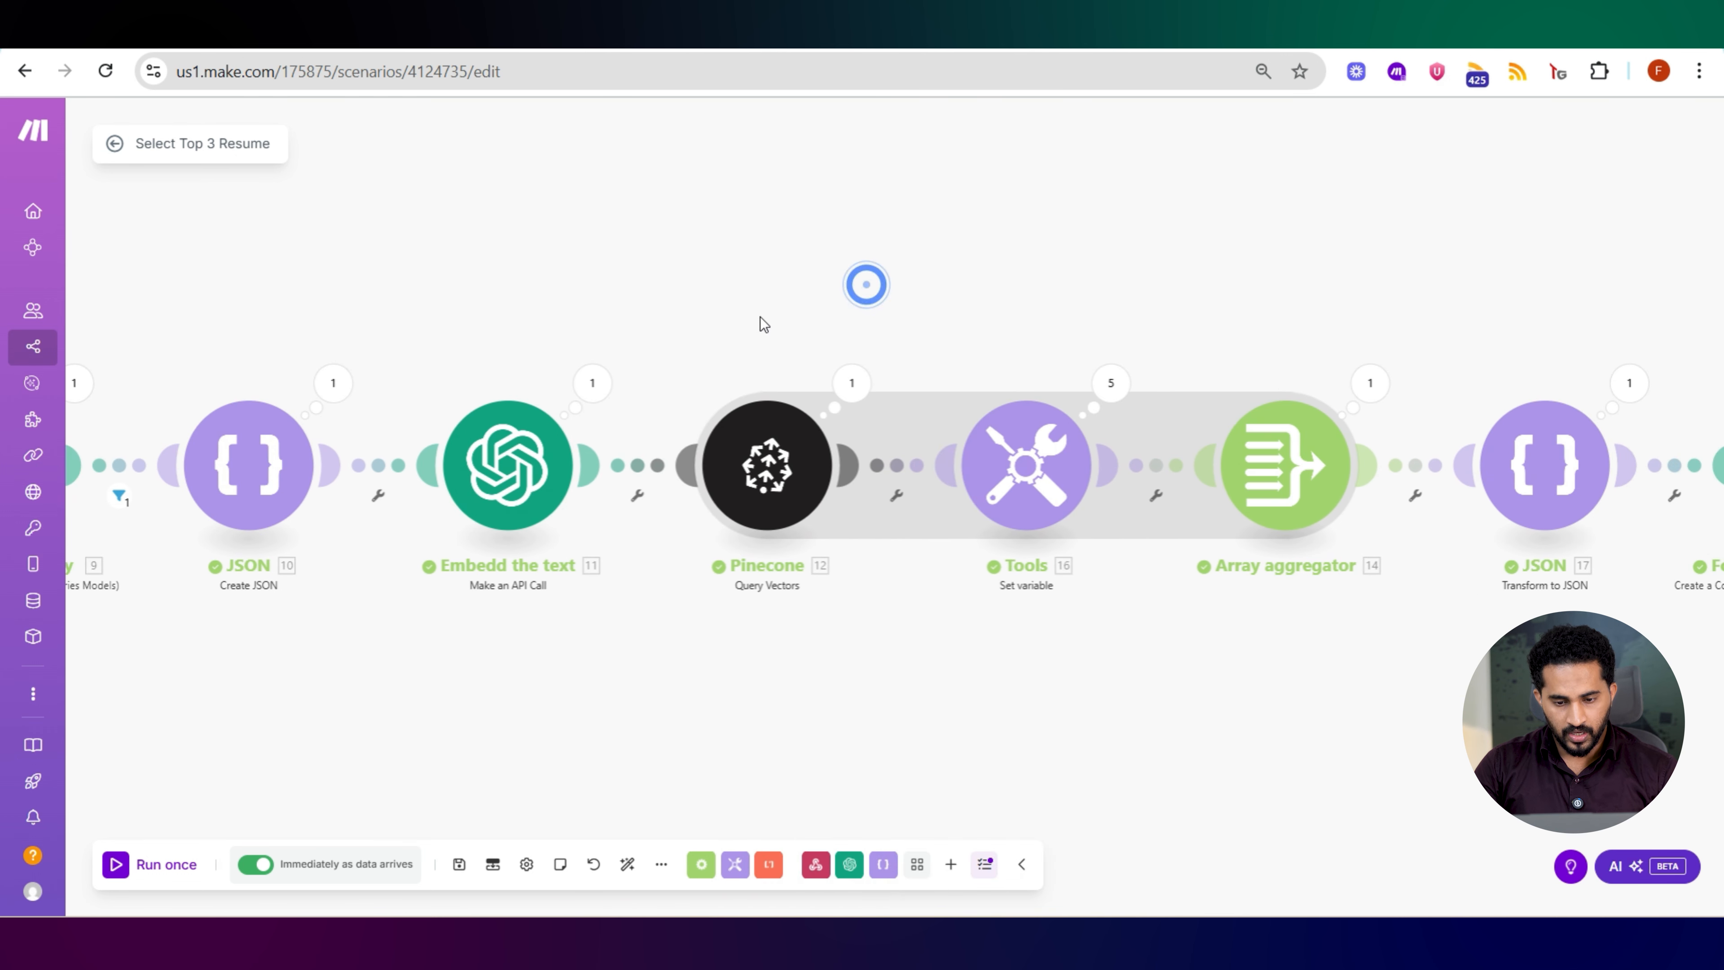
left_click(784, 449)
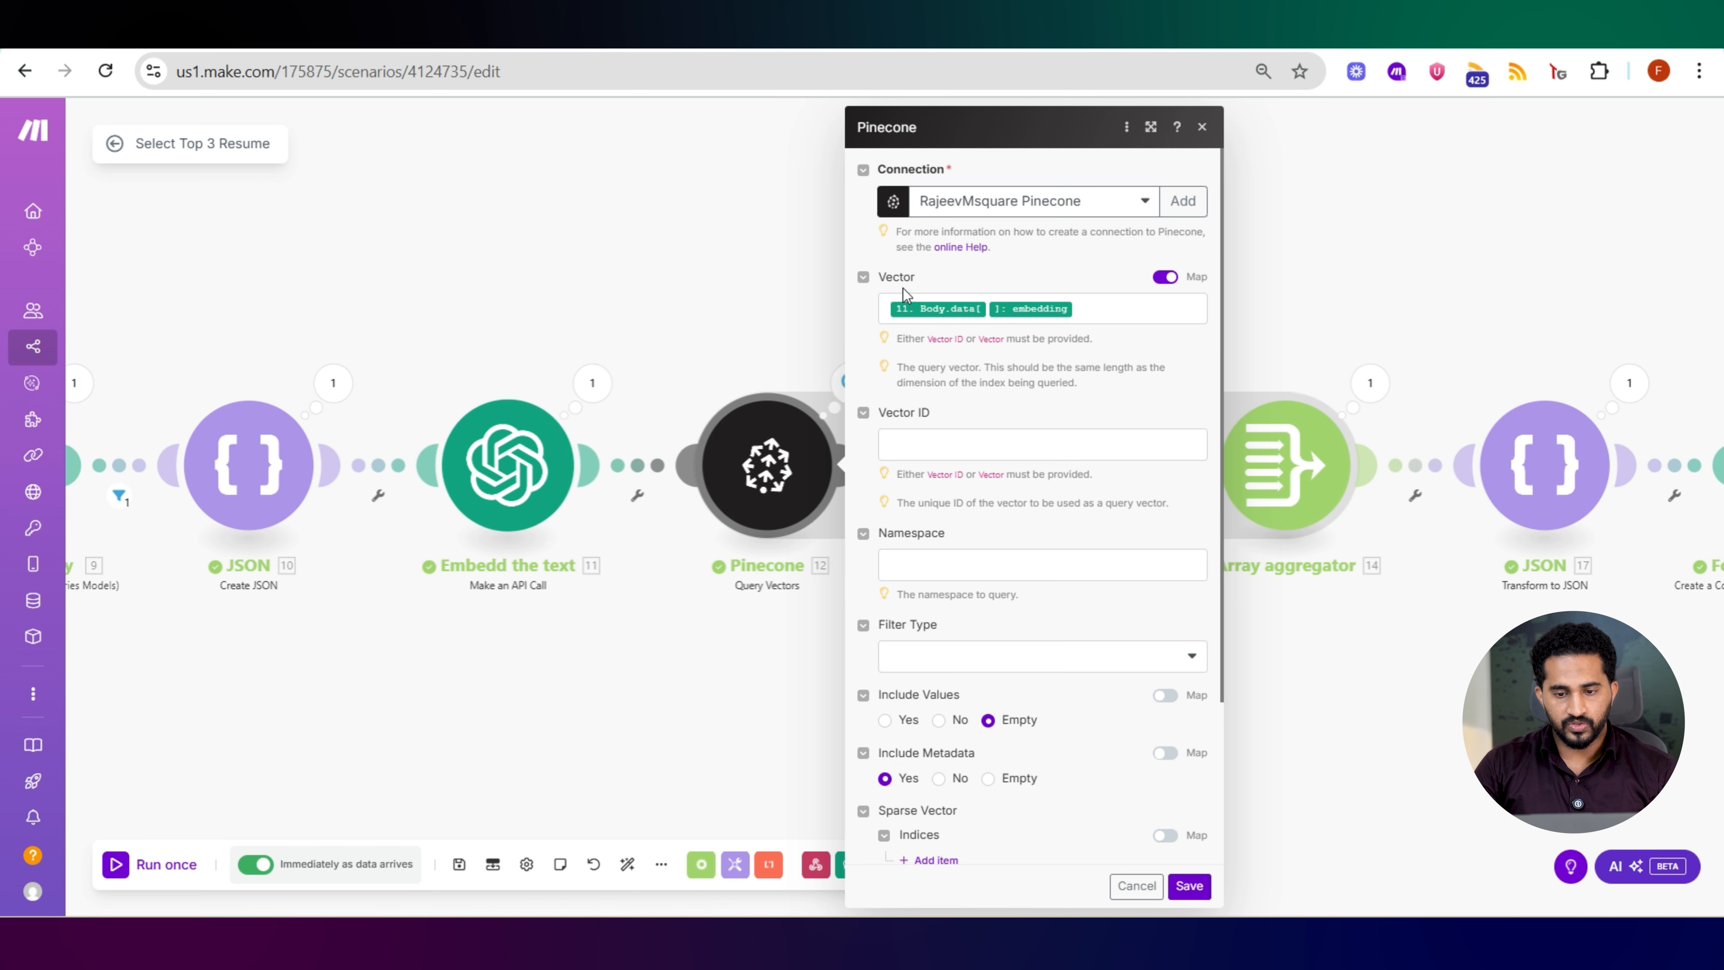
scroll(950, 439, "down", 3)
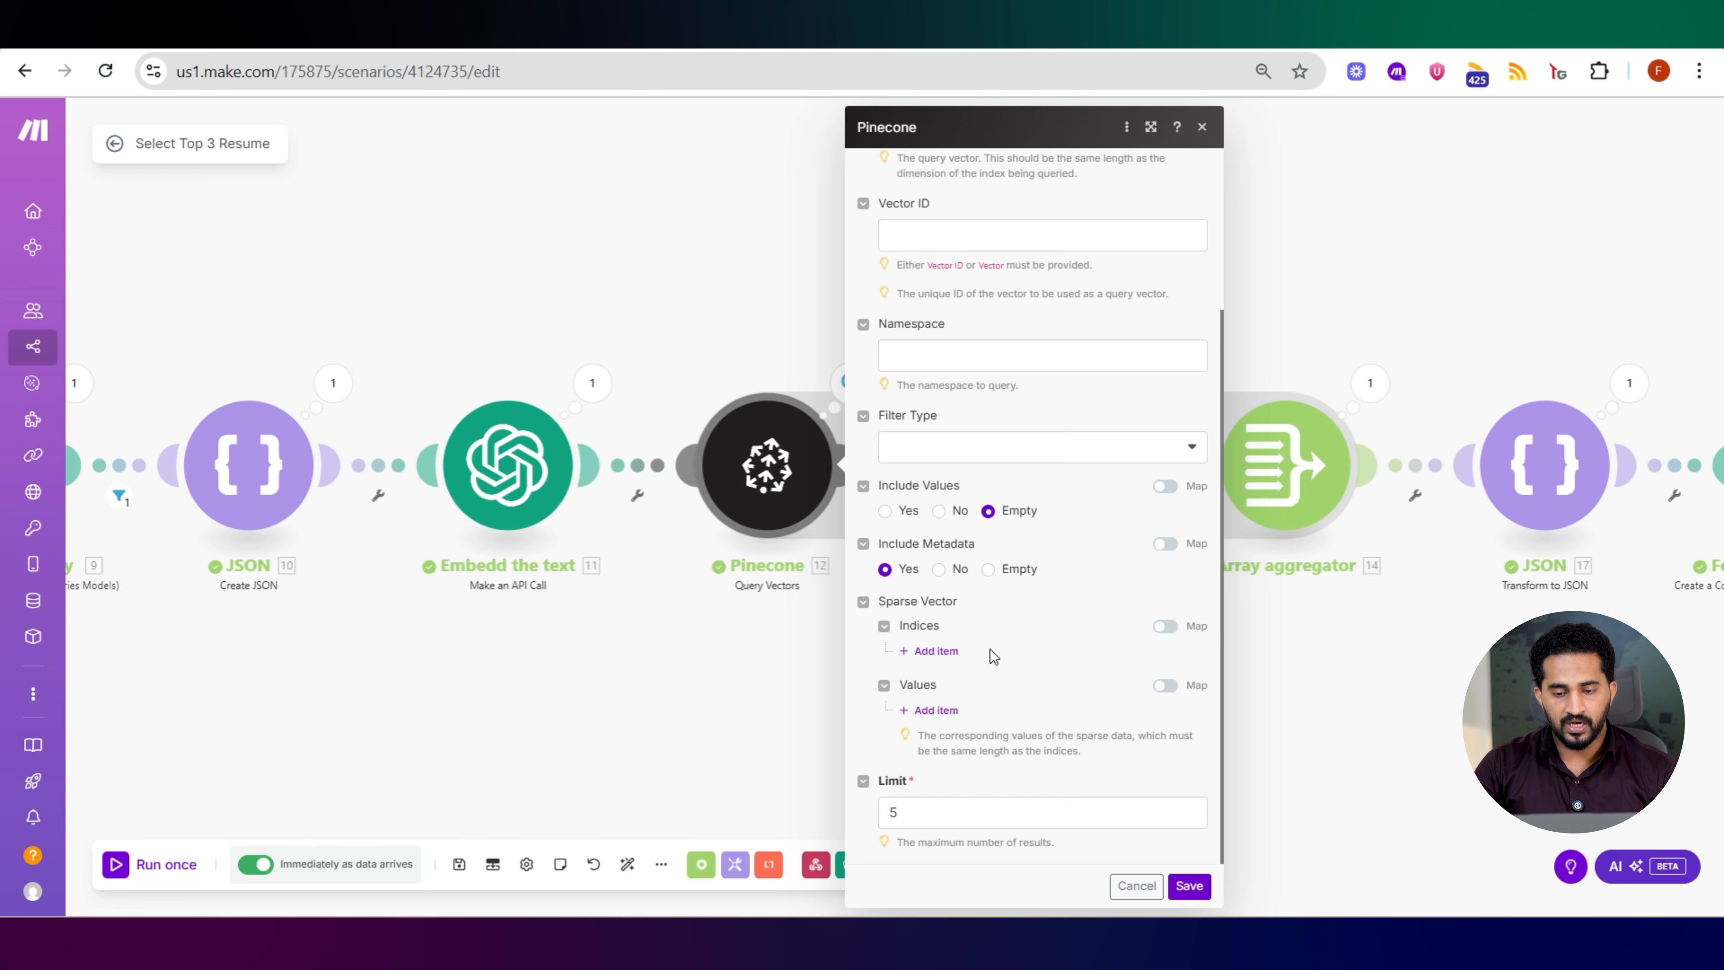
scroll(1073, 561, "up", 3)
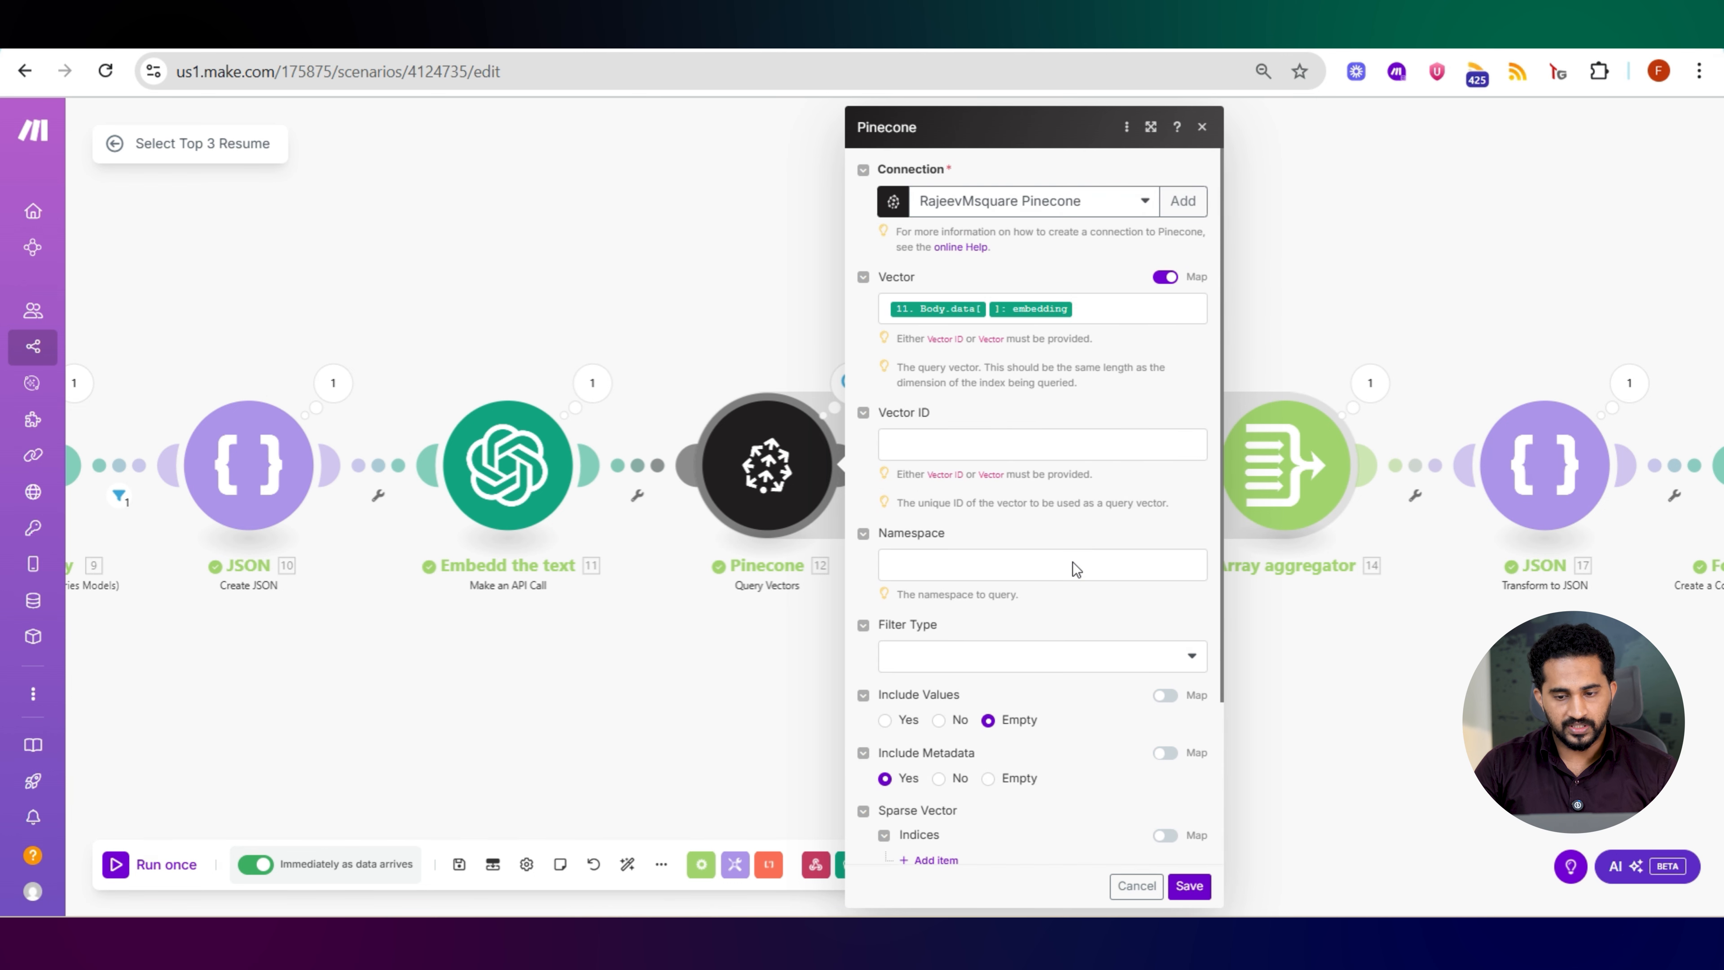
left_click(1136, 885)
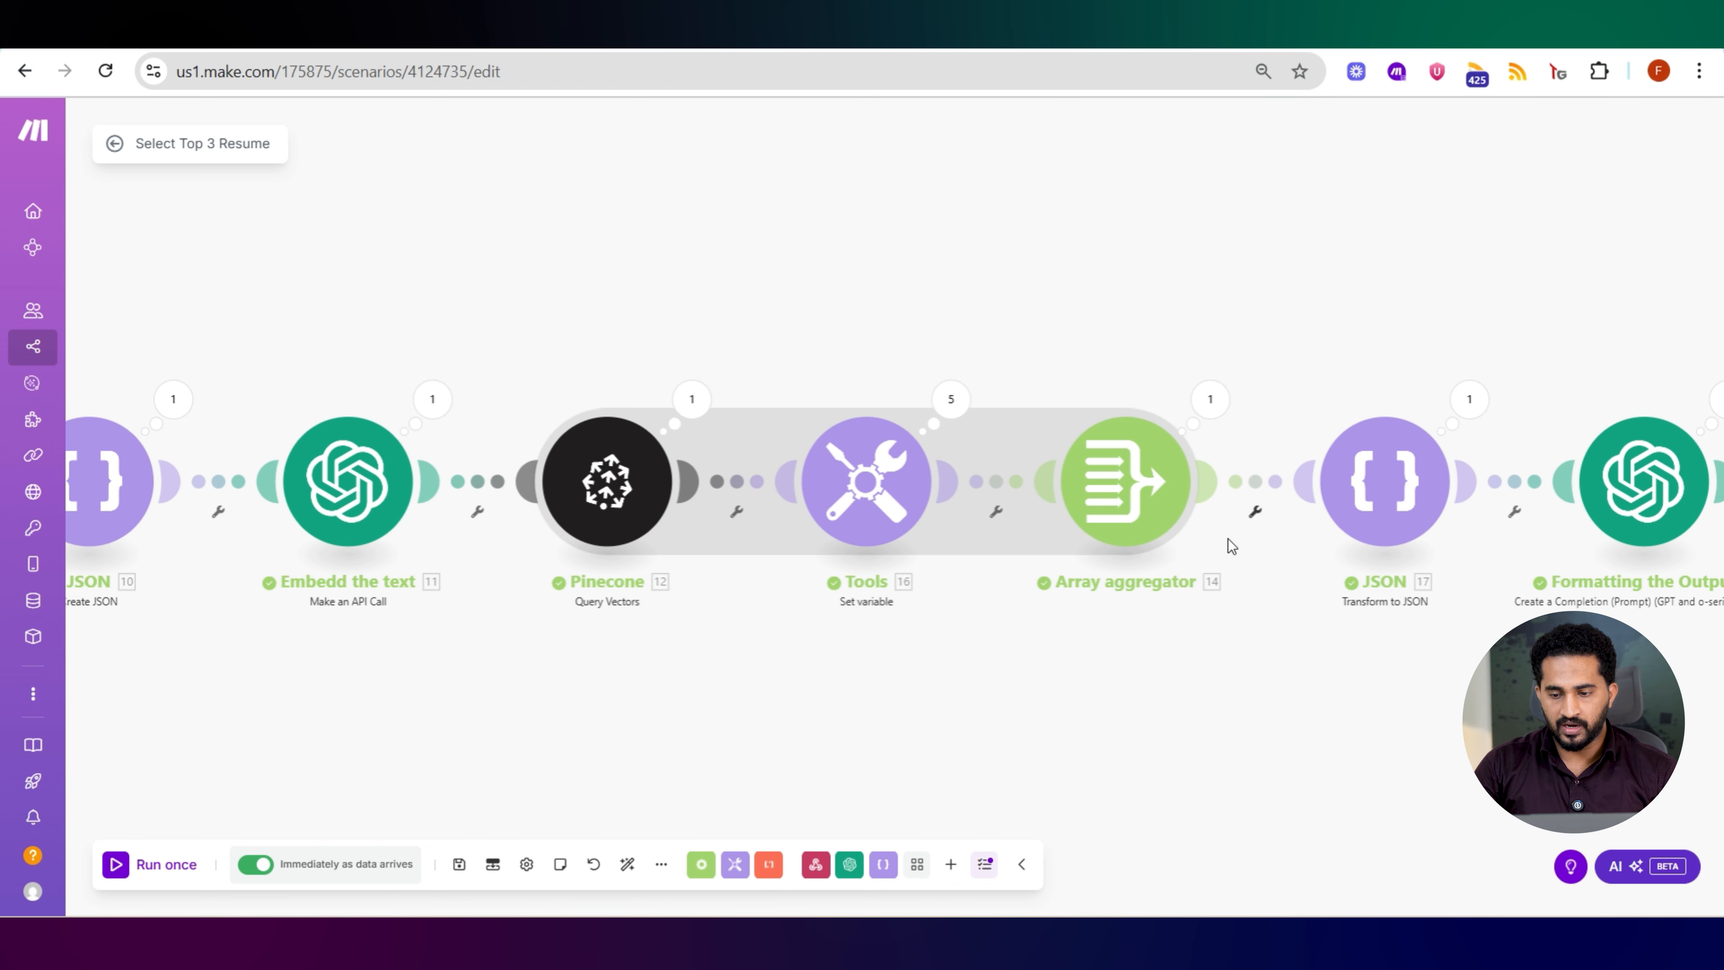
- Check the Set variable module and the Array aggregator's source module and aggregated fields, and proceed to the scenario's final modules
left_click_drag(1051, 633, 976, 644)
left_click(801, 543)
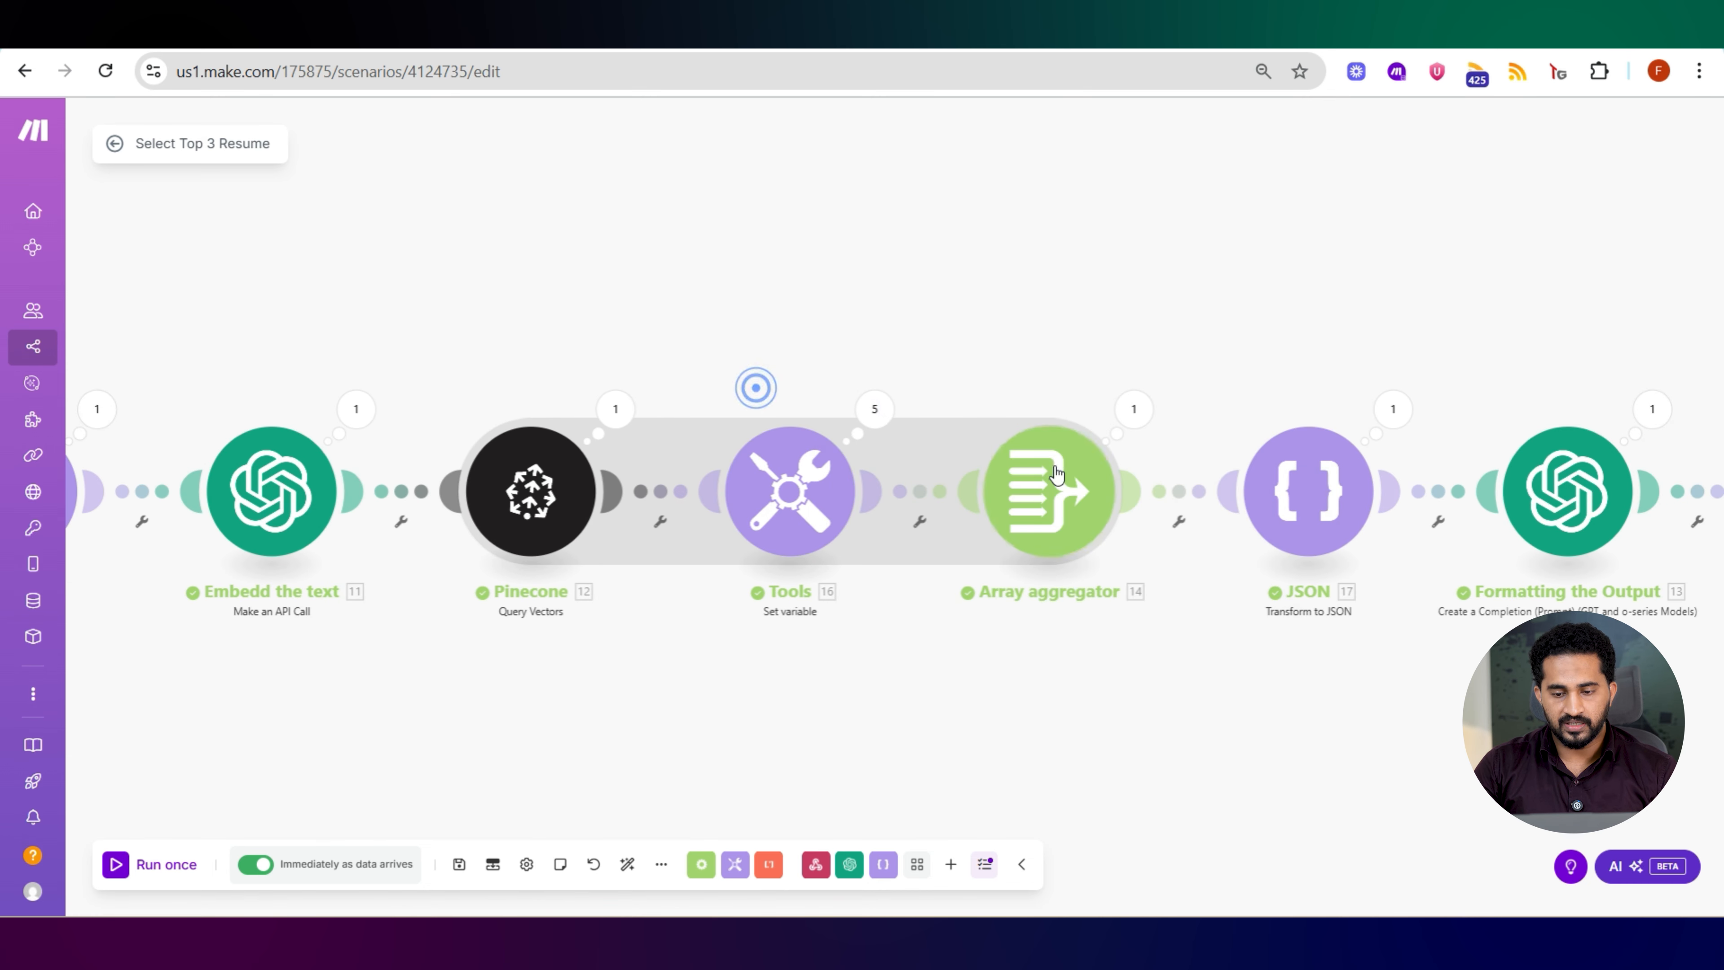
left_click(1046, 489)
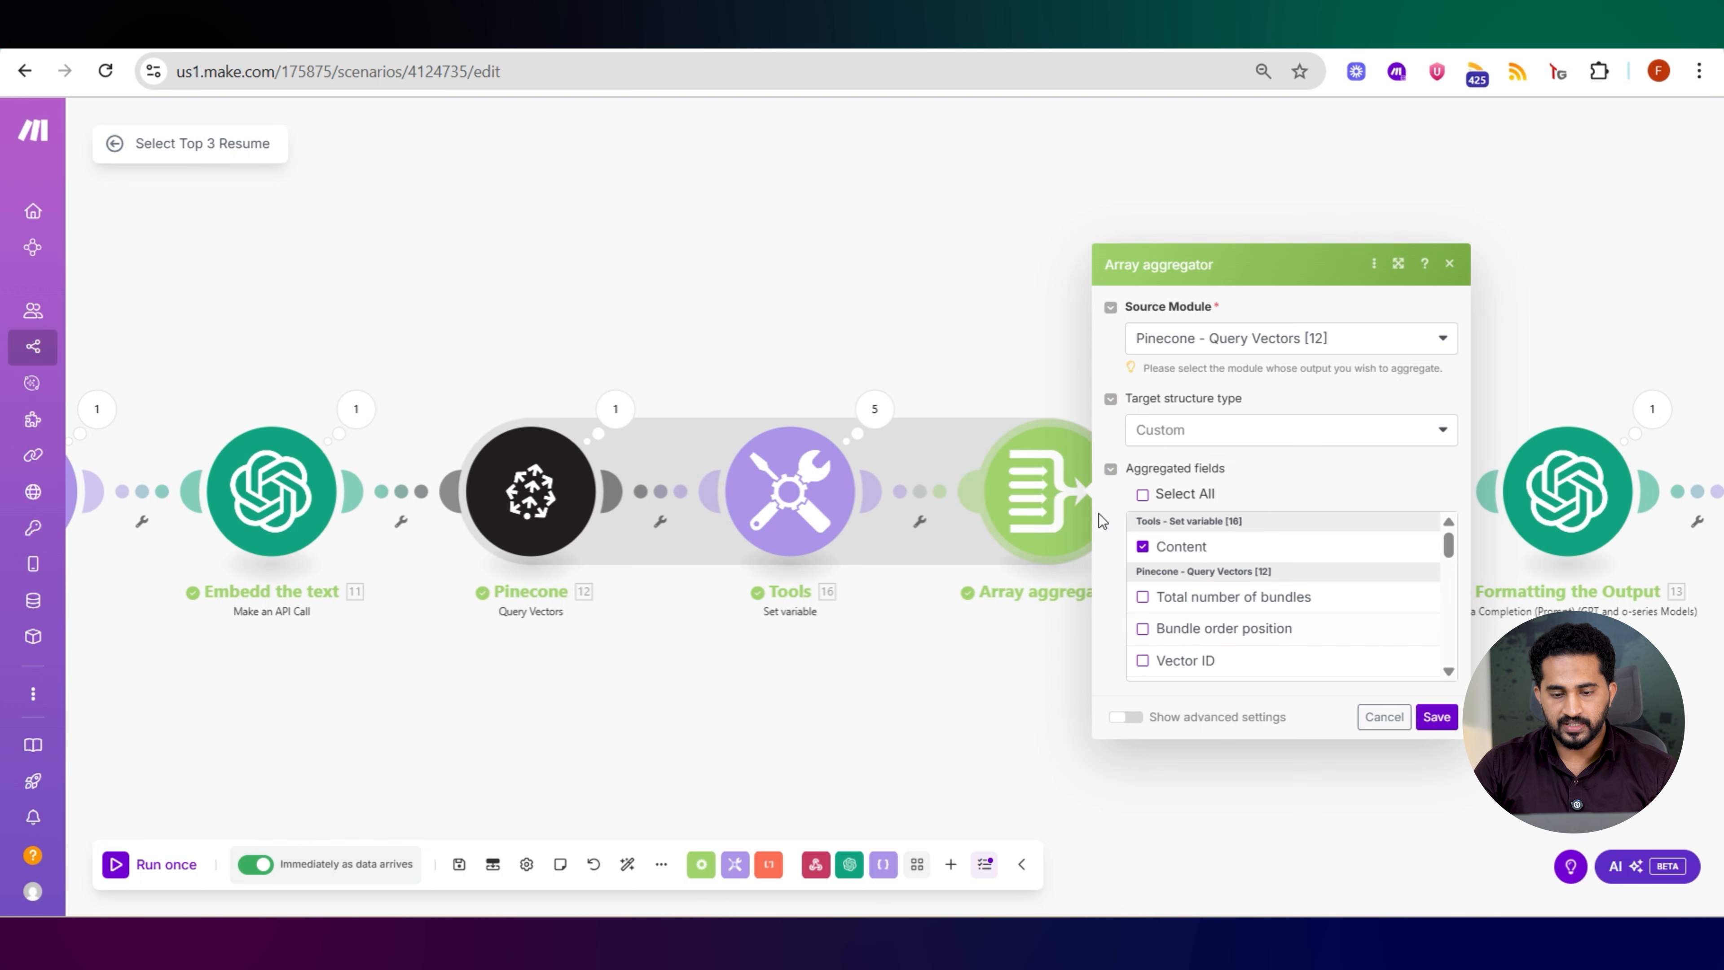
left_click_drag(1089, 277, 588, 237)
left_click_drag(957, 305, 782, 284)
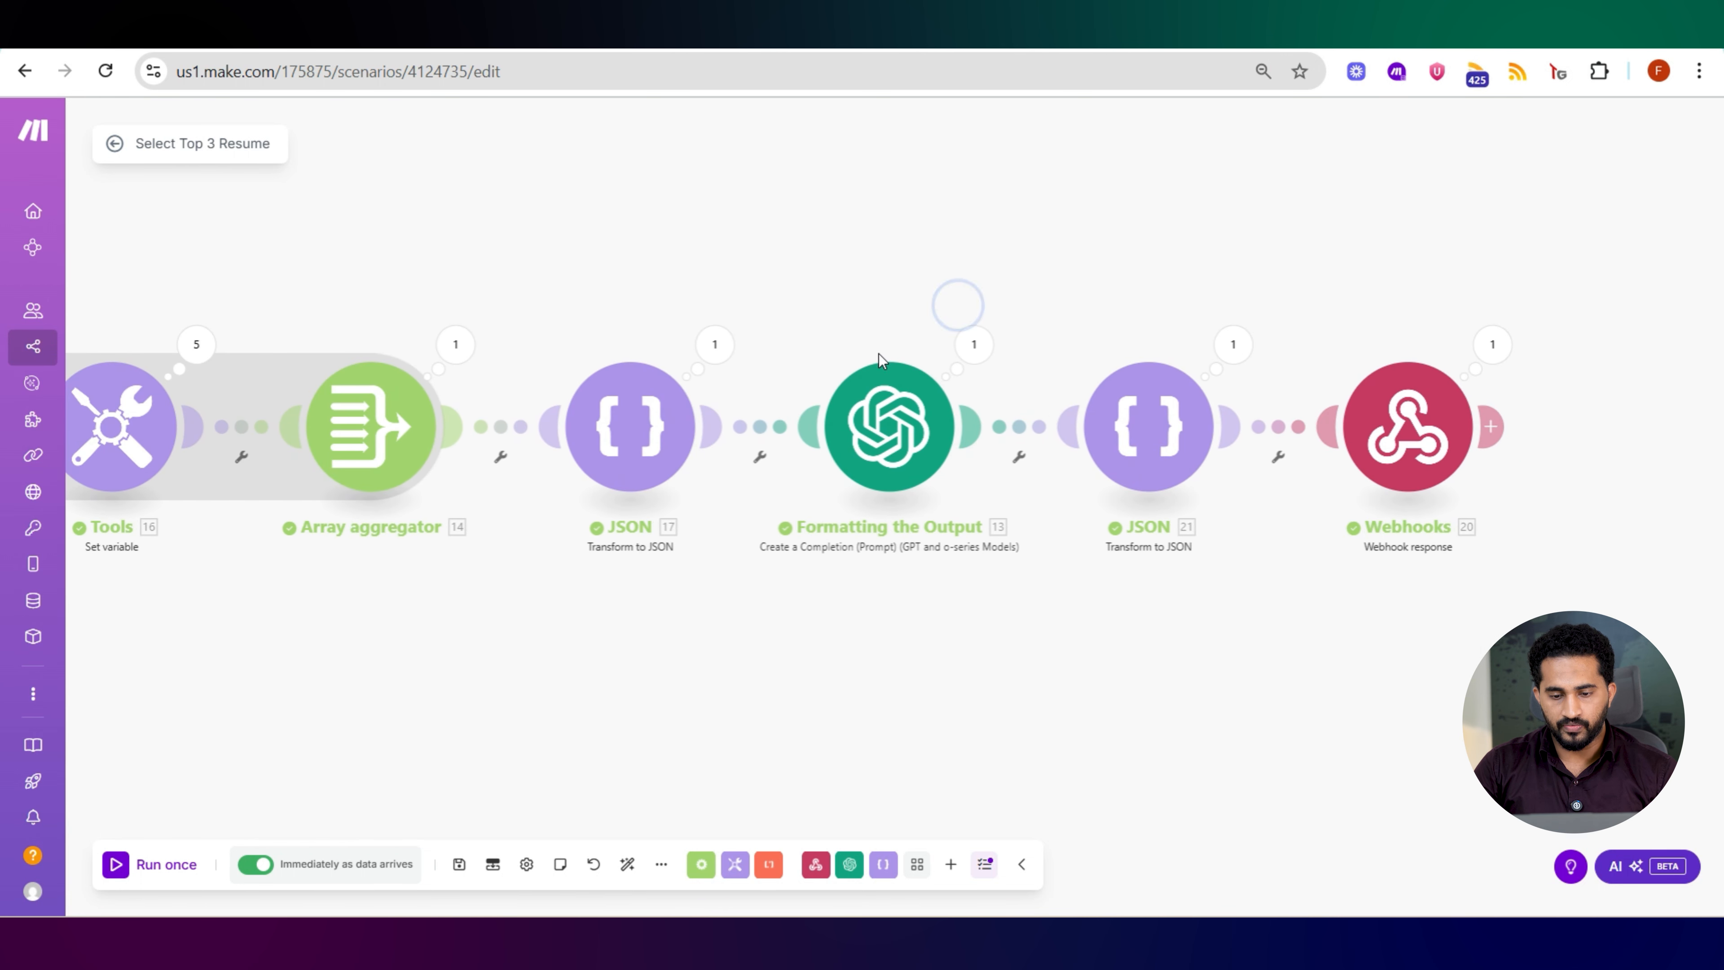
- Check the Formatting the Output module's user message and the object mapped in the Transform to JSON module feeding it
left_click(907, 452)
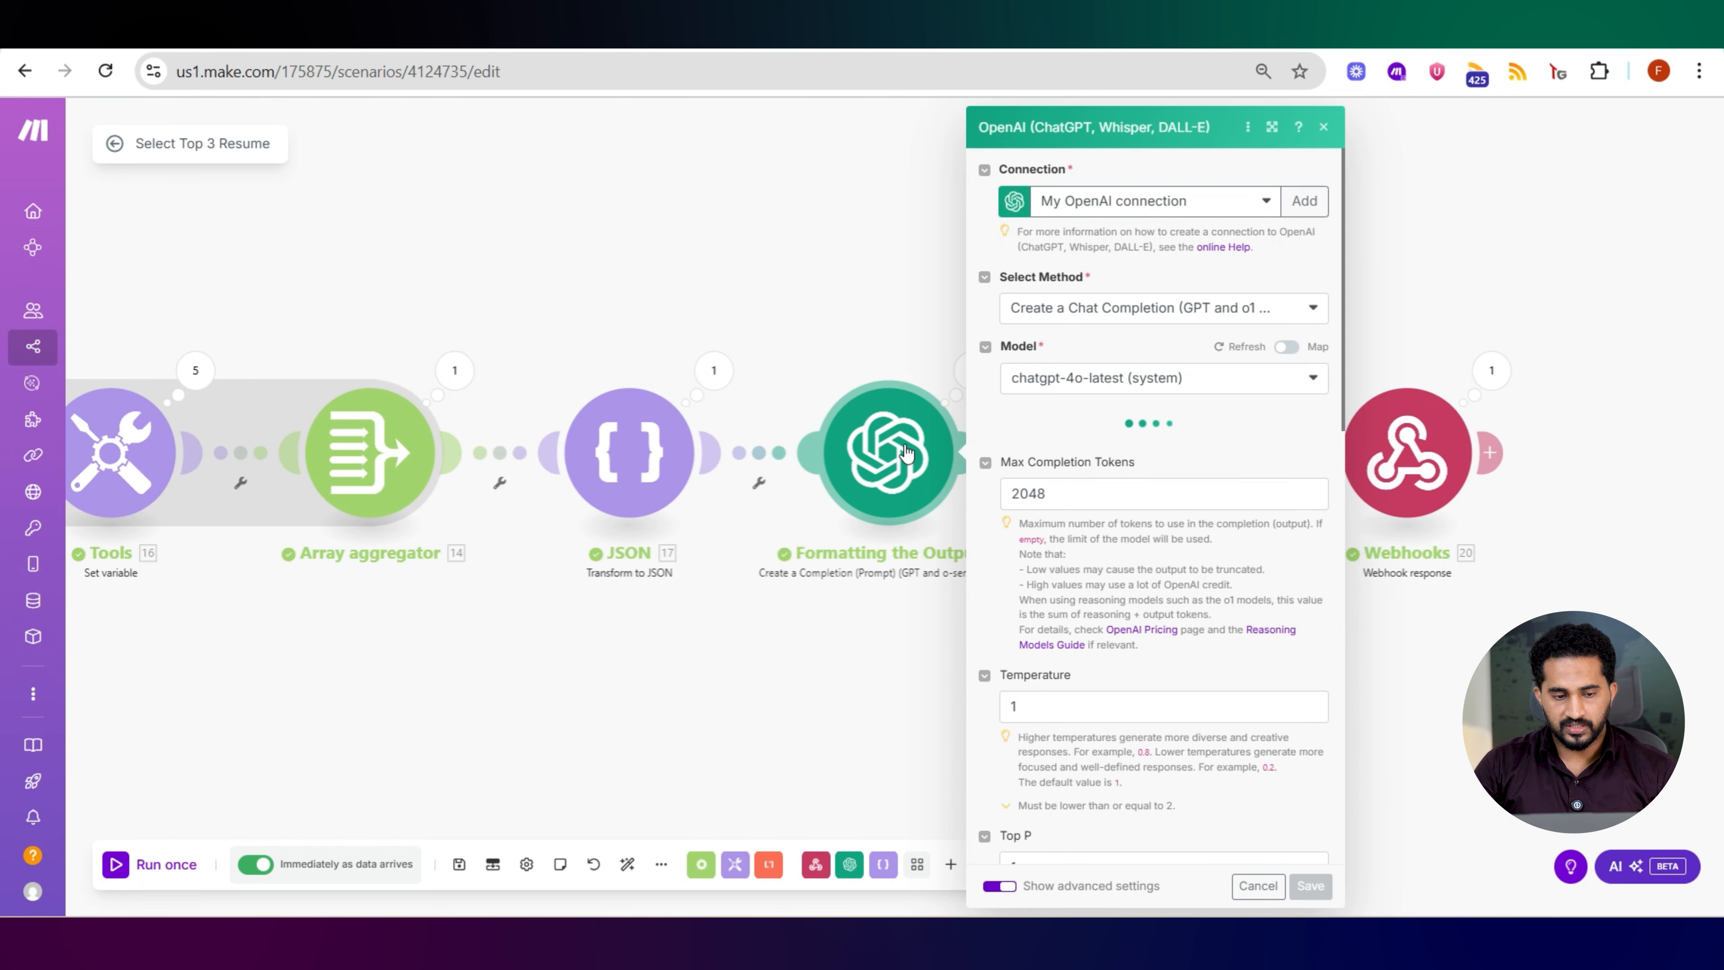
scroll(1122, 579, "down", 10)
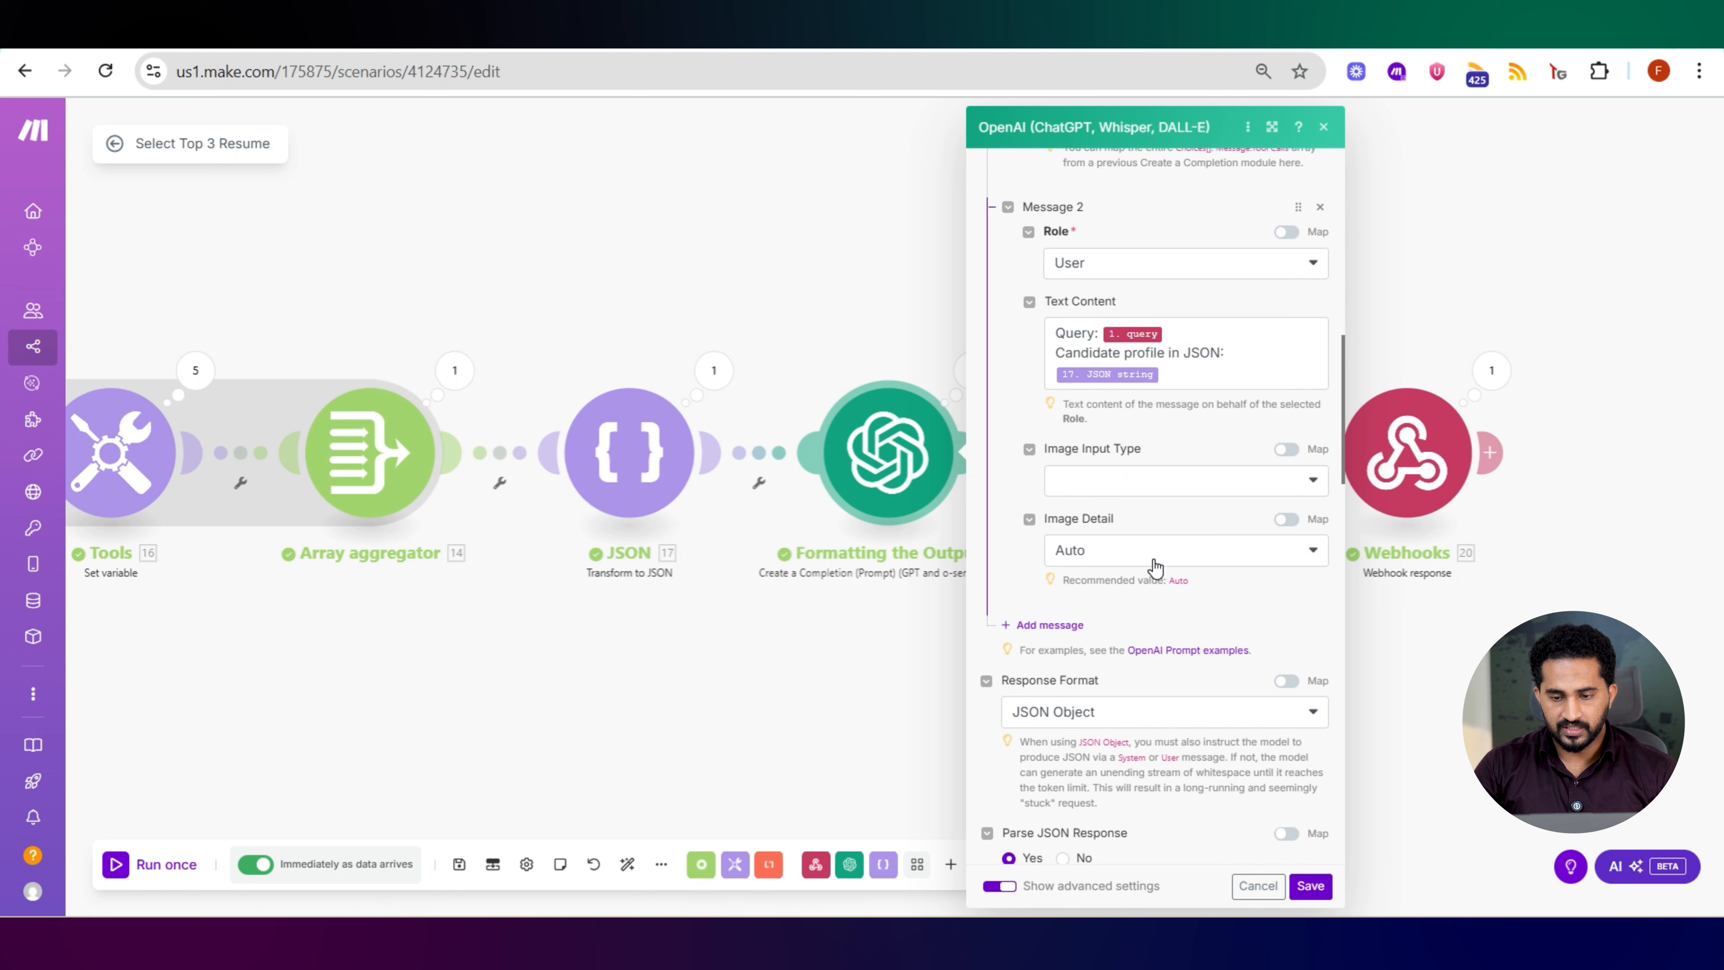
scroll(1156, 567, "up", 2)
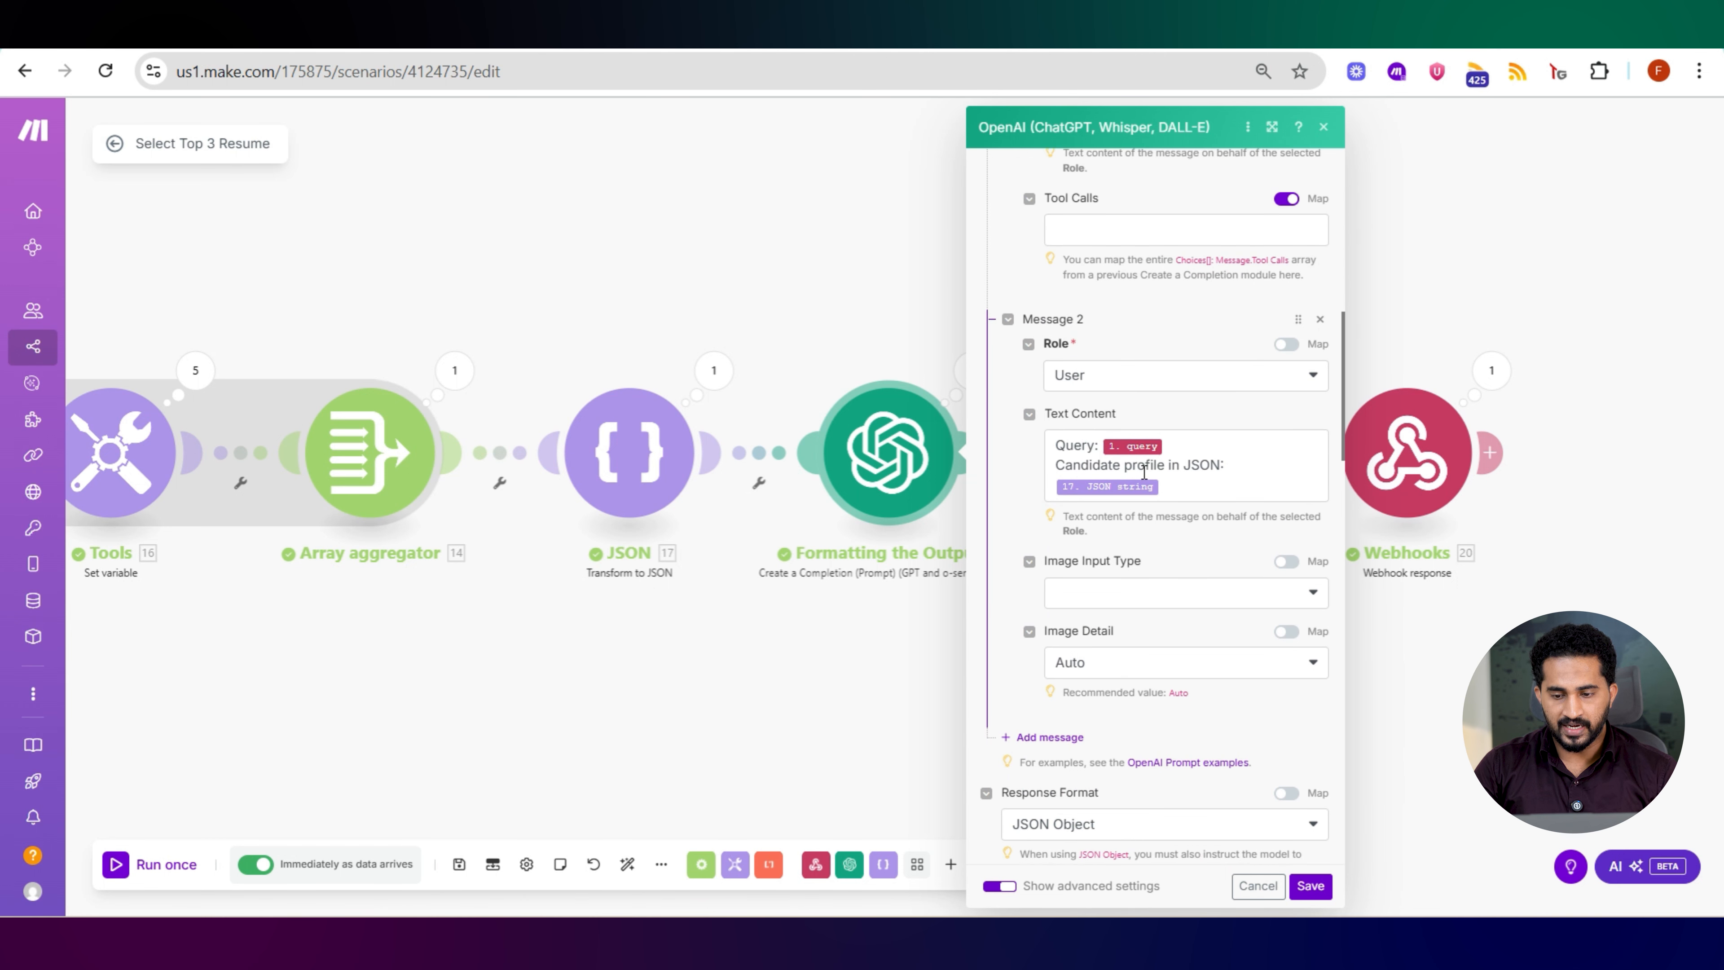
left_click(638, 492)
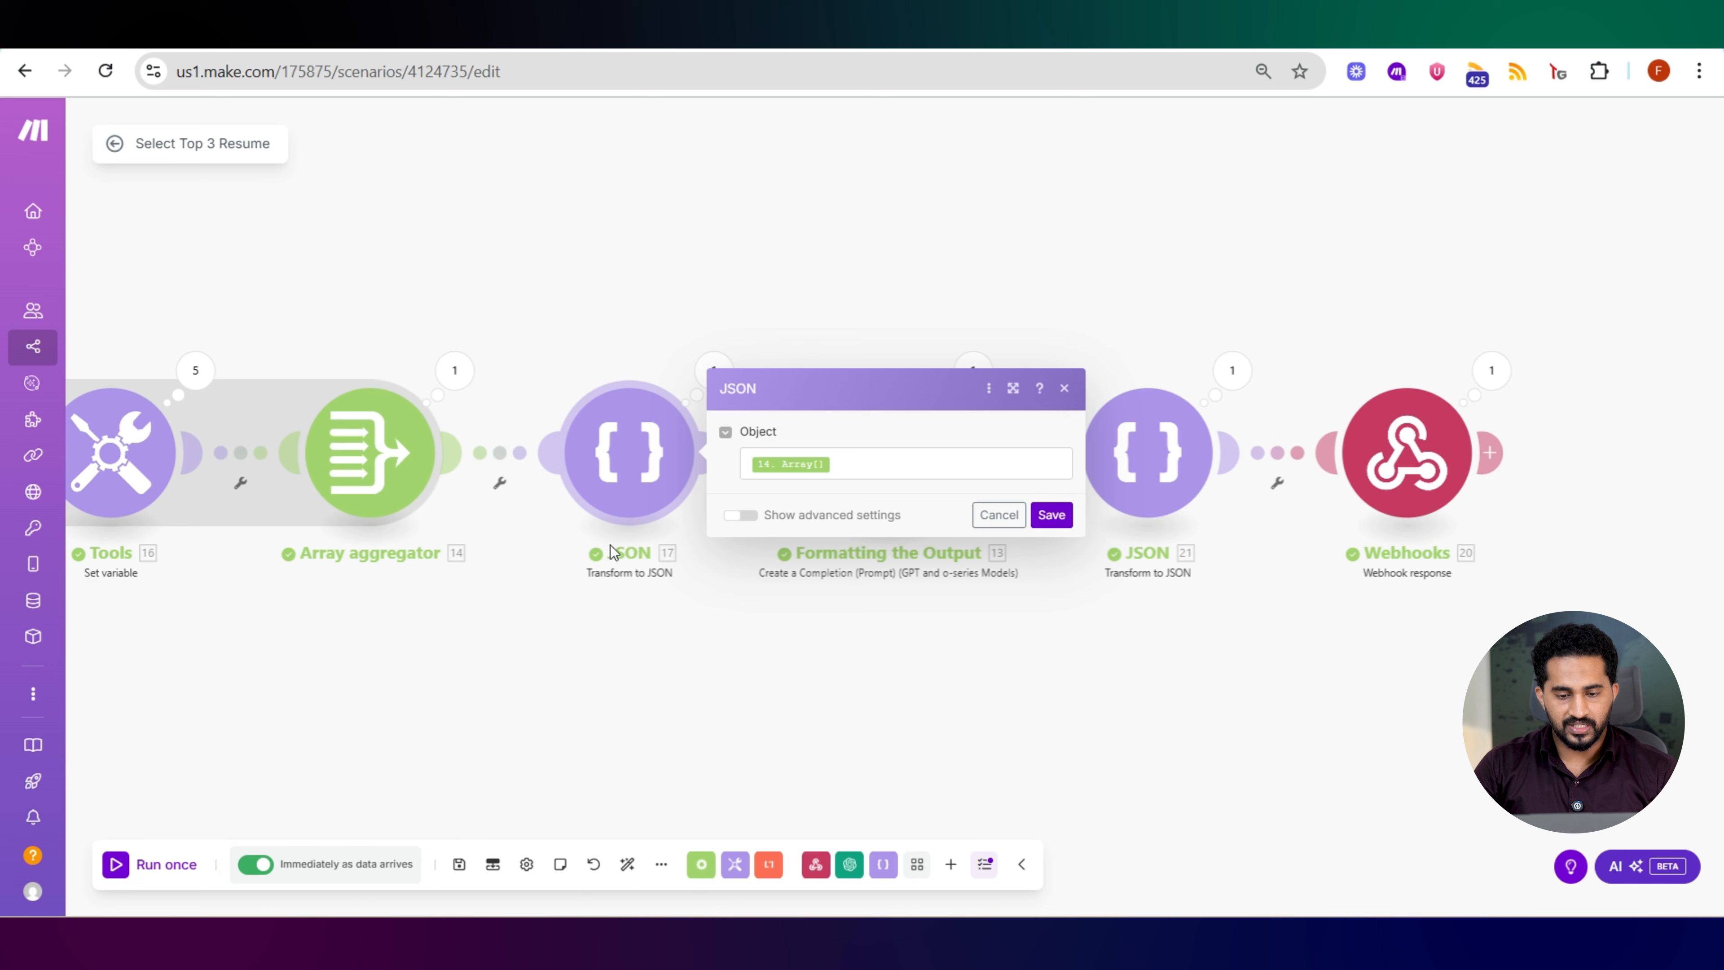
left_click(735, 601)
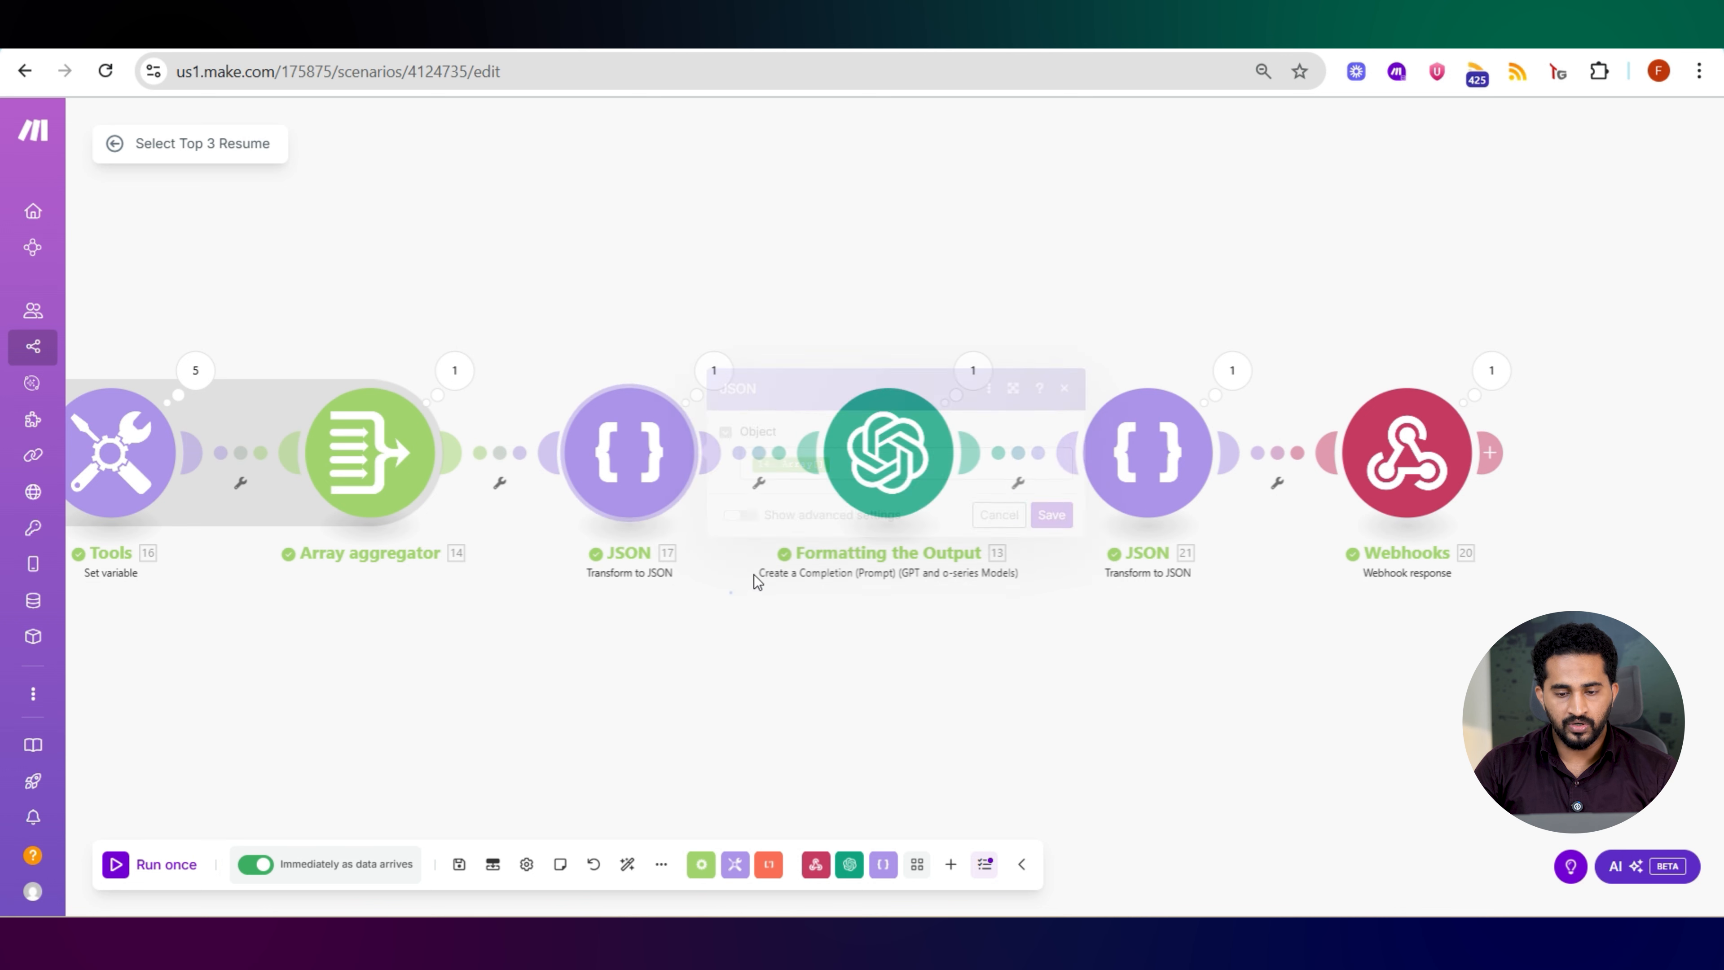
- Review the query and JSON string mapped in the user message of the Formatting the Output module
left_click(886, 462)
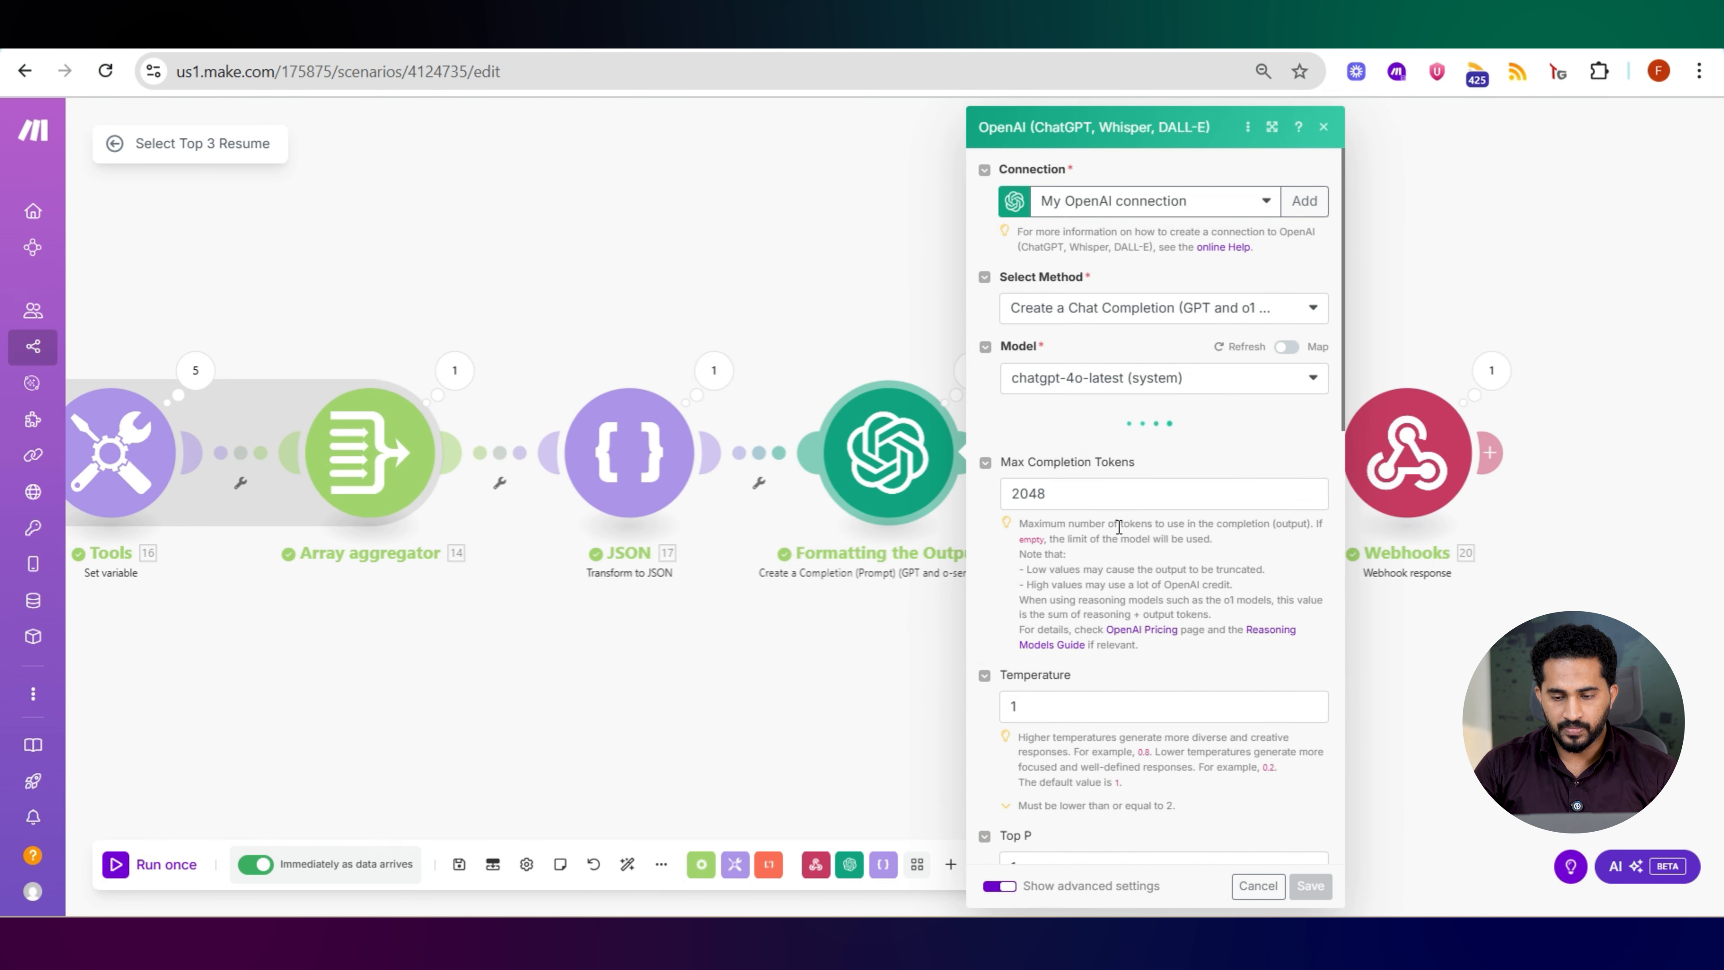
scroll(1154, 578, "down", 10)
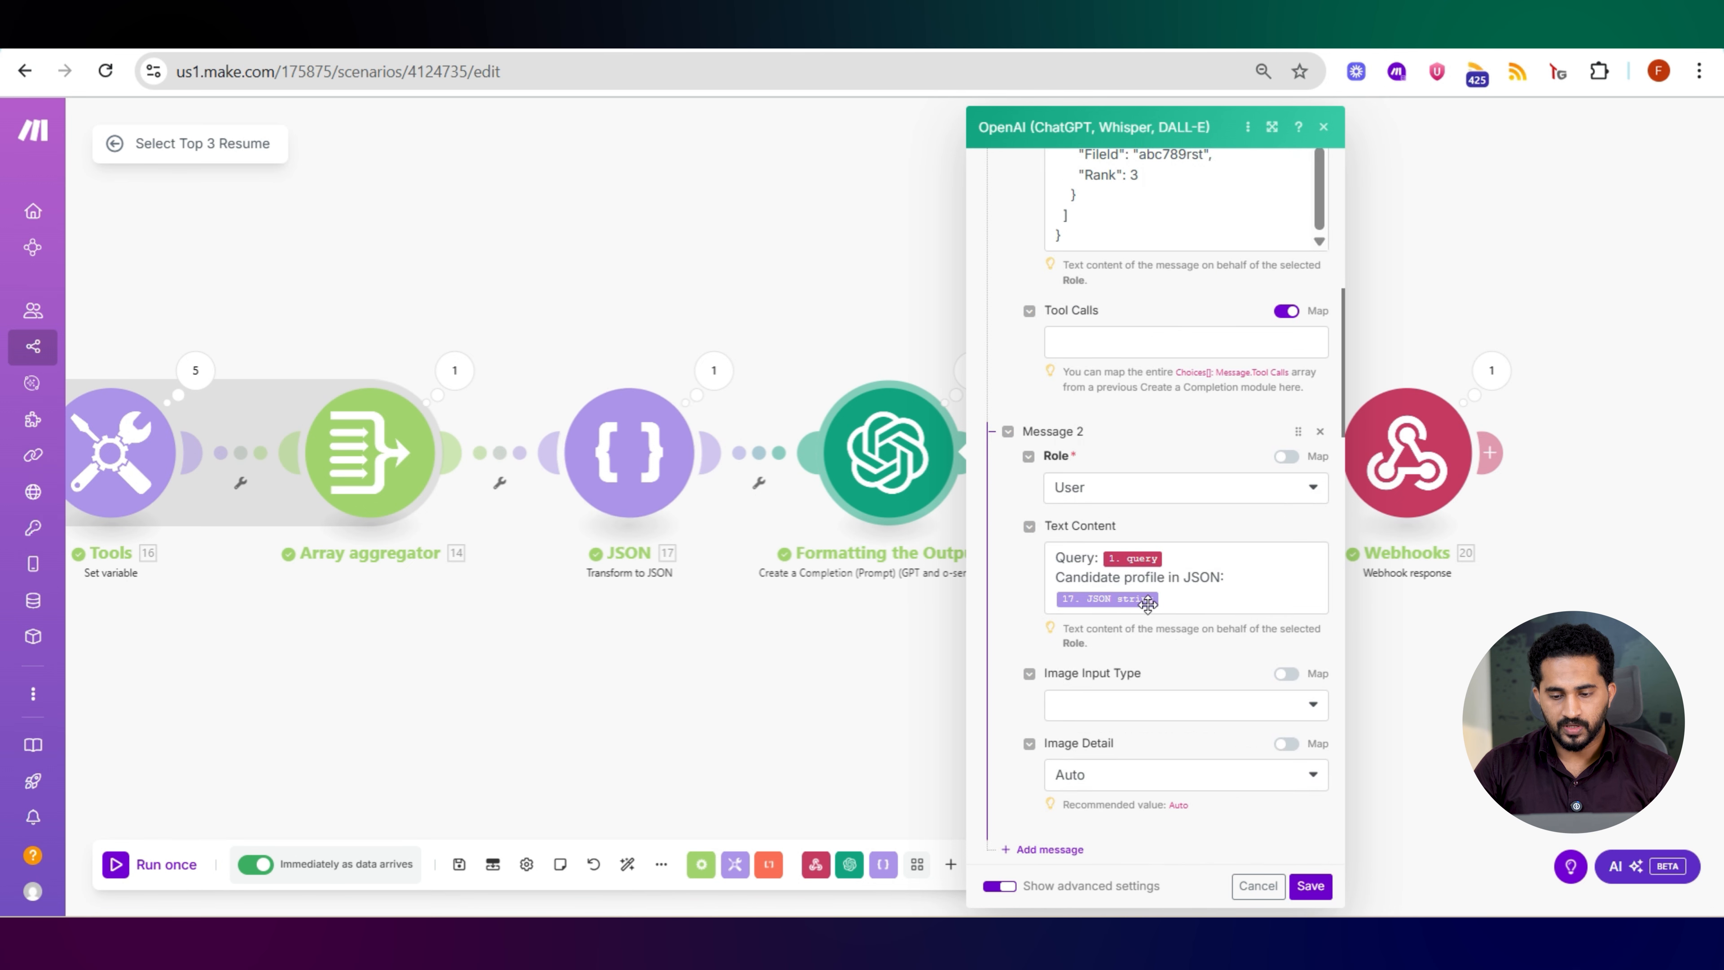
scroll(1149, 604, "down", 3)
scroll(1152, 480, "up", 2)
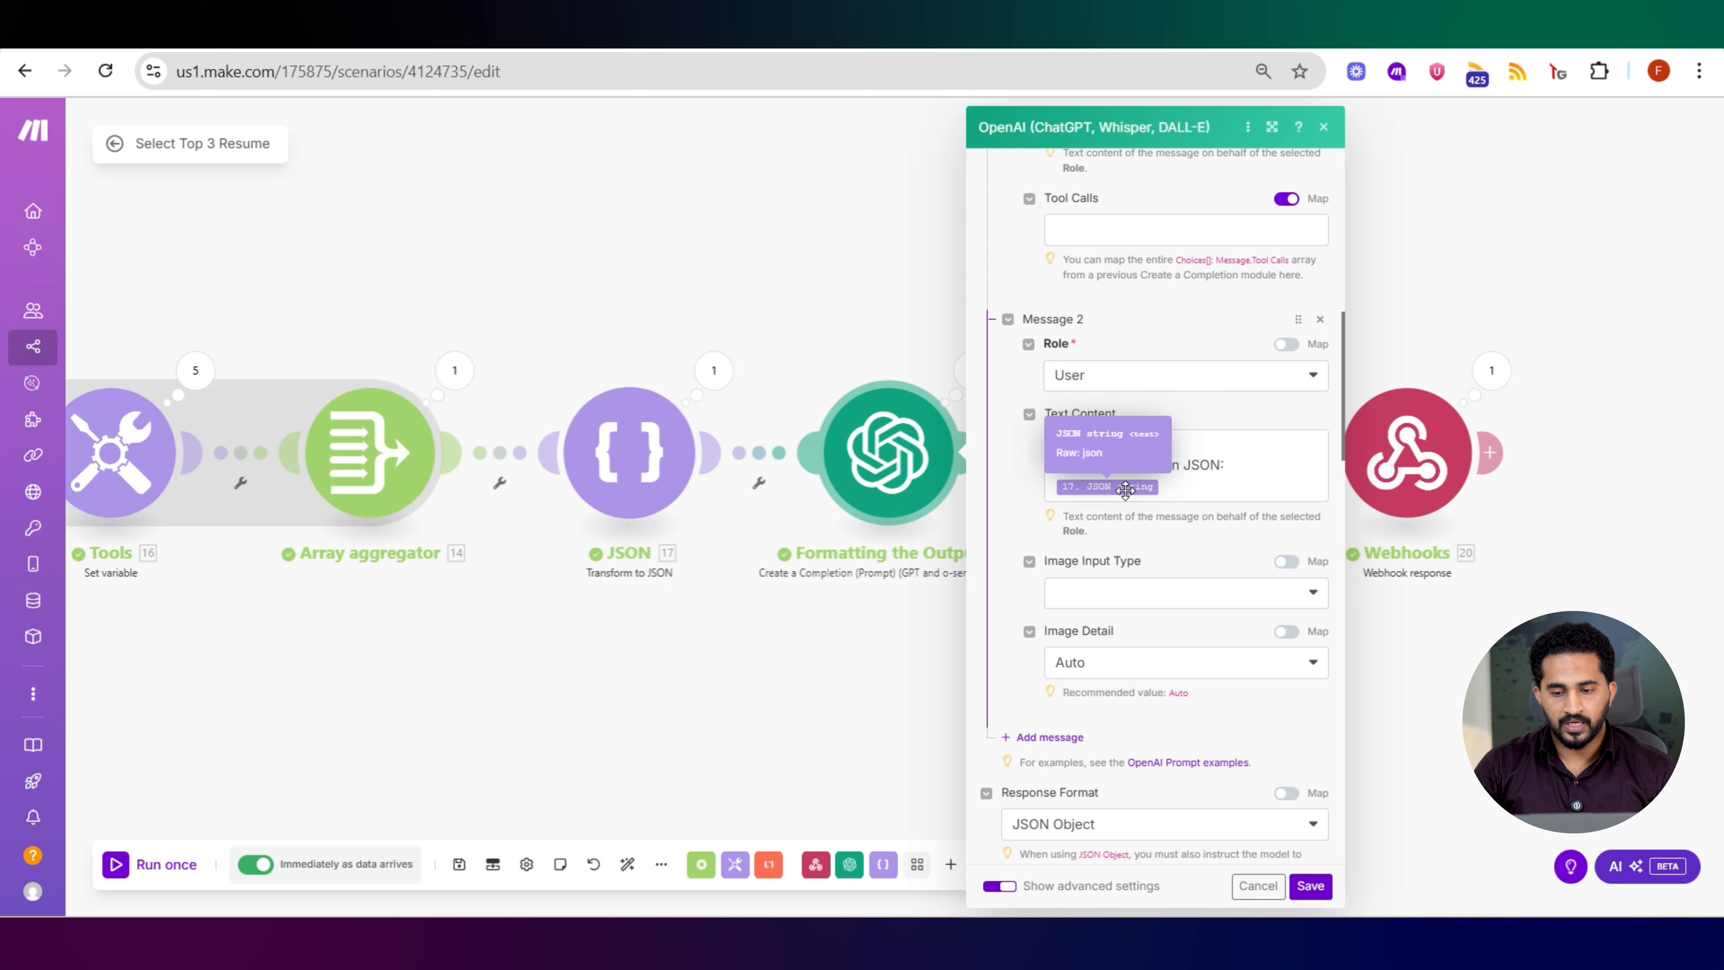
scroll(1126, 488, "up", 6)
scroll(1128, 498, "up", 2)
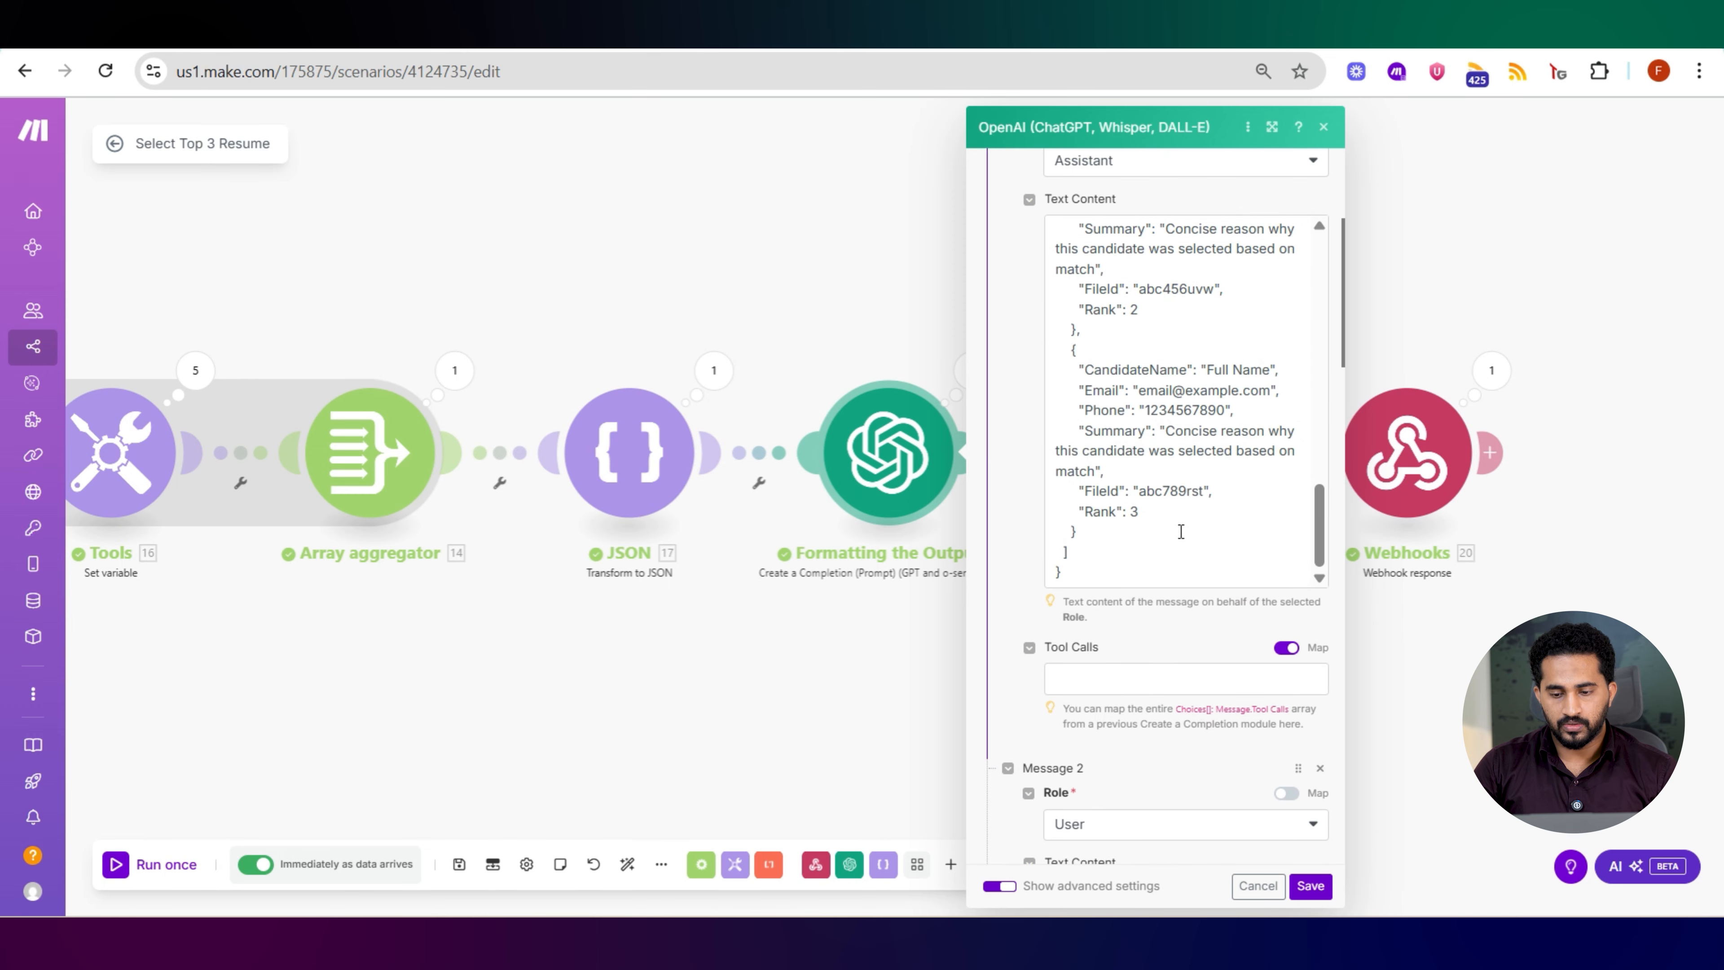
scroll(1157, 625, "down", 4)
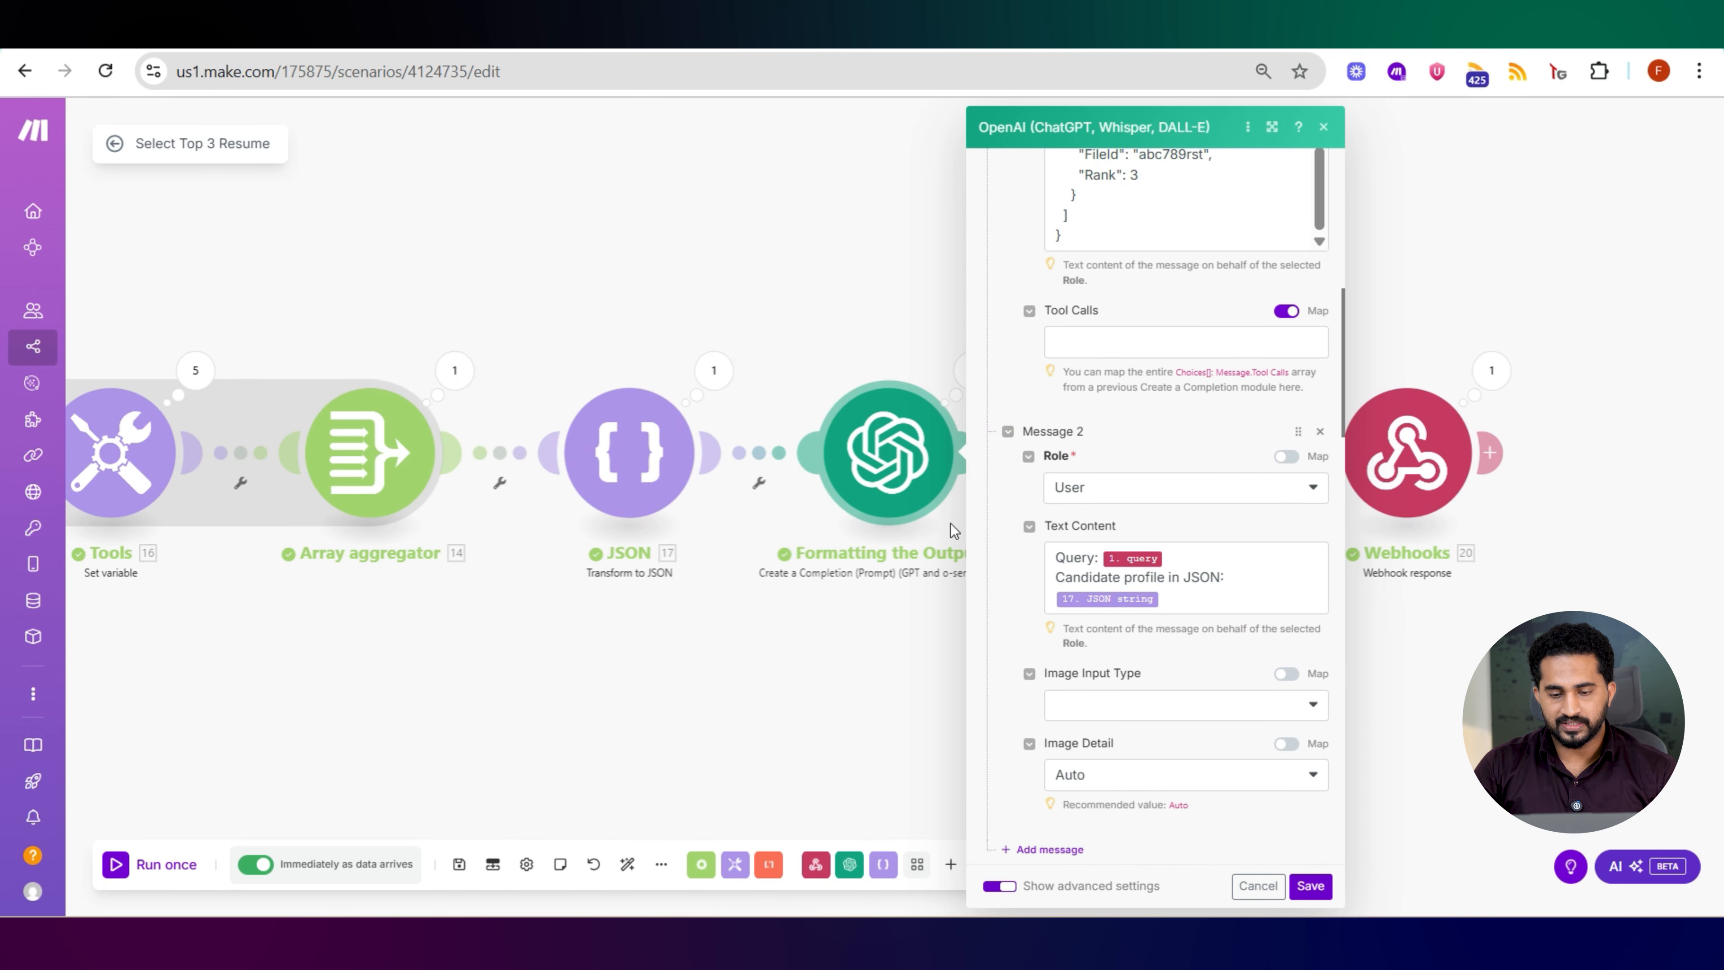
- Read the module's assistant prompt from the matching instructions through the required JSON response format, and close the module without changes
scroll(1126, 499, "up", 8)
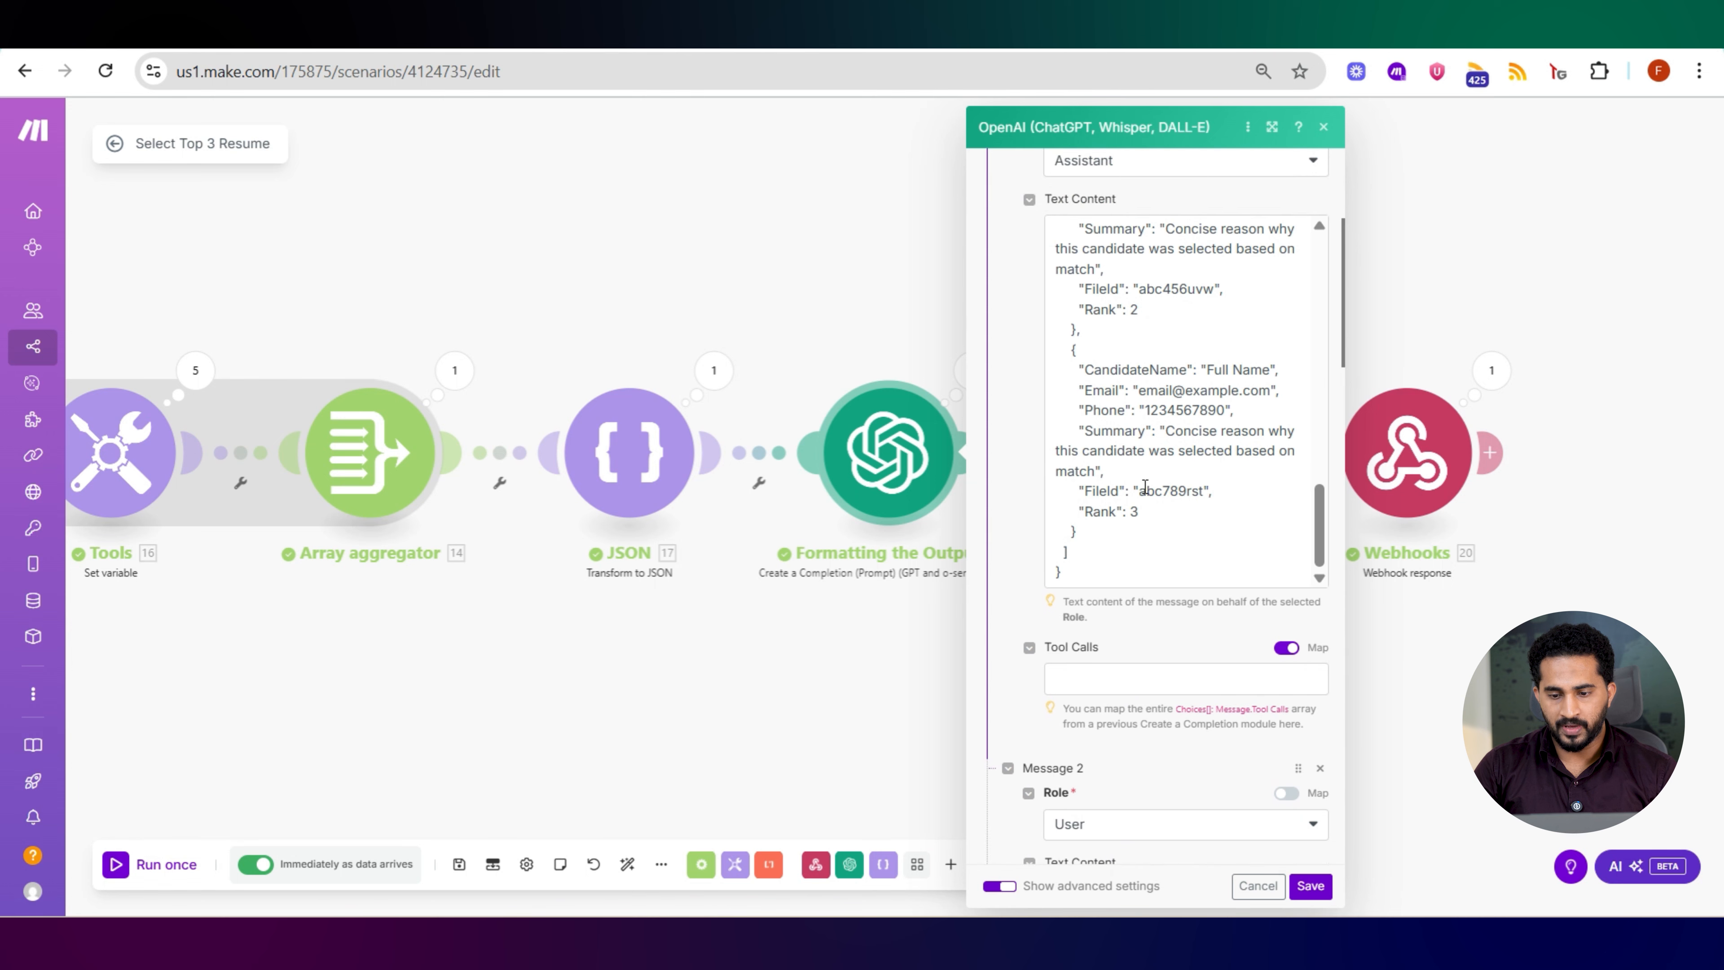
scroll(1135, 495, "up", 6)
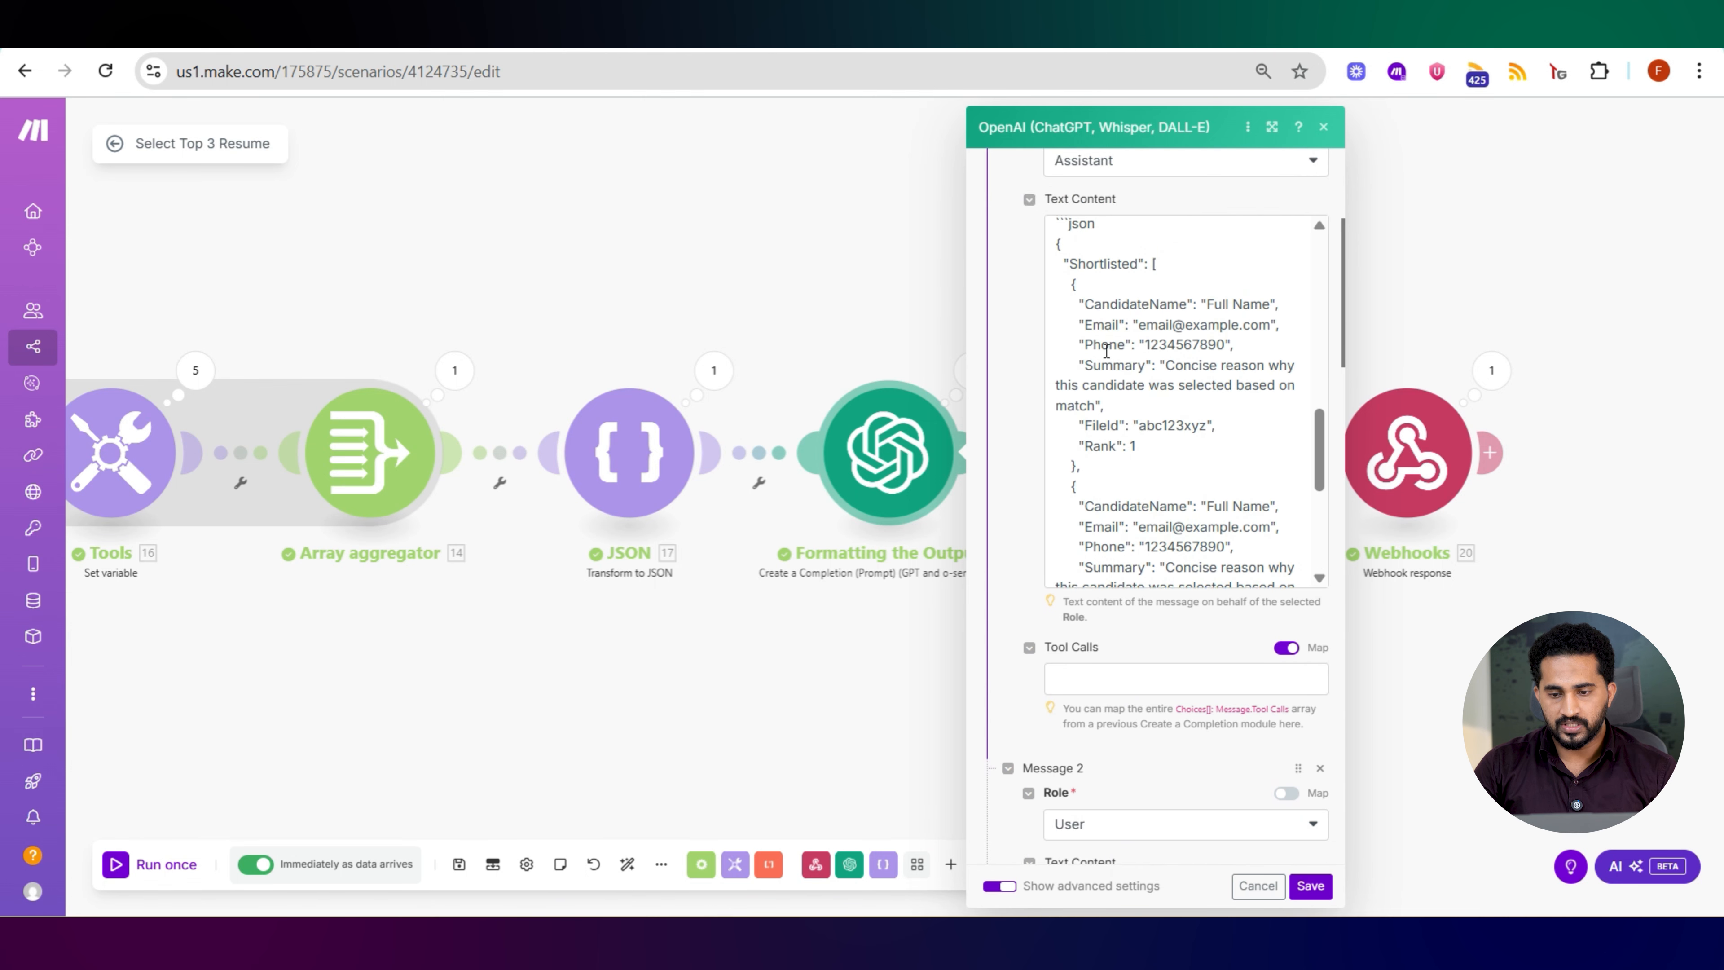
scroll(1106, 351, "up", 5)
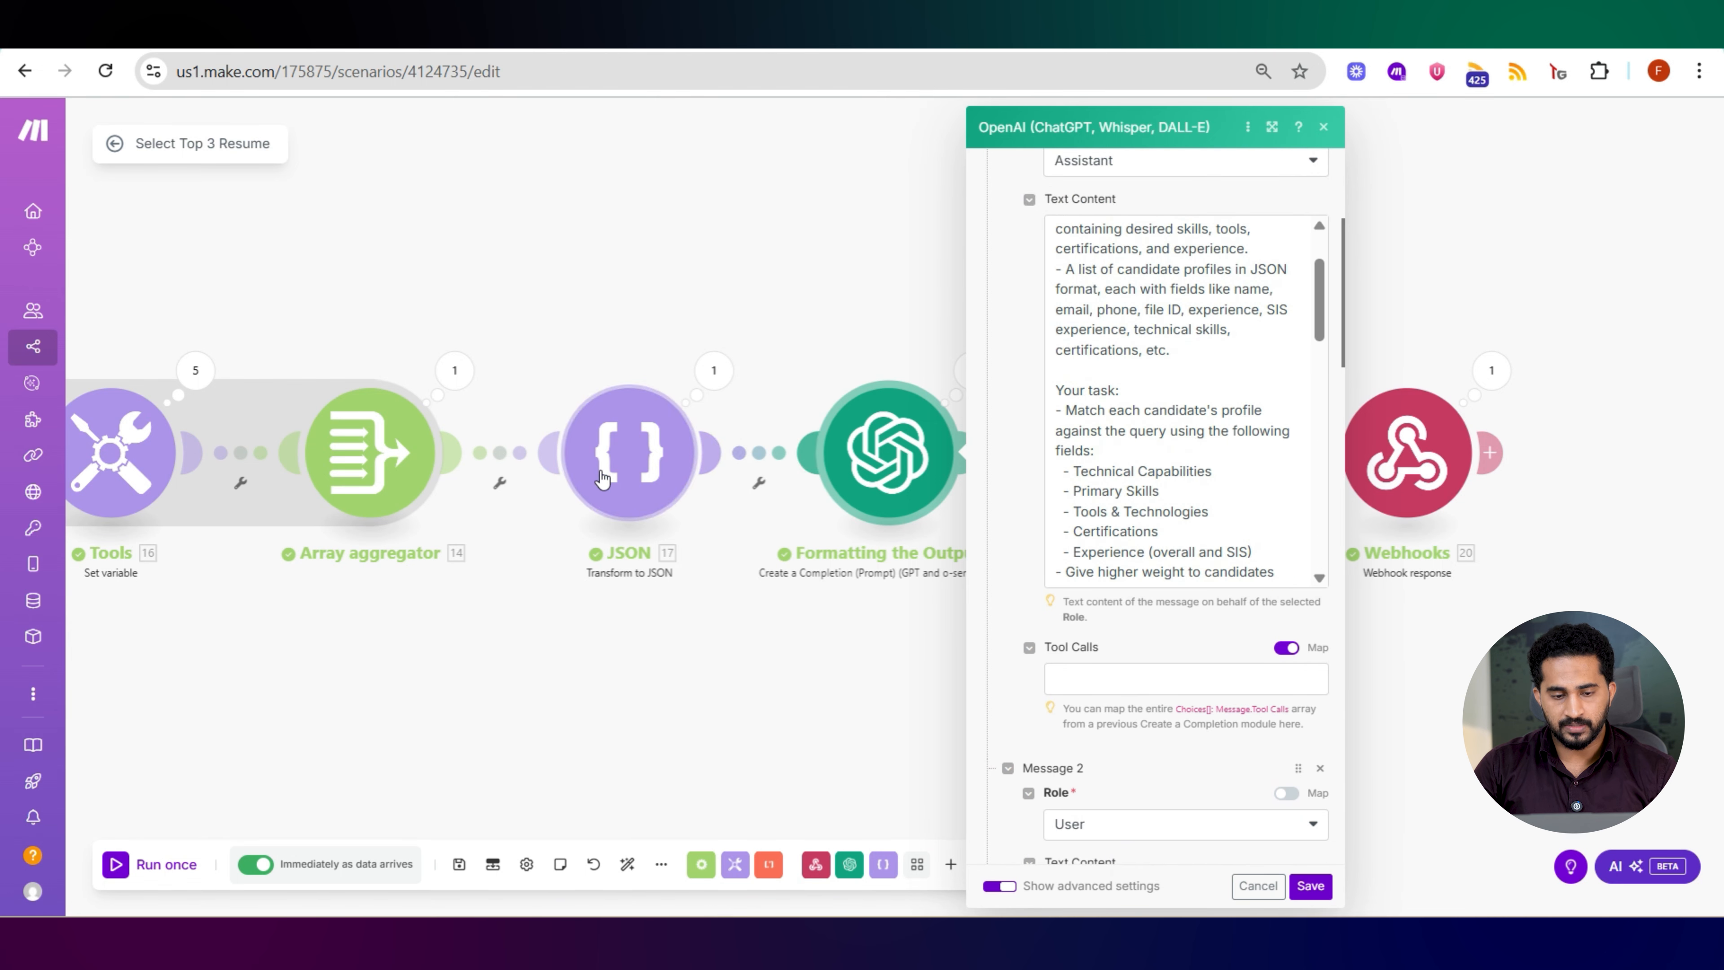
scroll(1075, 368, "up", 6)
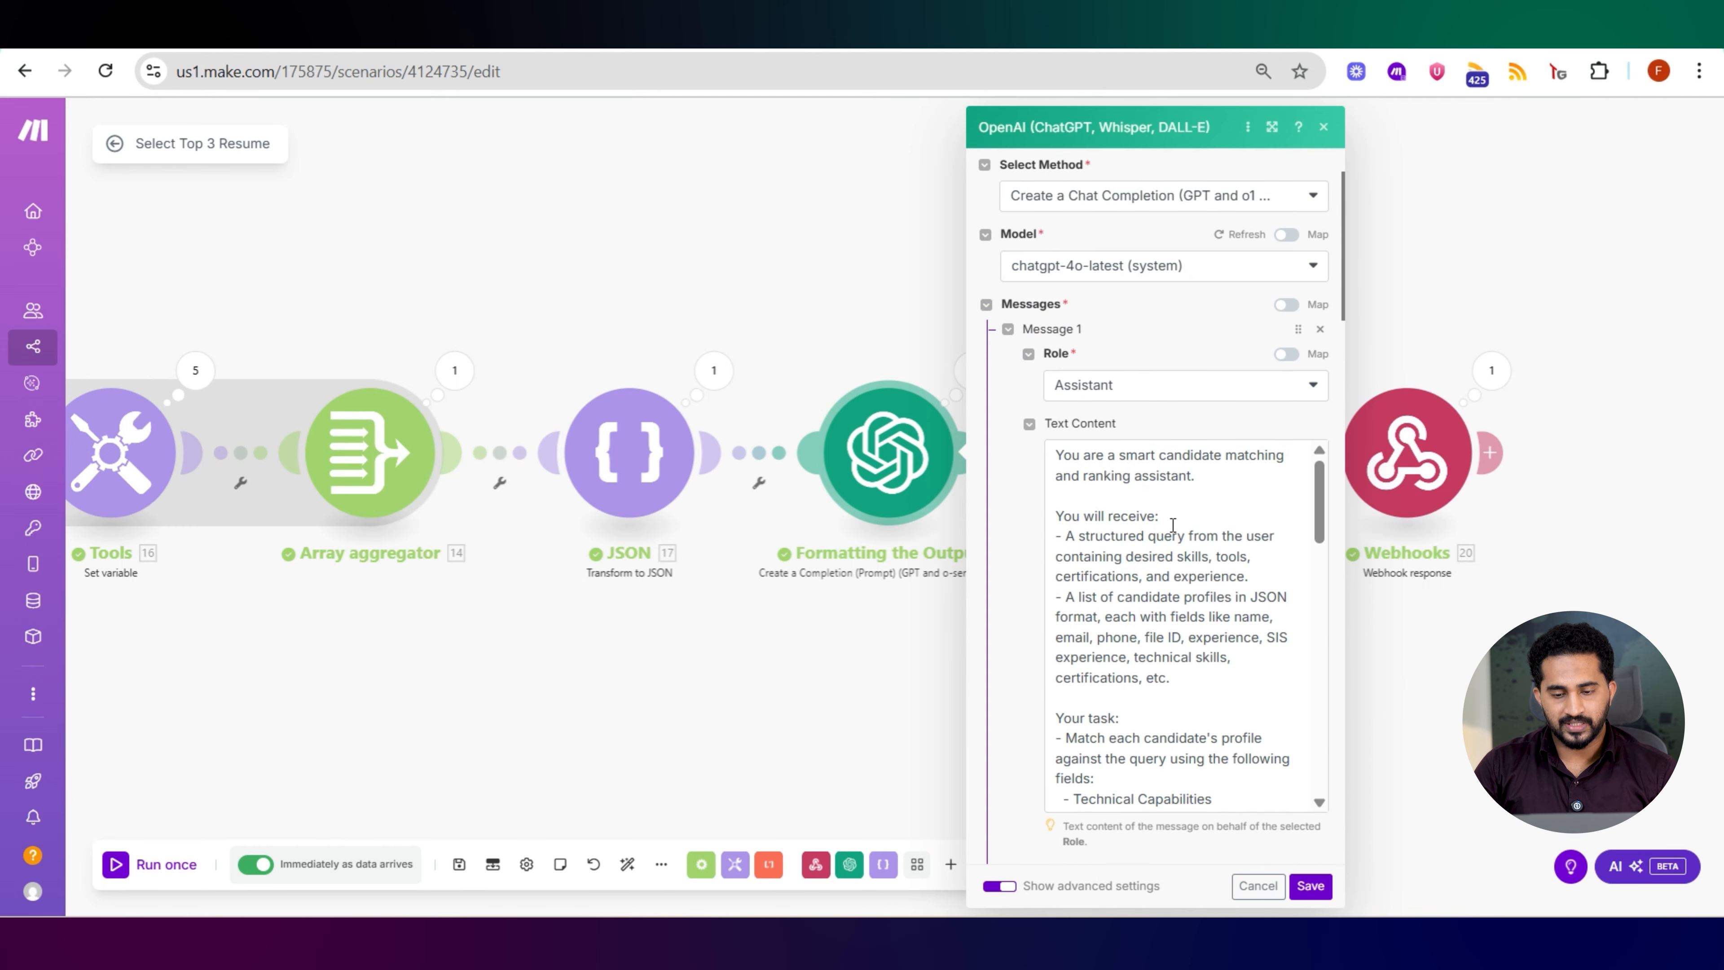
scroll(1161, 554, "down", 8)
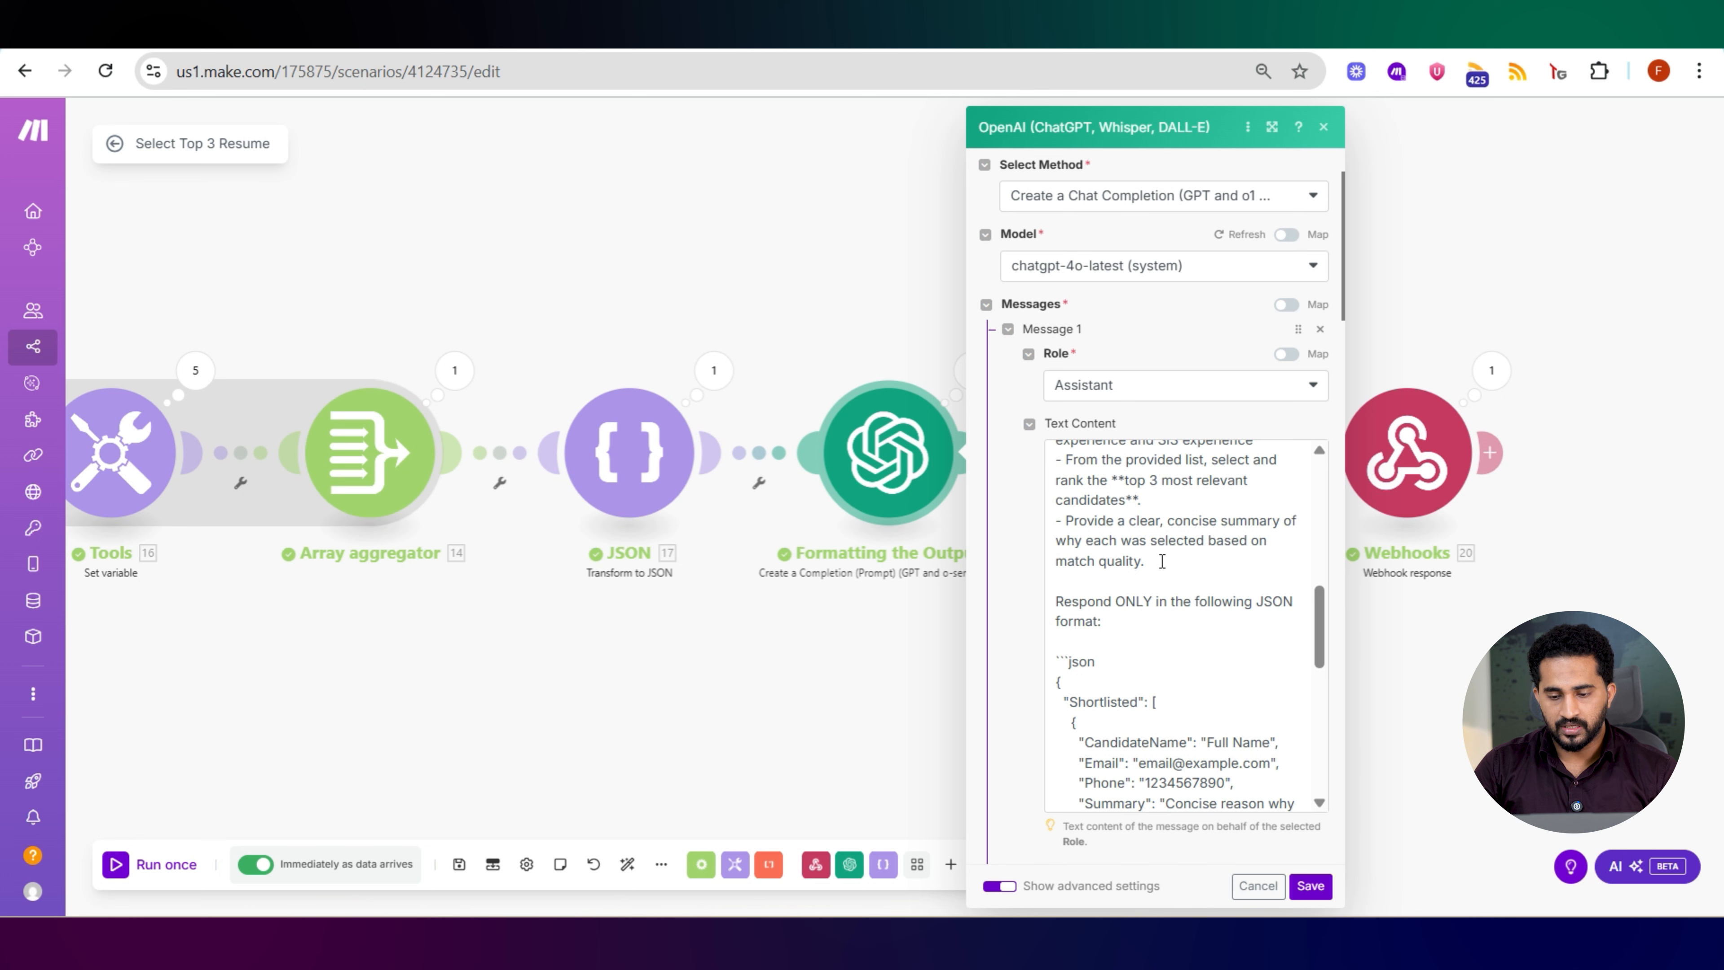
scroll(1151, 633, "down", 3)
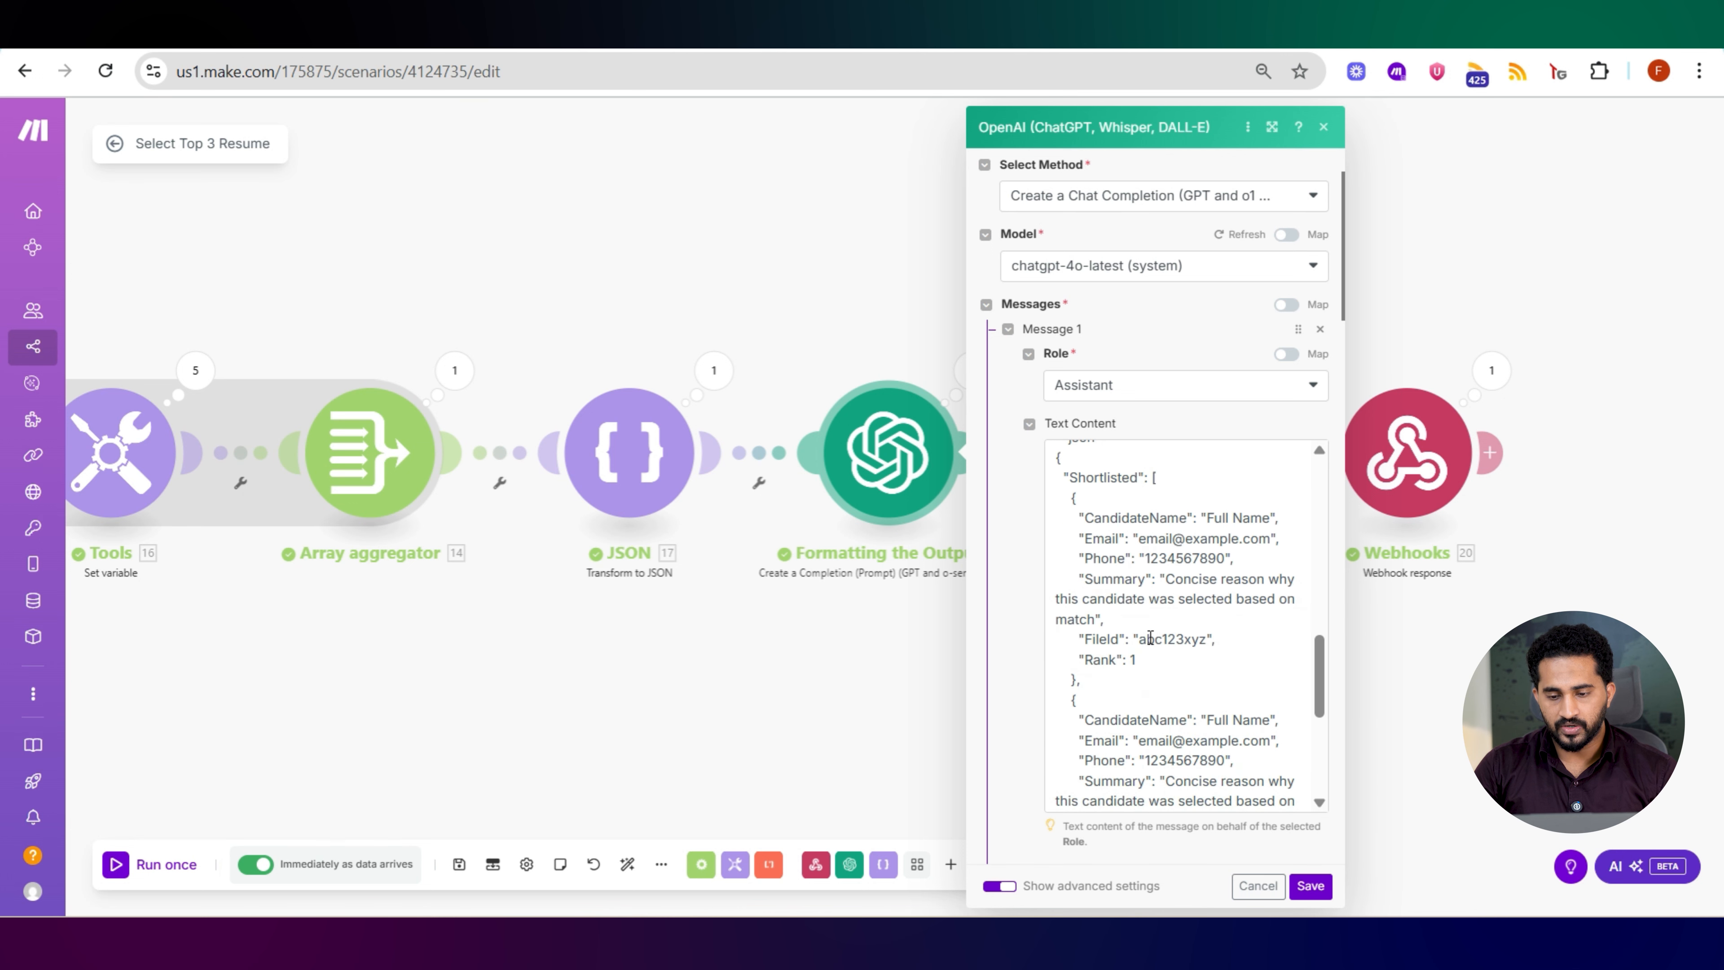
scroll(1172, 536, "down", 5)
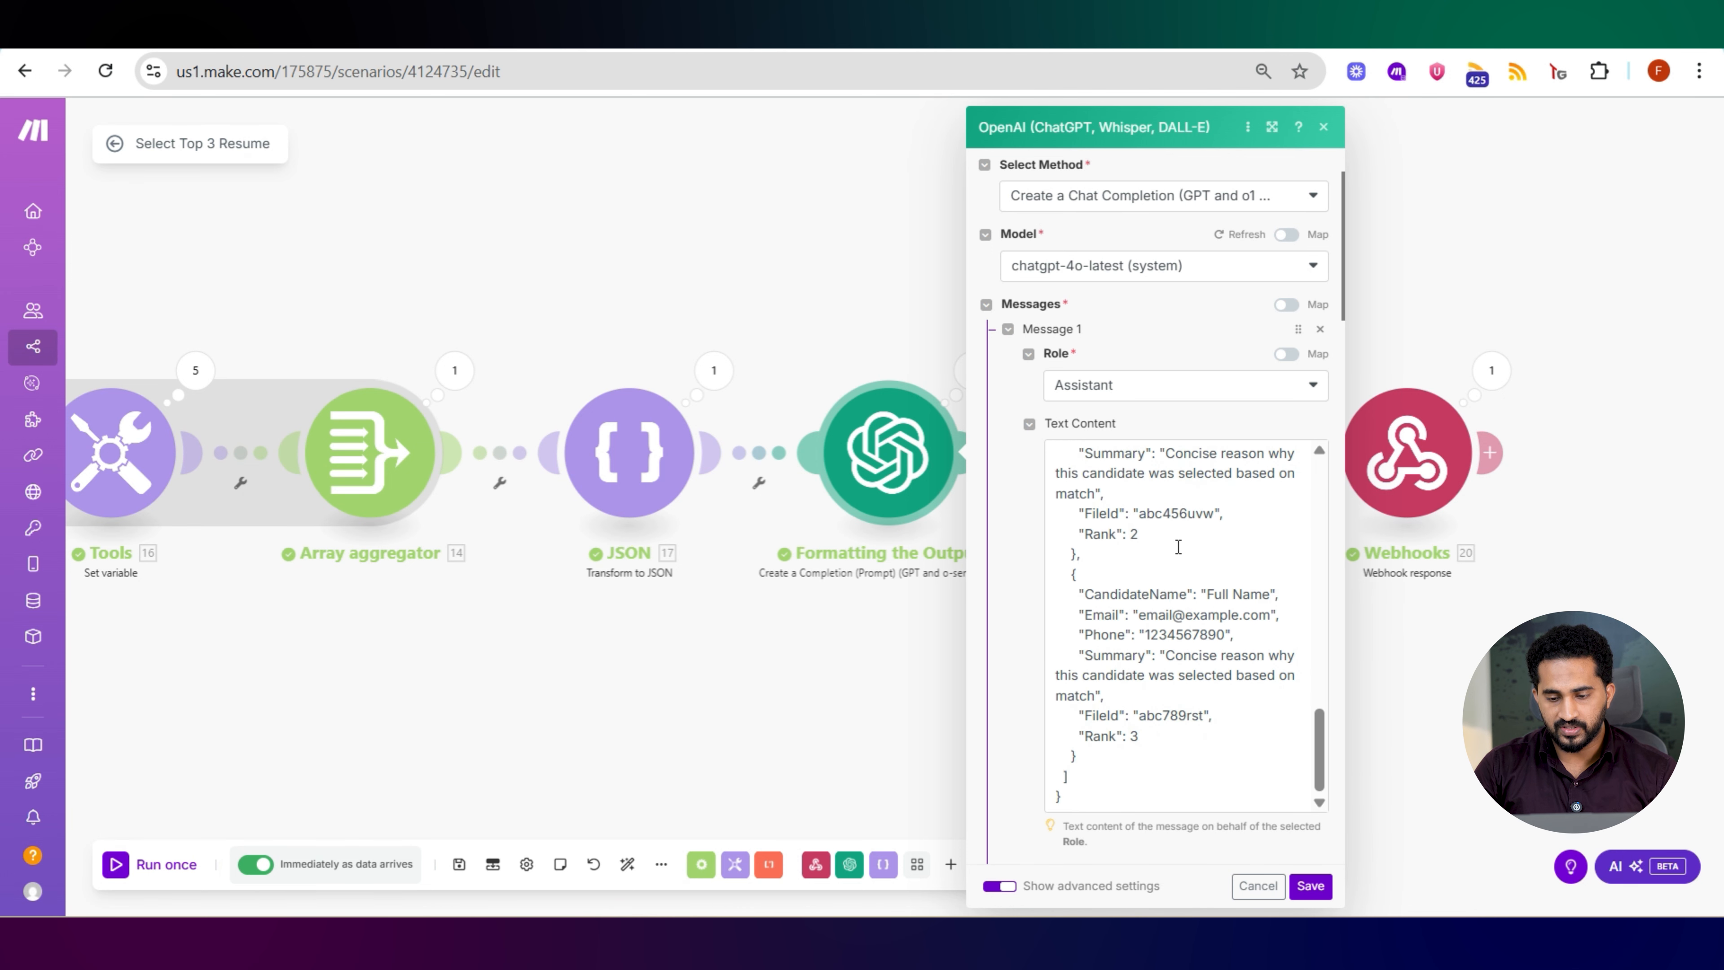
scroll(1178, 547, "down", 3)
scroll(1161, 531, "up", 2)
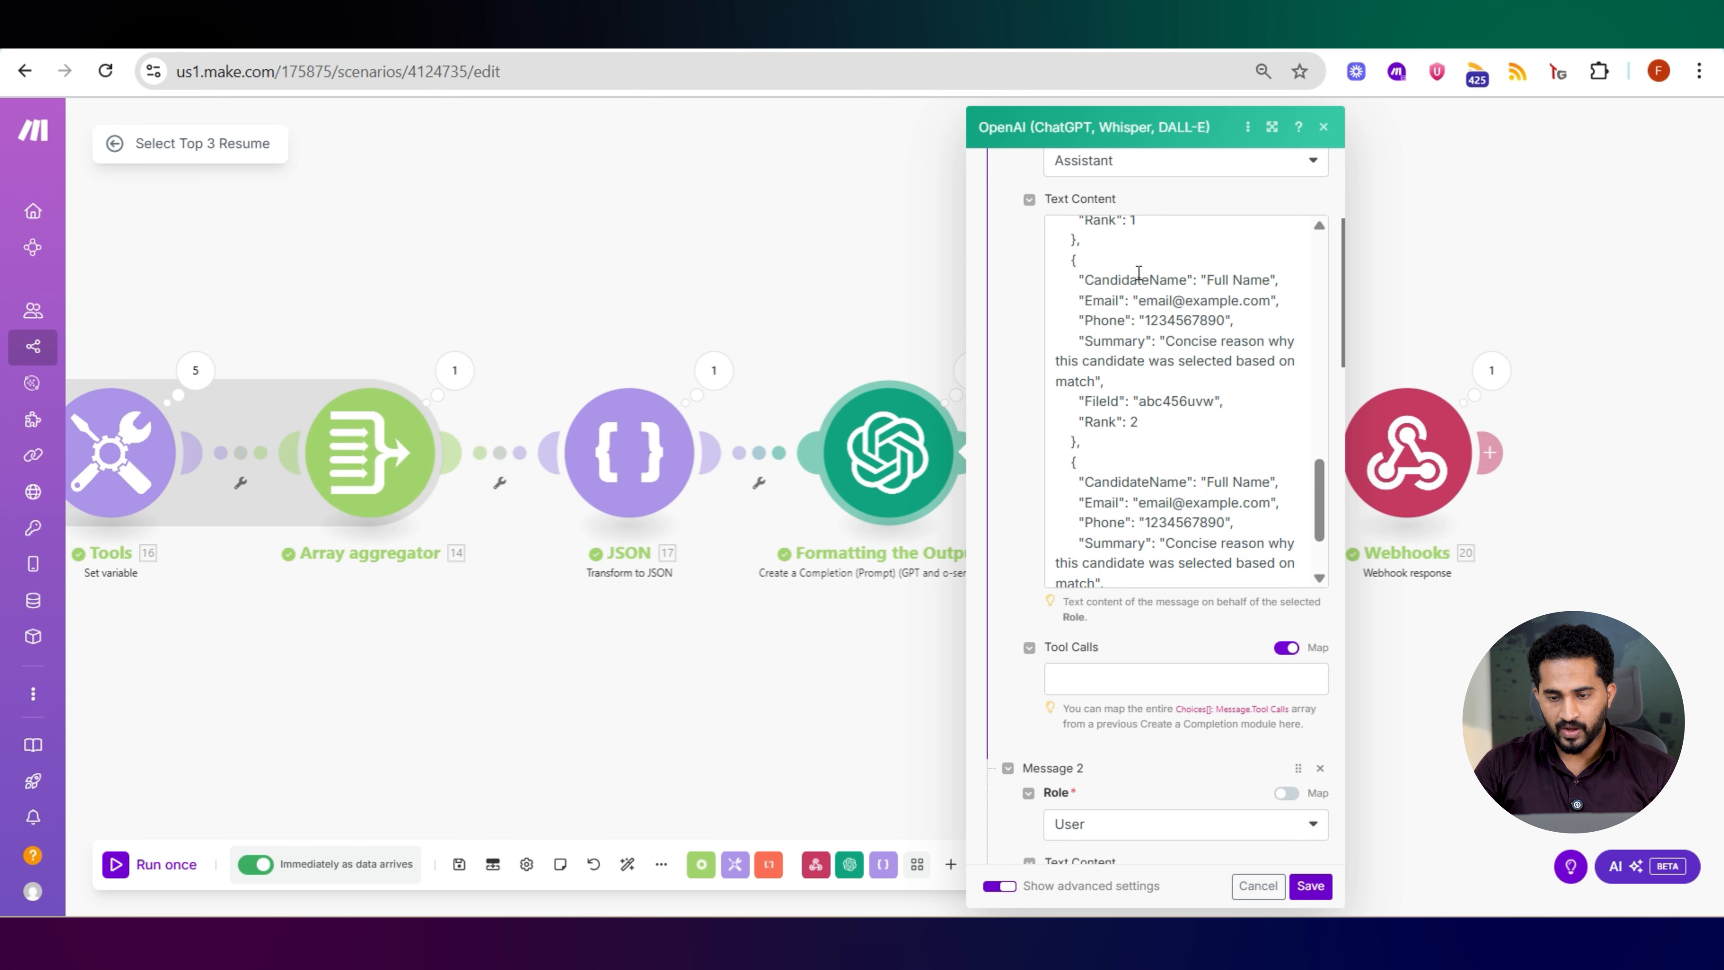
scroll(1113, 527, "down", 2)
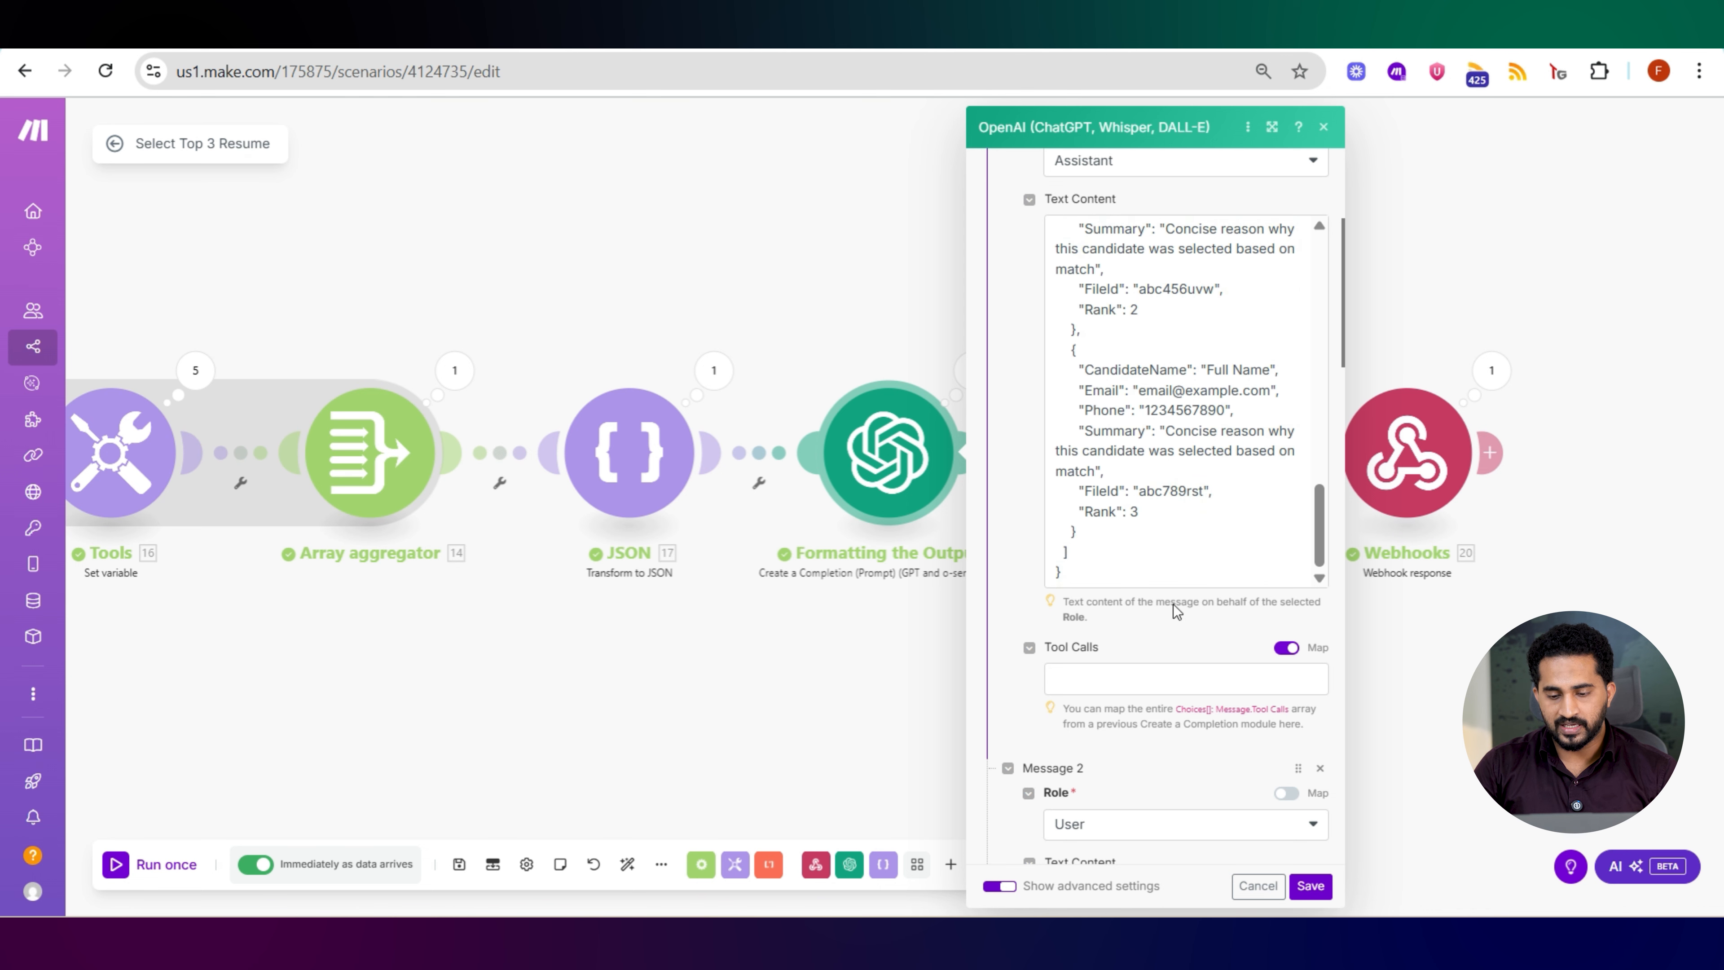
scroll(1176, 611, "down", 3)
scroll(1124, 505, "down", 9)
left_click(1258, 885)
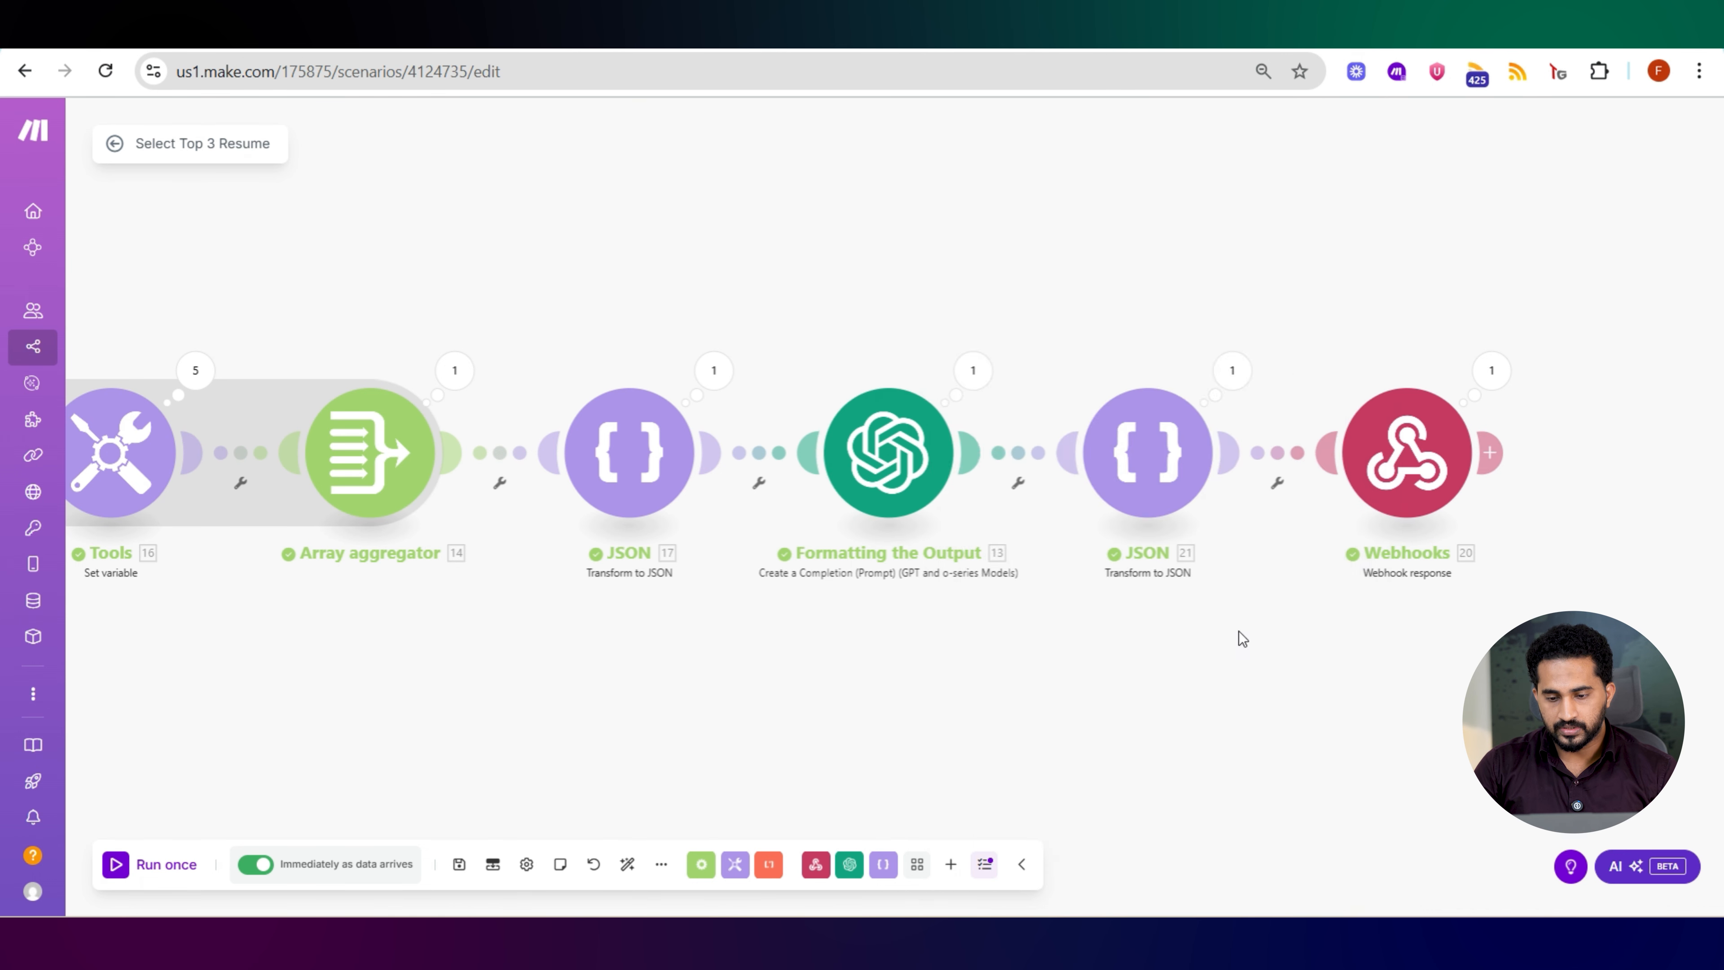
- Check the object mapped in the last Transform to JSON module and the Webhook response's status and body, ending with the whole scenario in view
left_click_drag(1240, 631, 1096, 634)
left_click(1021, 461)
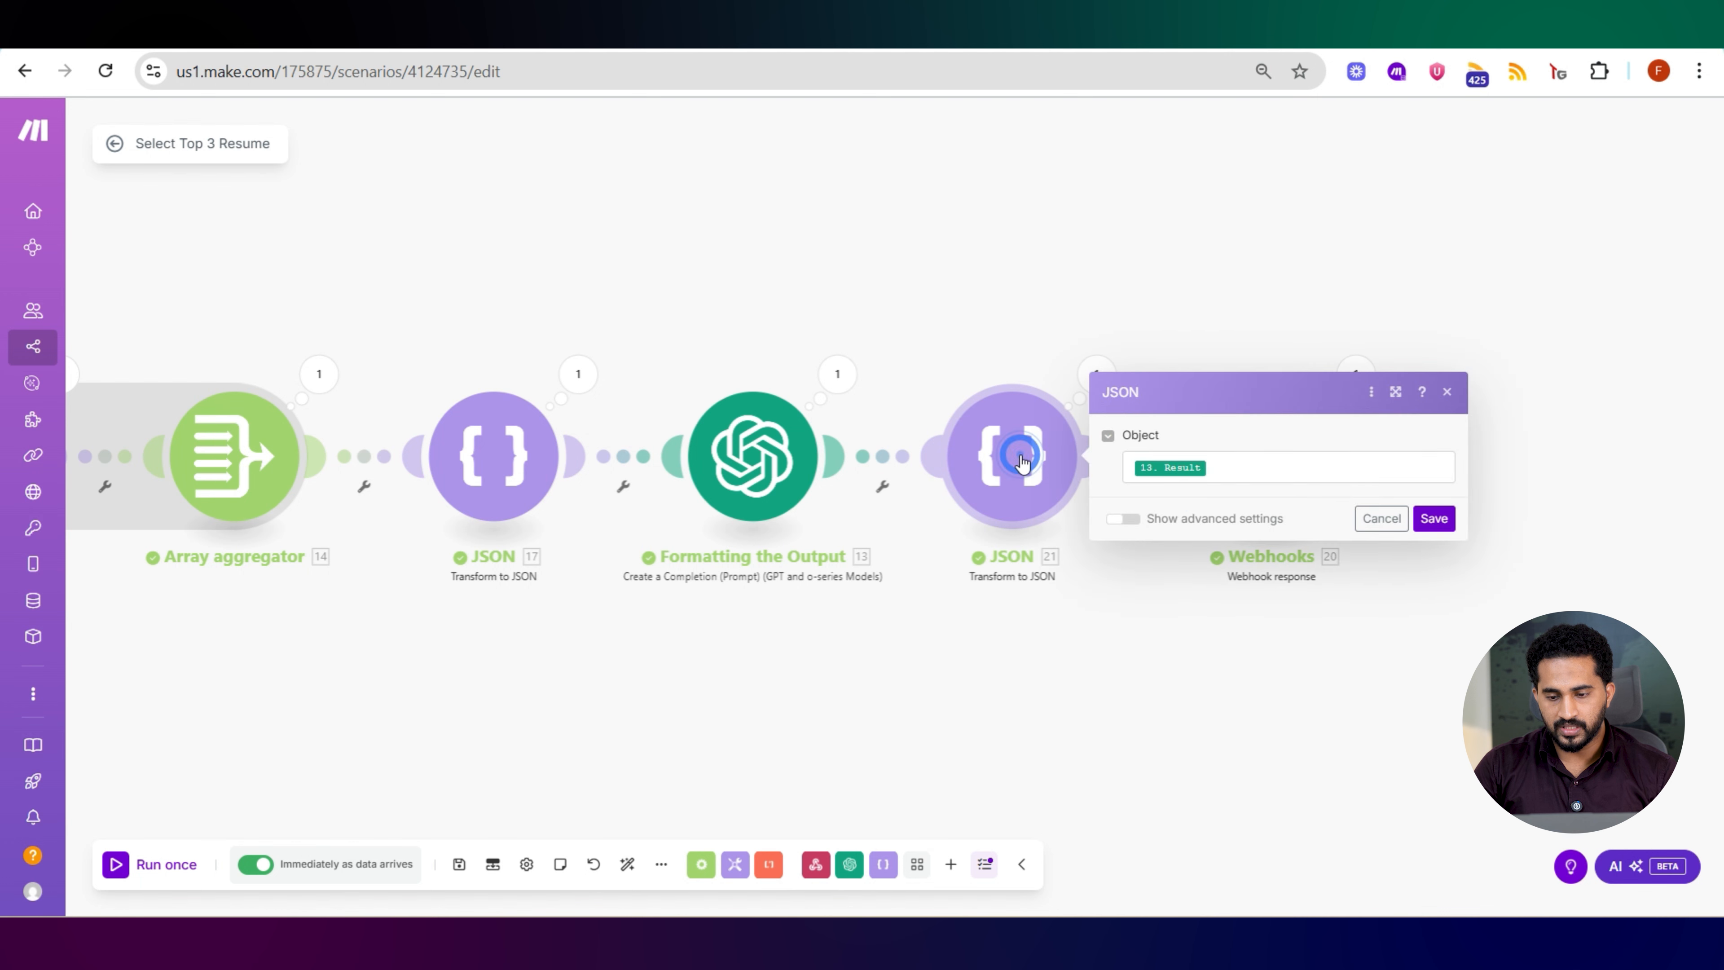
left_click(981, 332)
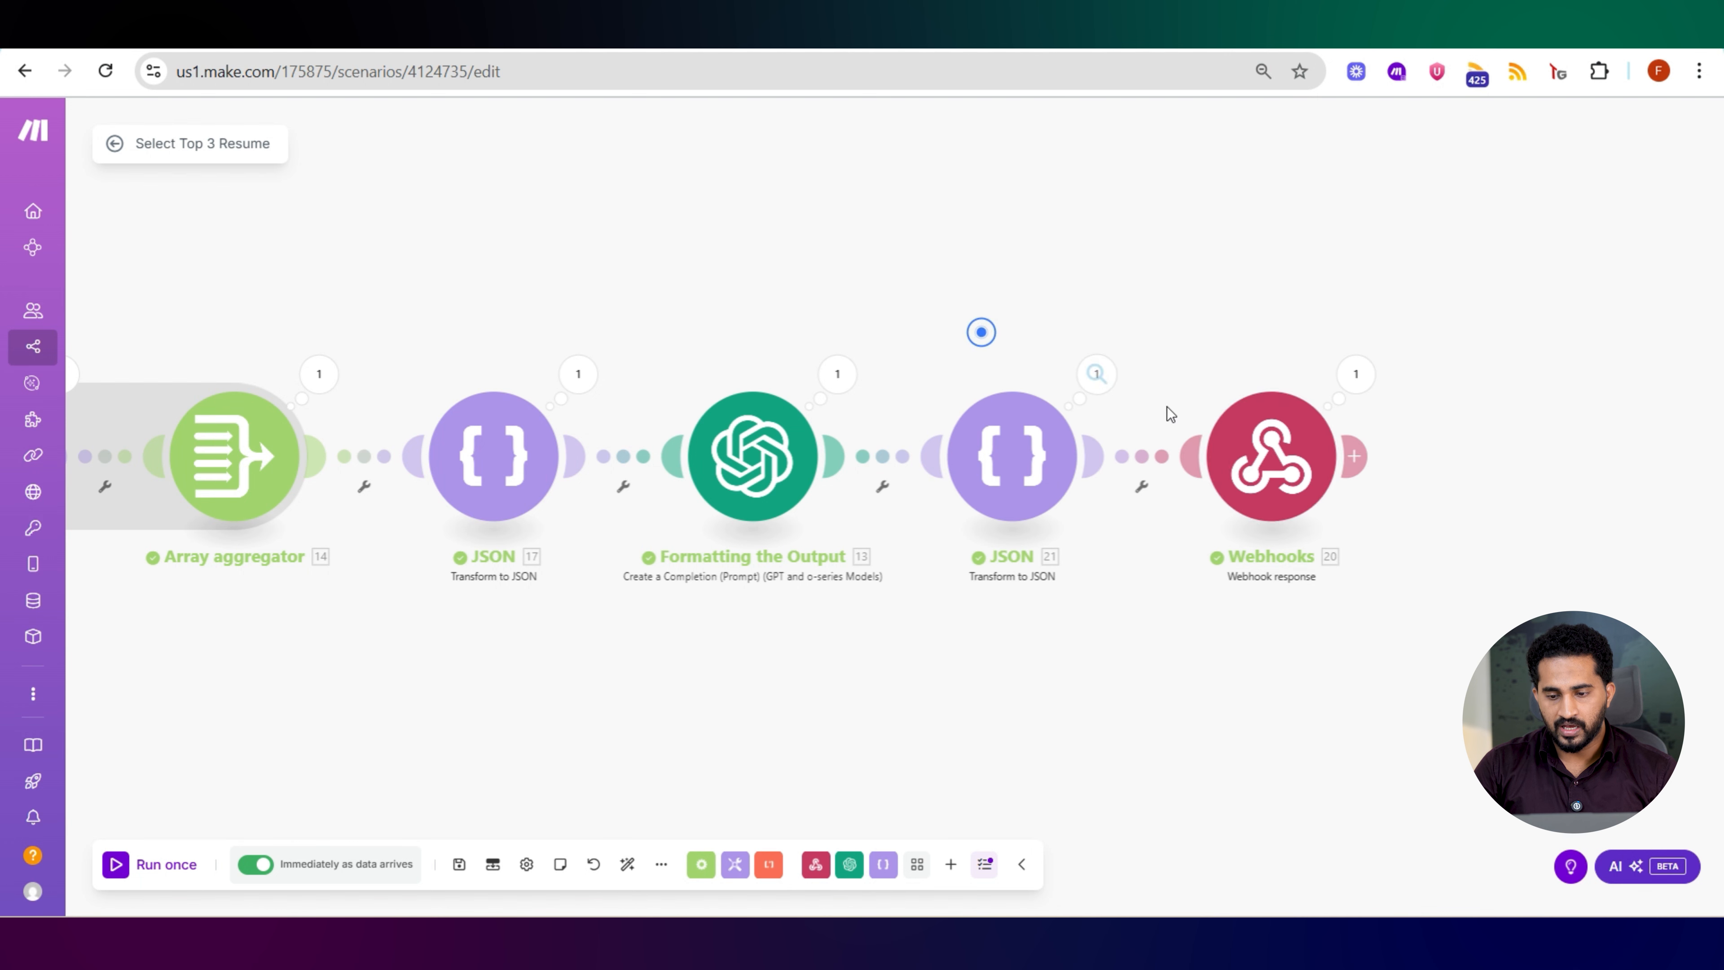
left_click(1238, 460)
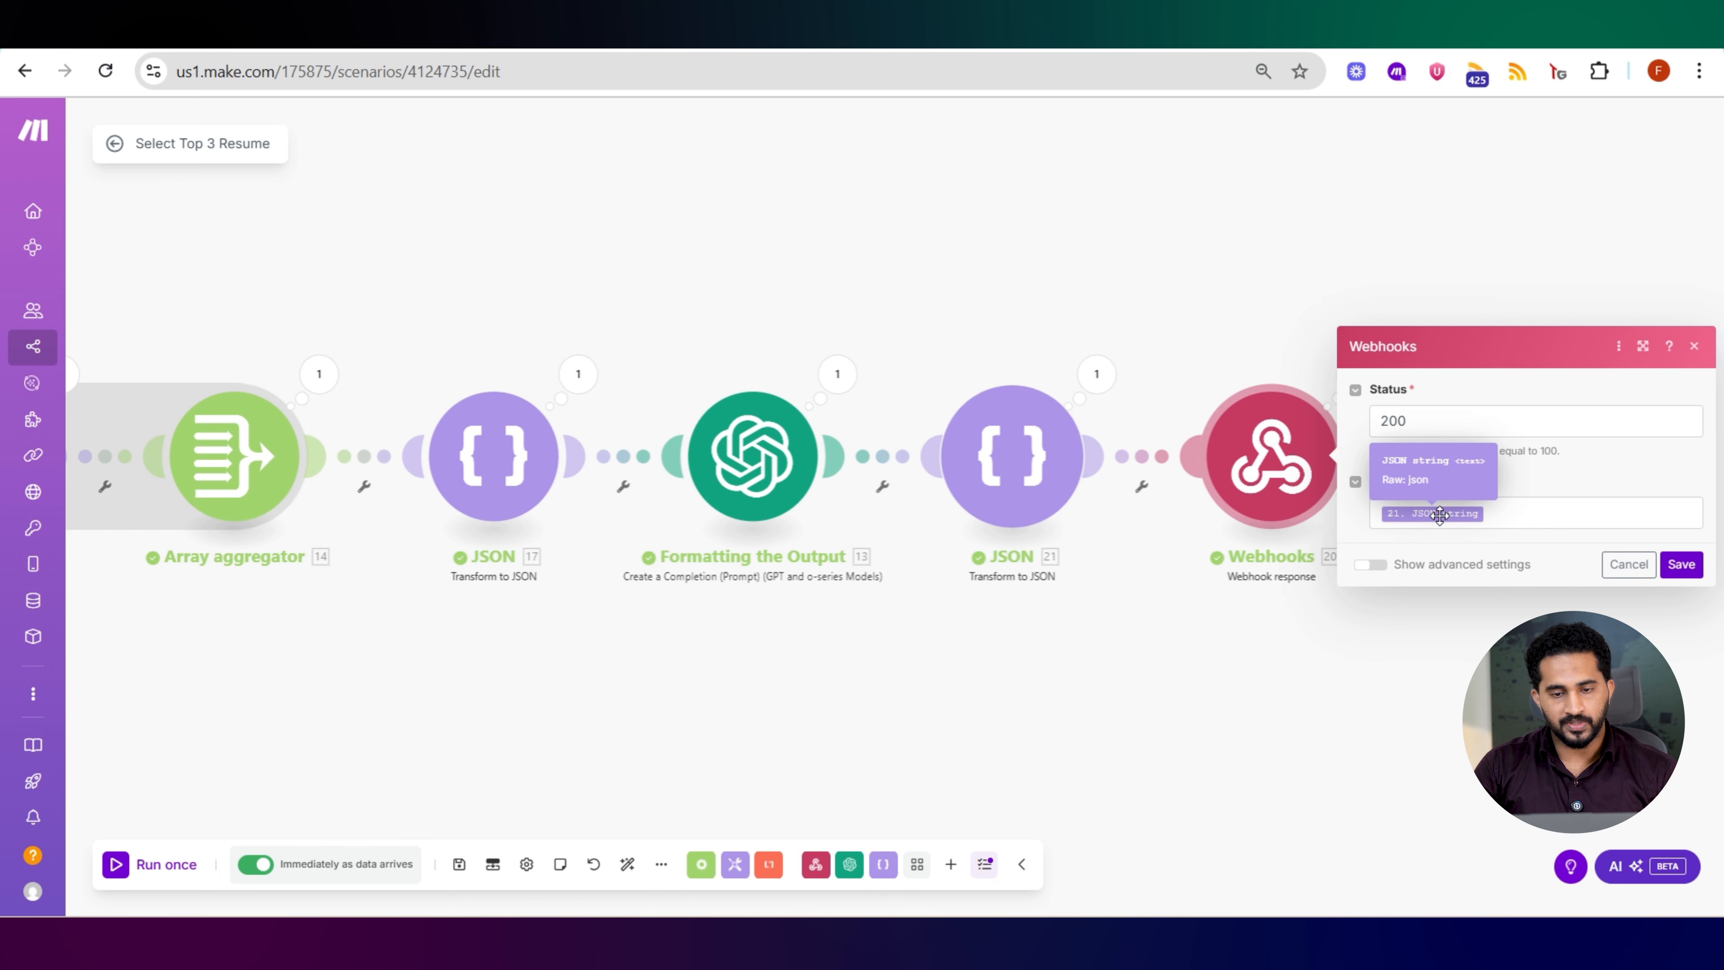
left_click(745, 203)
scroll(725, 263, "down", 5)
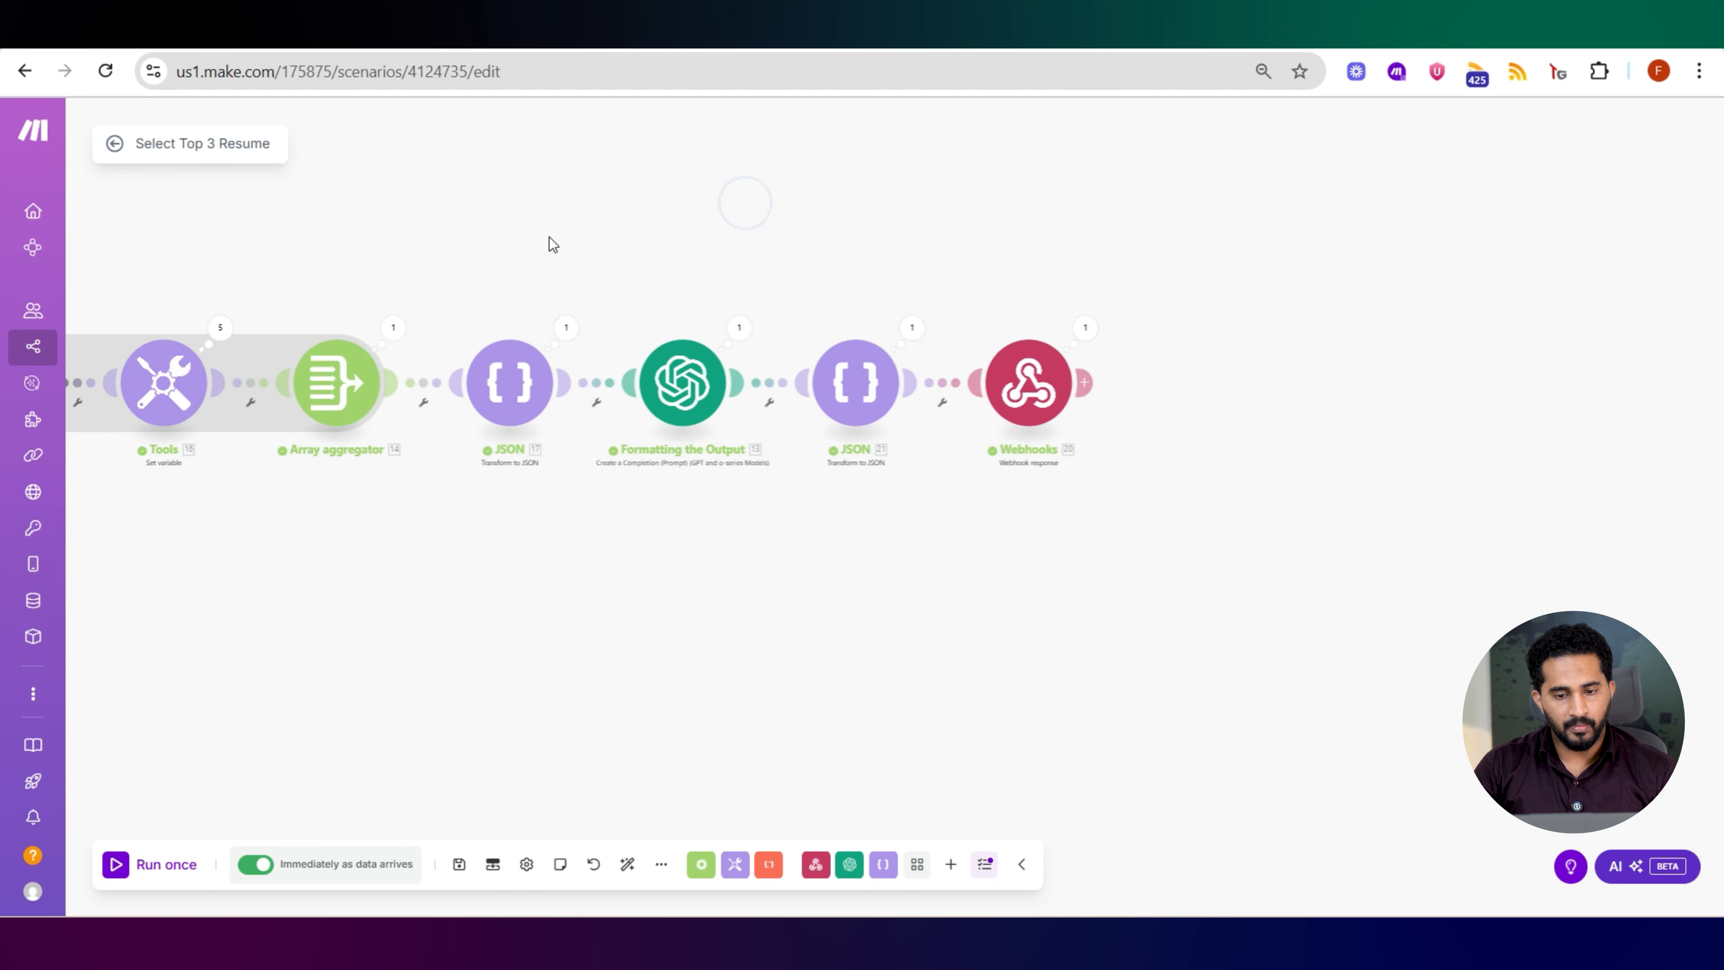
left_click_drag(669, 258, 791, 284)
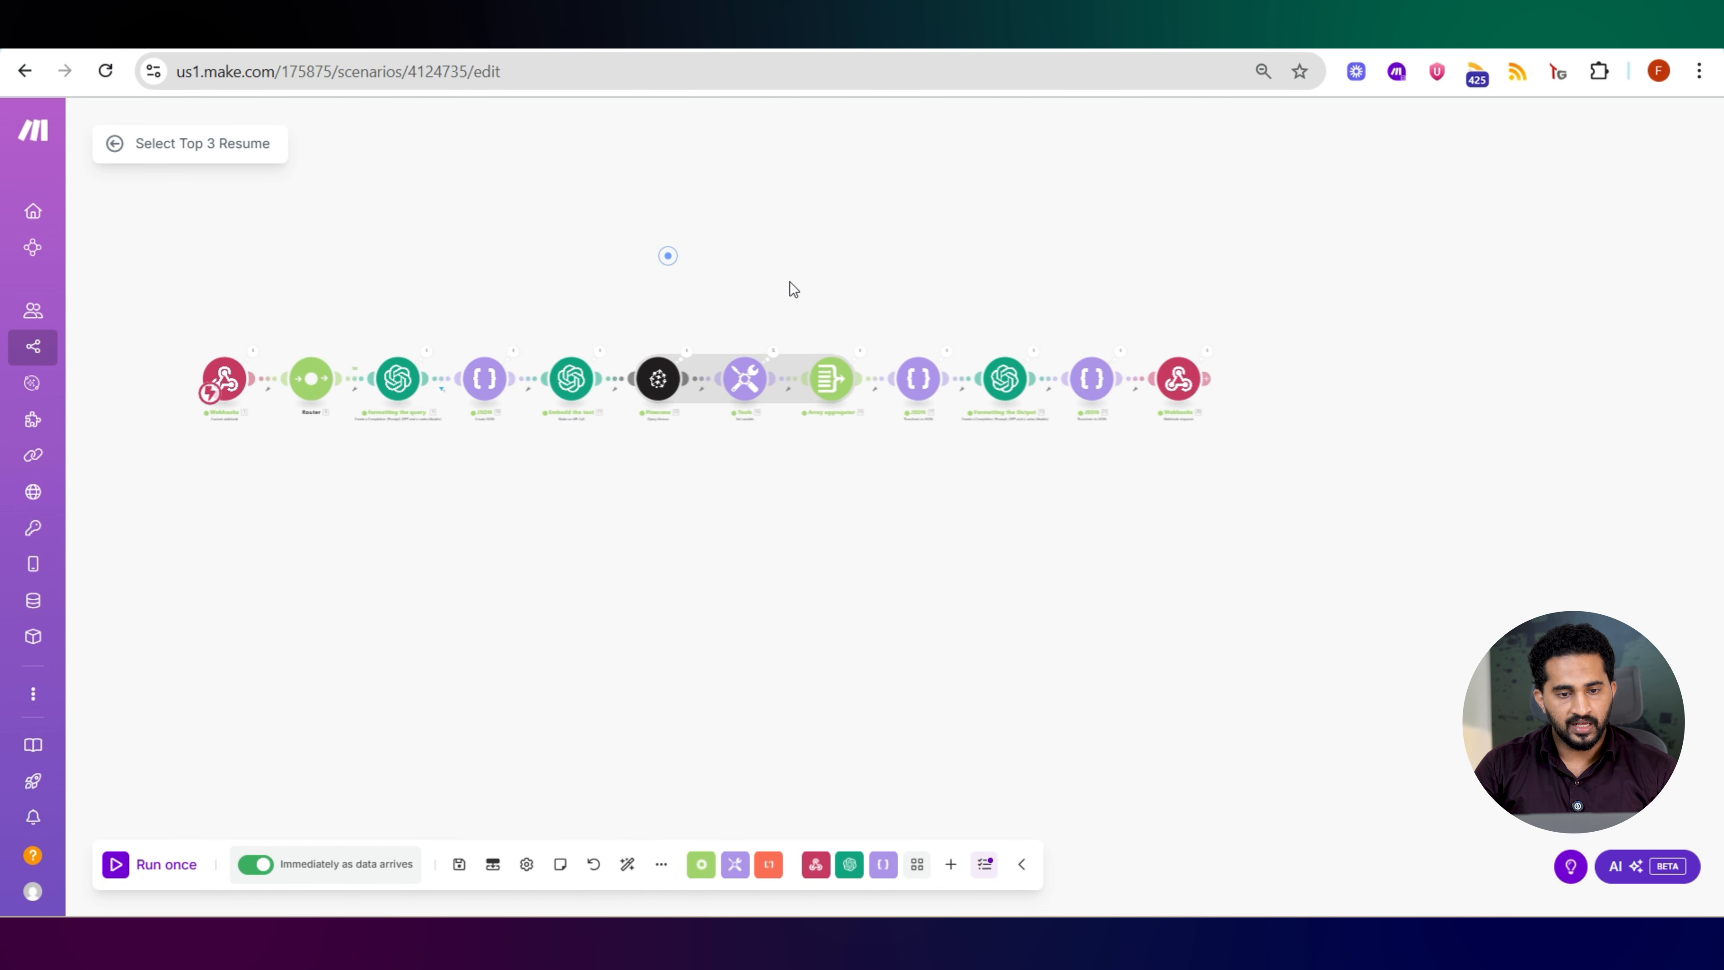
- Switch to ChatGPT and start creating a new custom GPT from the GPTs page in the conversational builder
left_click(204, 33)
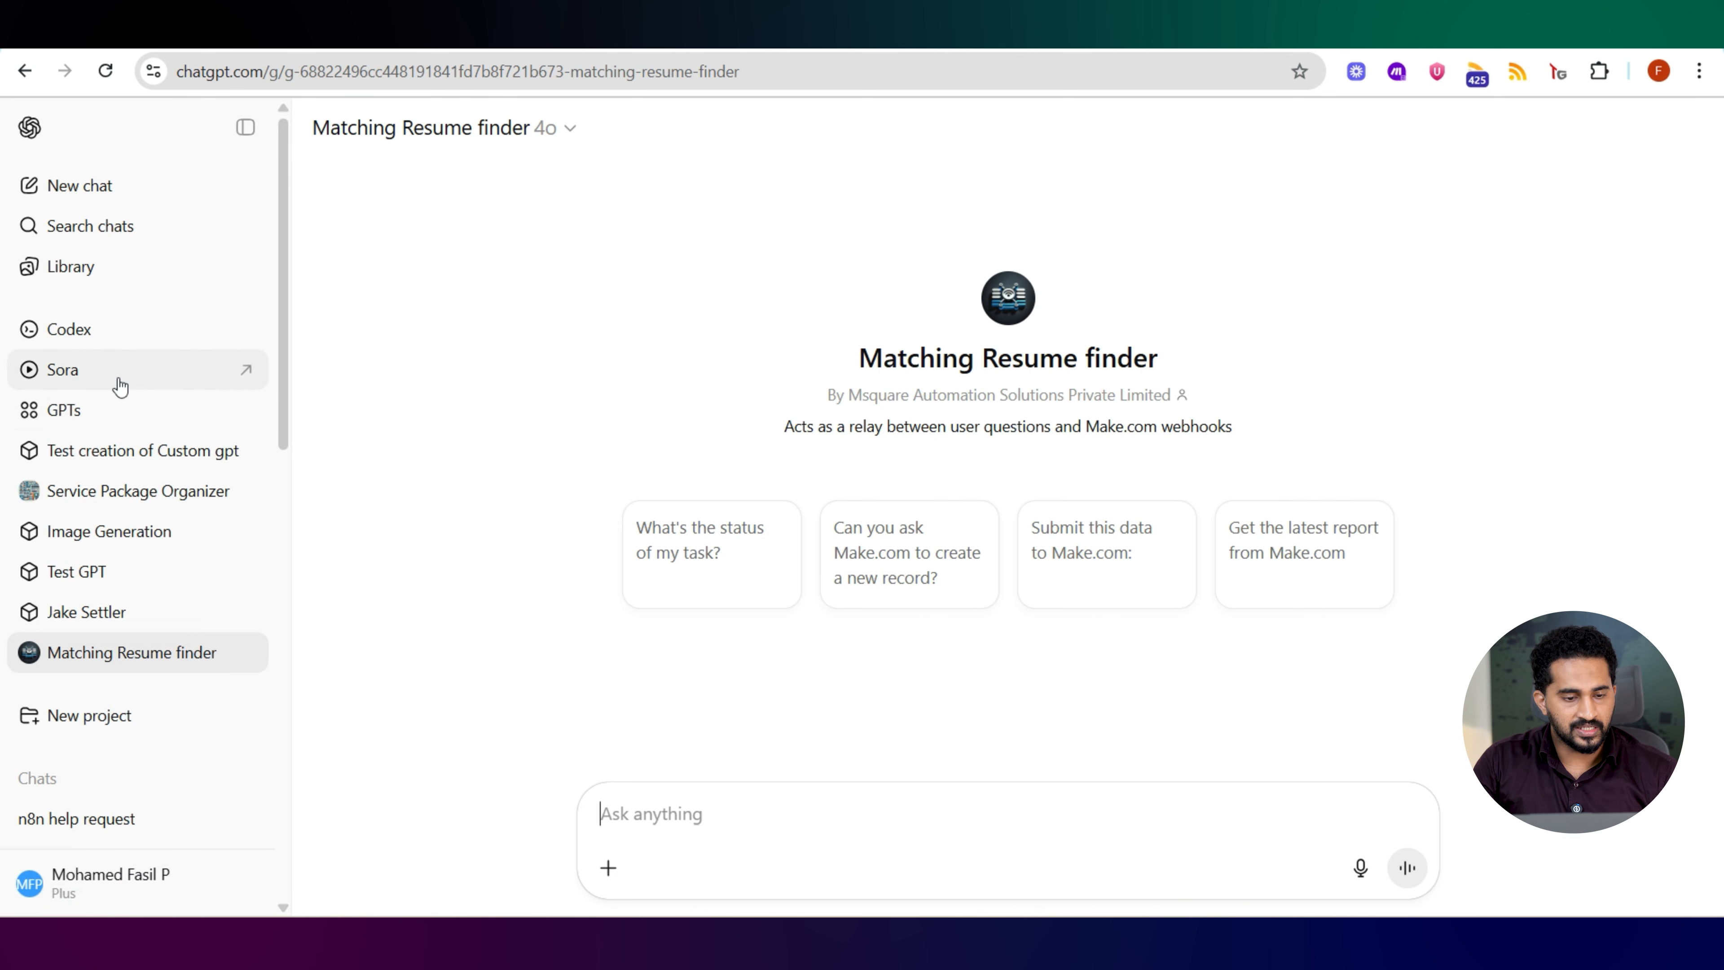
left_click(96, 406)
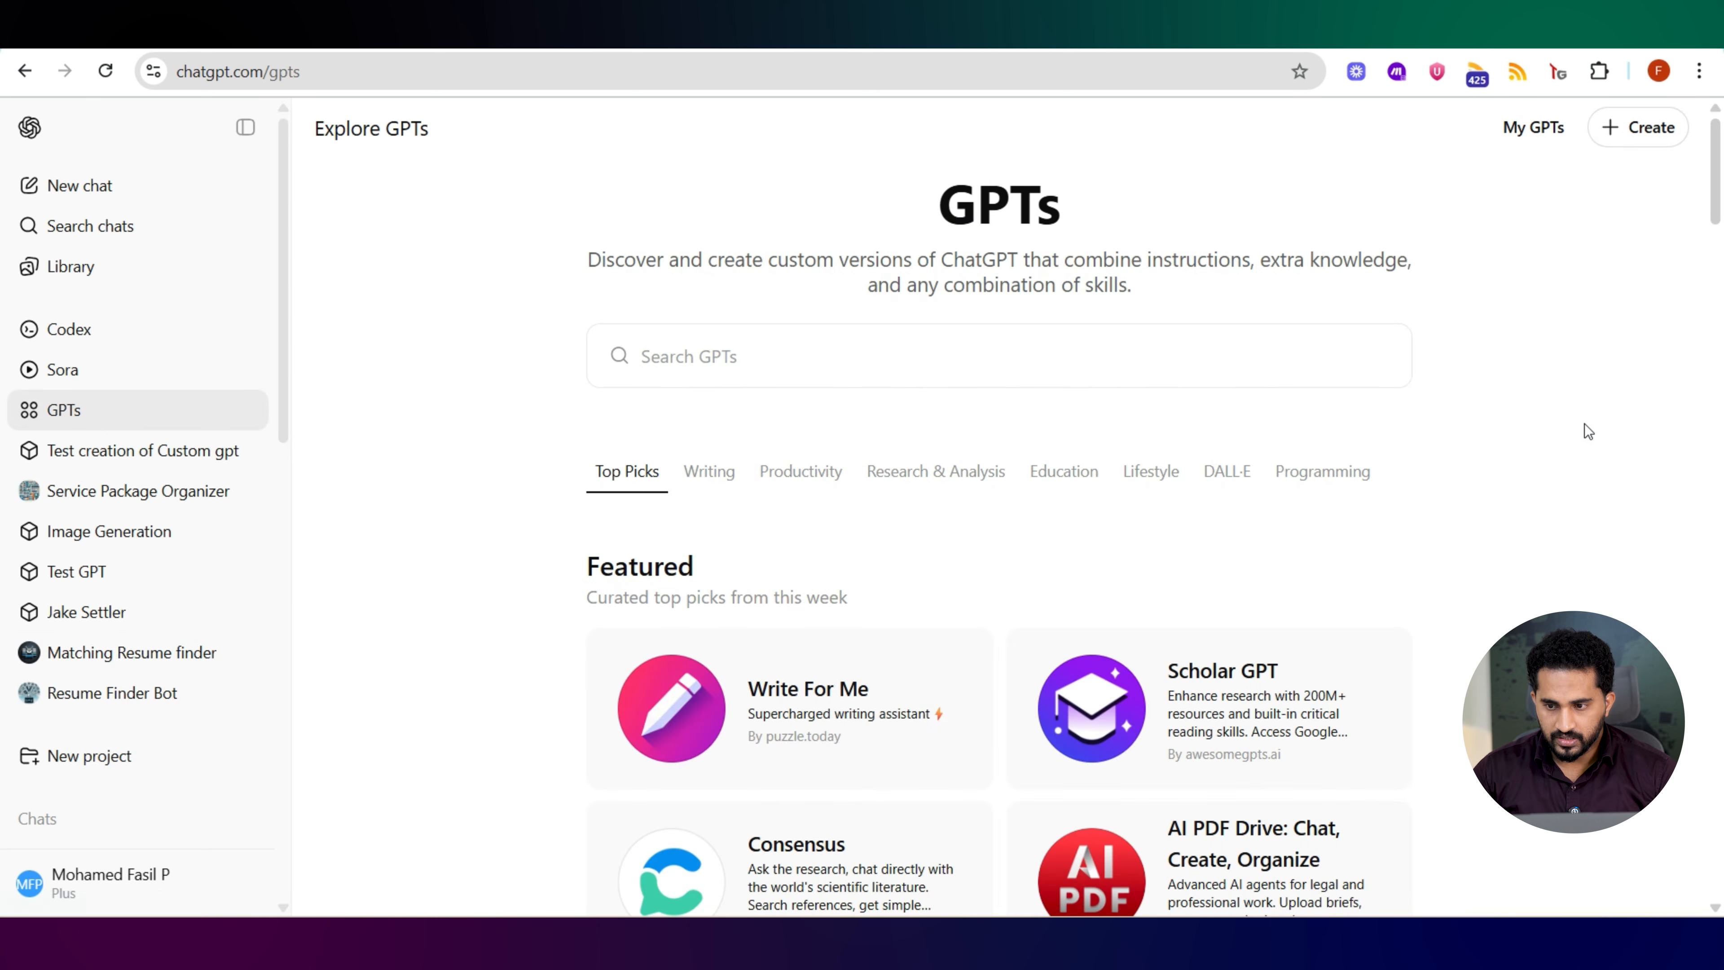
left_click(1637, 129)
left_click(338, 214)
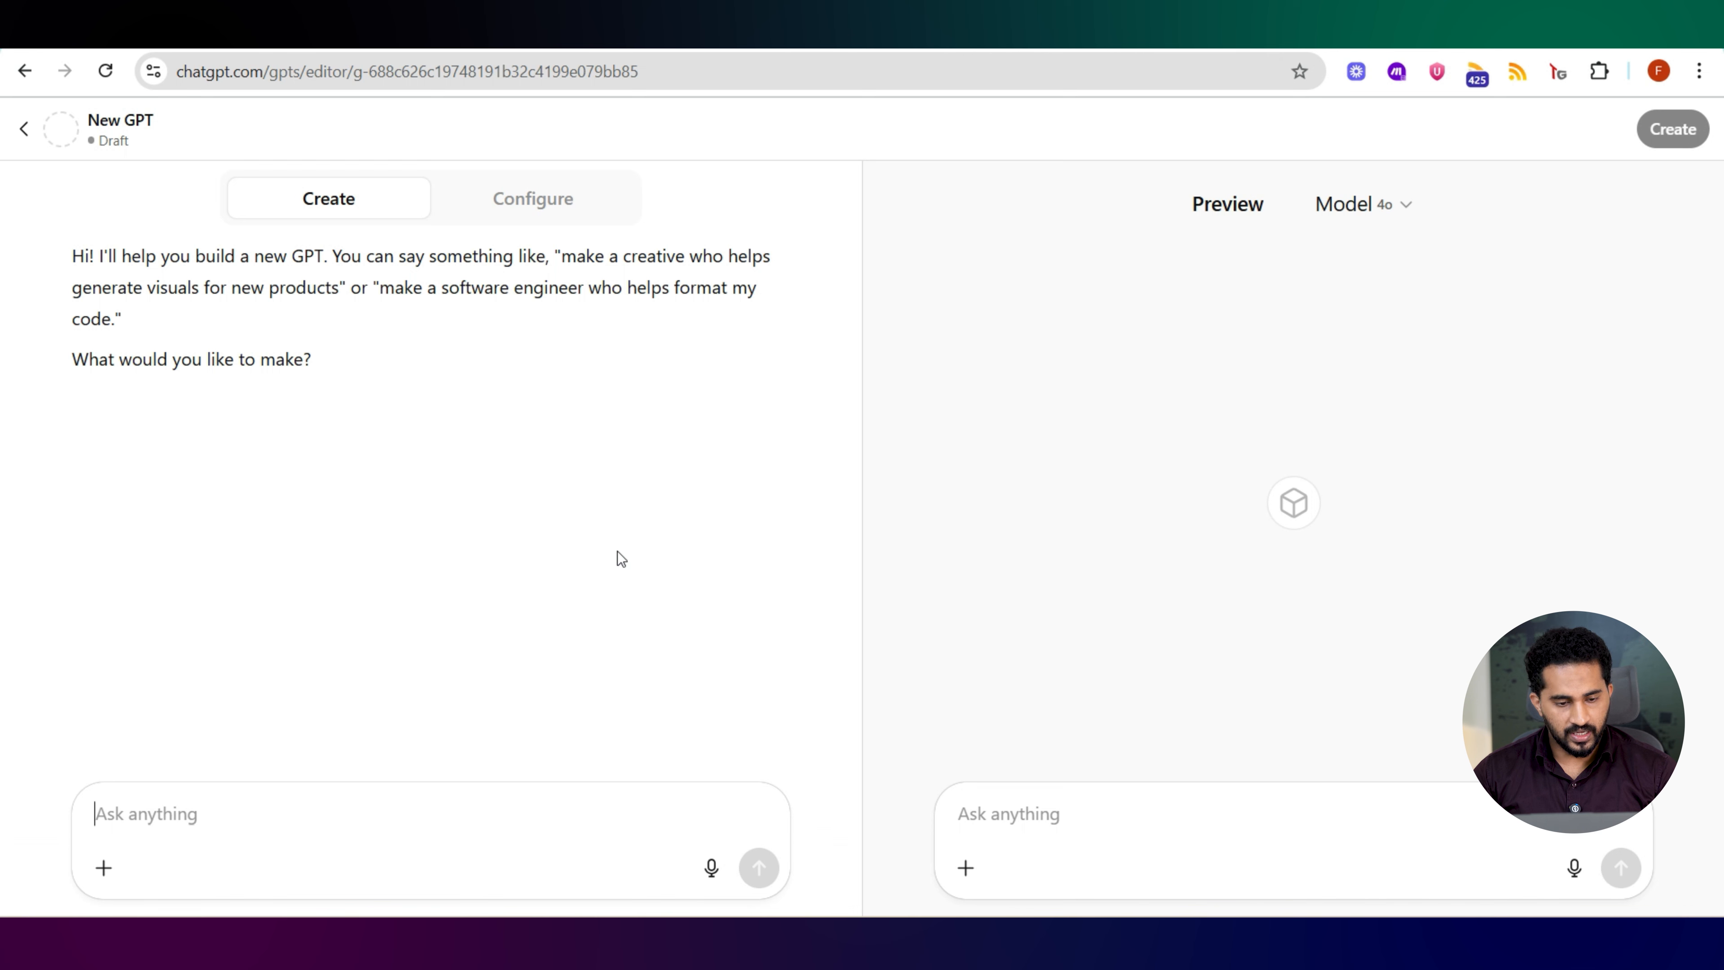
- Enter builder instructions for the GPT to send resume queries to a Make.com webhook using Pinecone, await the response and show only those candidate resumes
type("When the user asks for resumes or candidate profiles (based on skills, job titles, or locations), I want the custom GPT to send that query to a Make.com webhook which uses Pinecone to fetch the best matches. GPT should wait for the webhook response and show the candidate resumes only based on that. It should not answer the query itself")
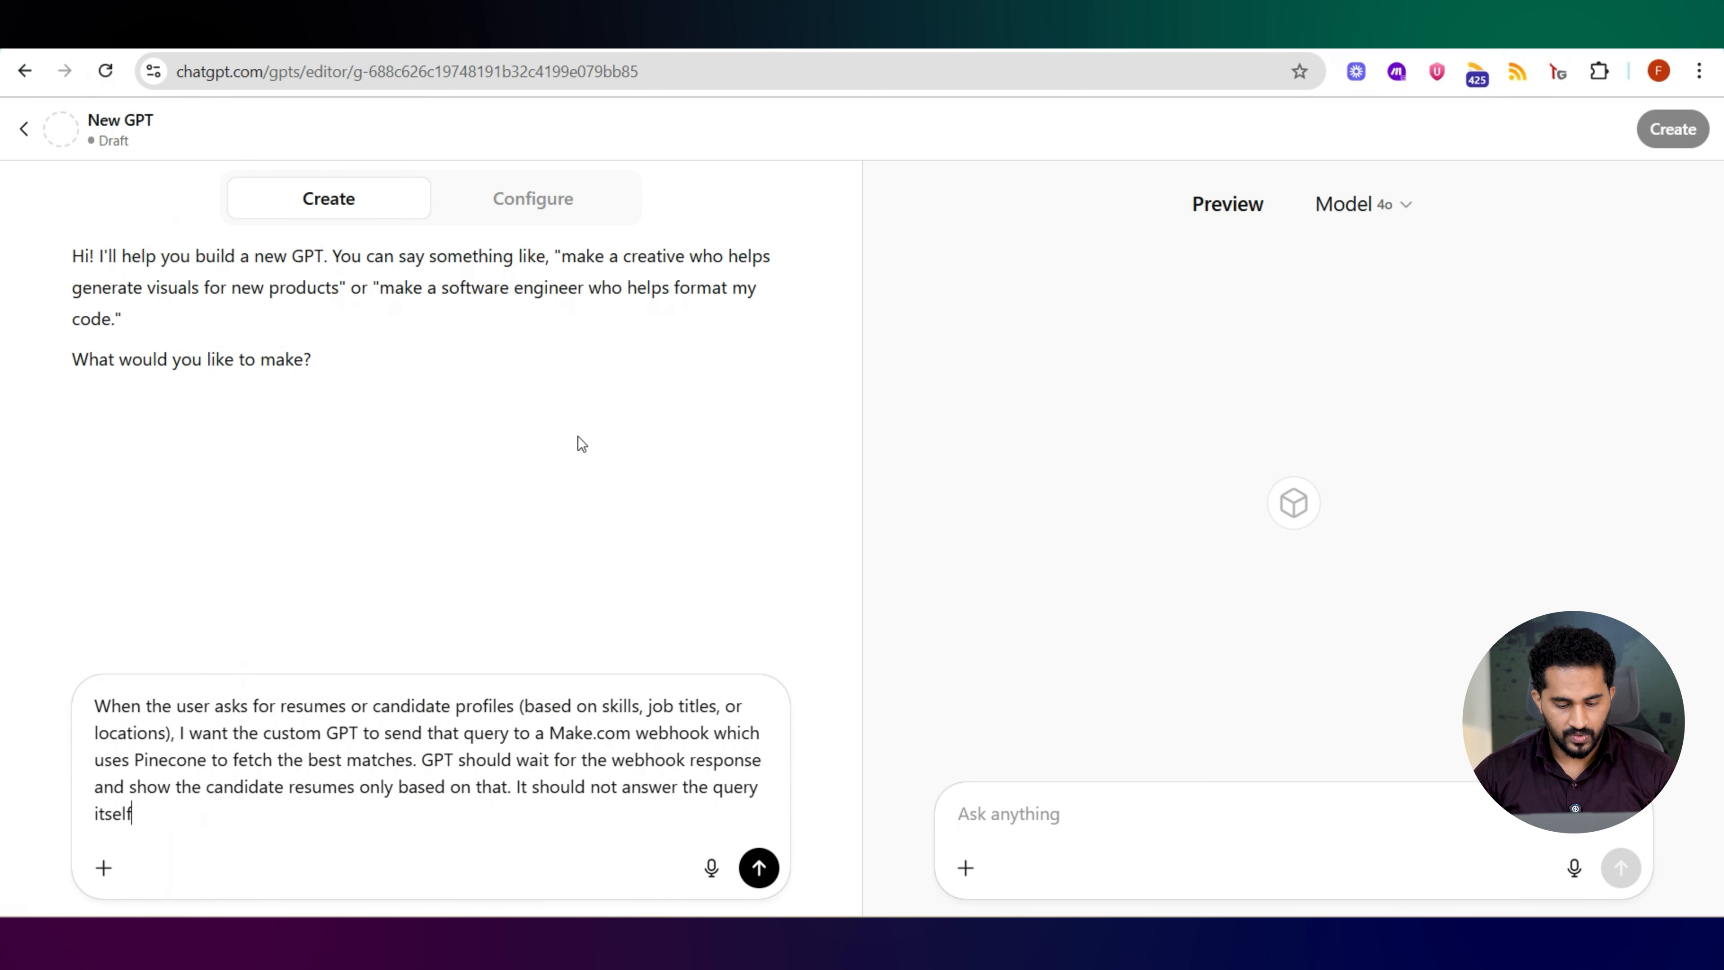